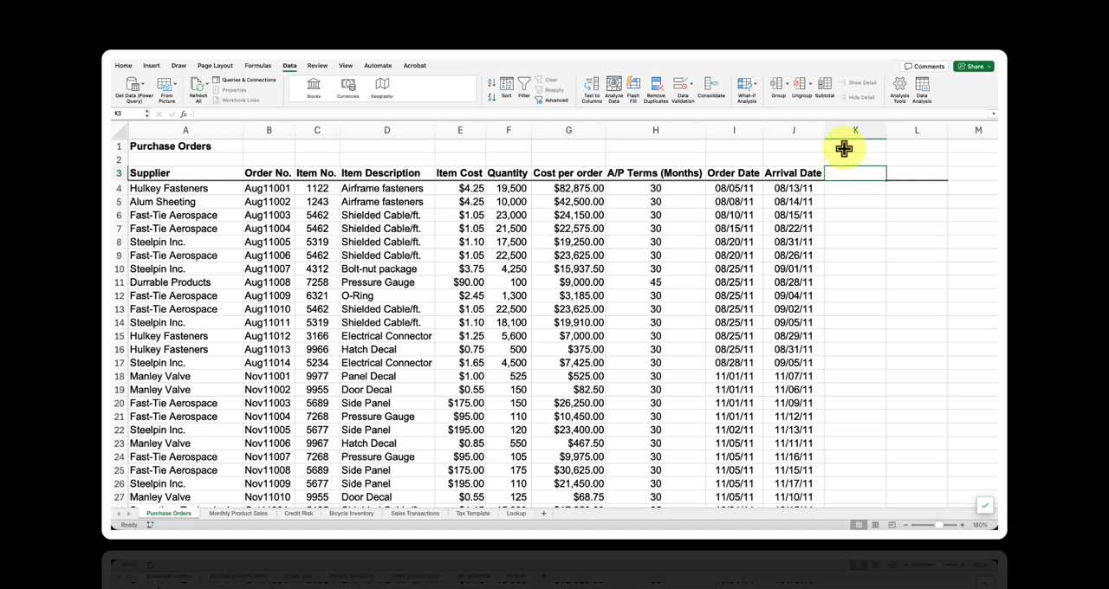
# - Add the column header "Order Size" in cell K3
pyautogui.write('Order Size')
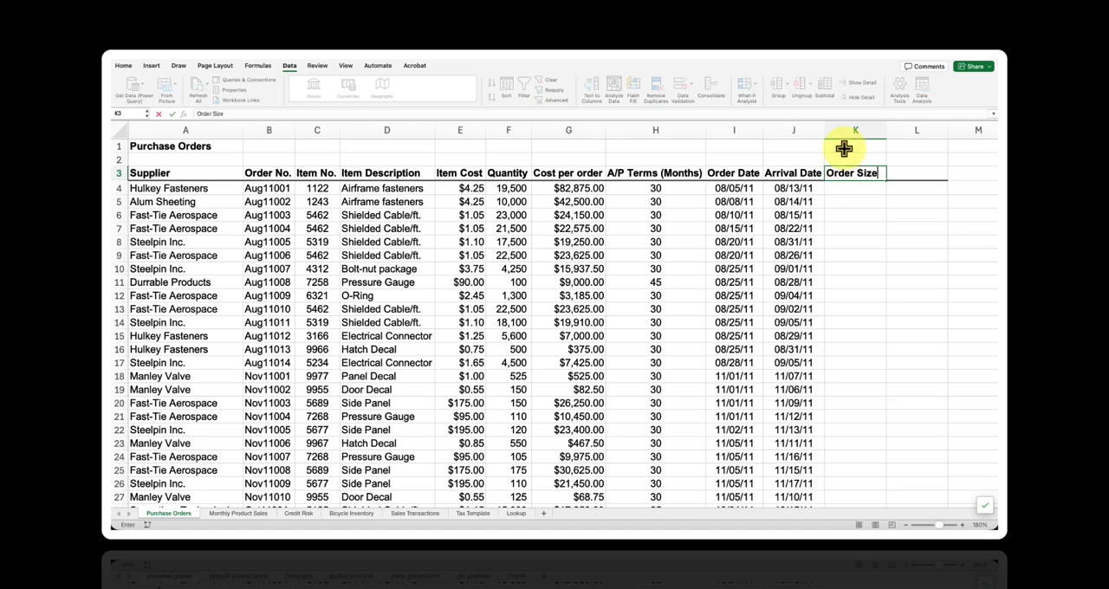
pyautogui.press('Return')
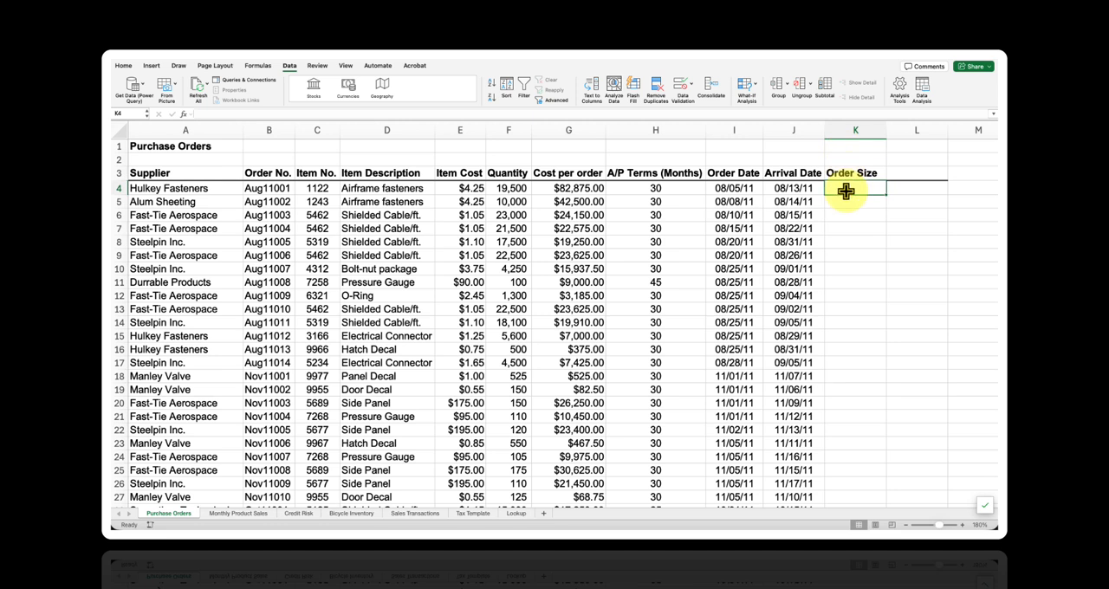
# - Enter a formula in K4 that returns "Large" when the quantity in F4 is at least 10000 and "Small" otherwise
pyautogui.doubleClick(845, 191)
pyautogui.write('=')
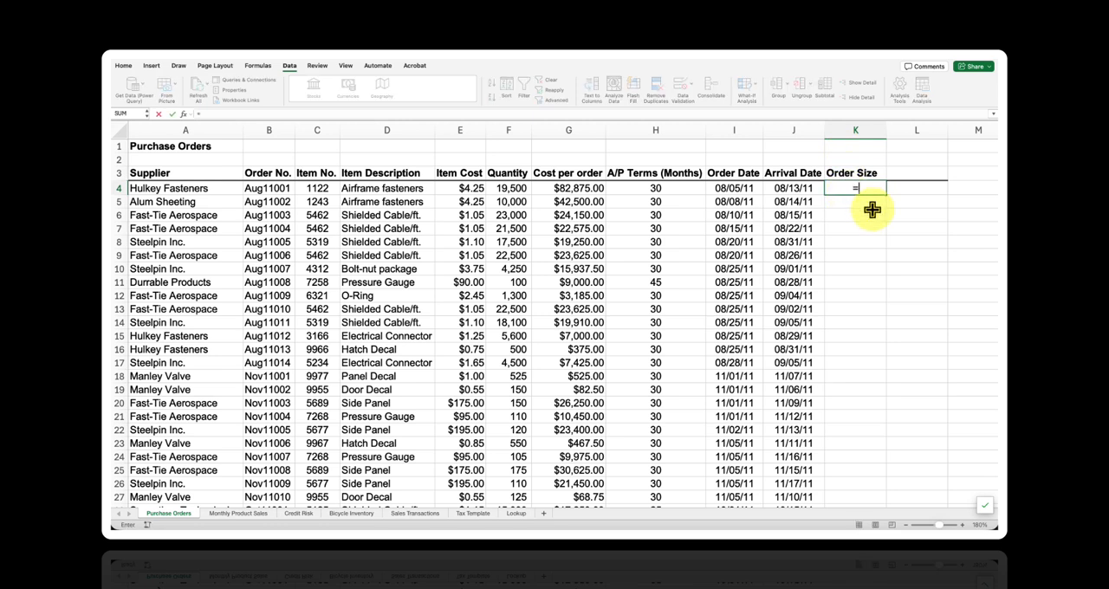
pyautogui.write('if(')
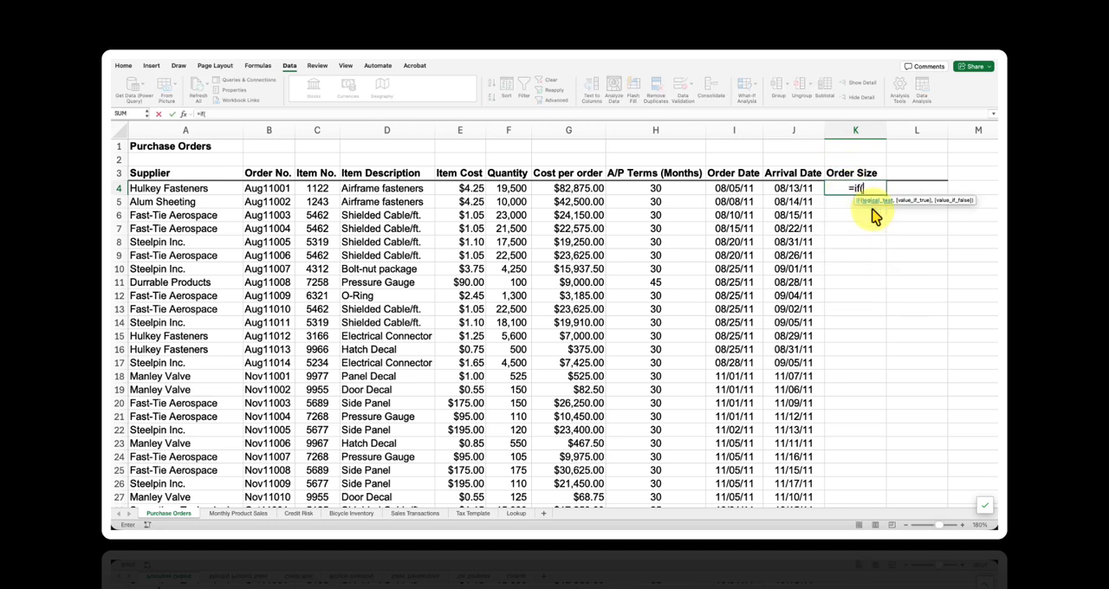
pyautogui.click(530, 194)
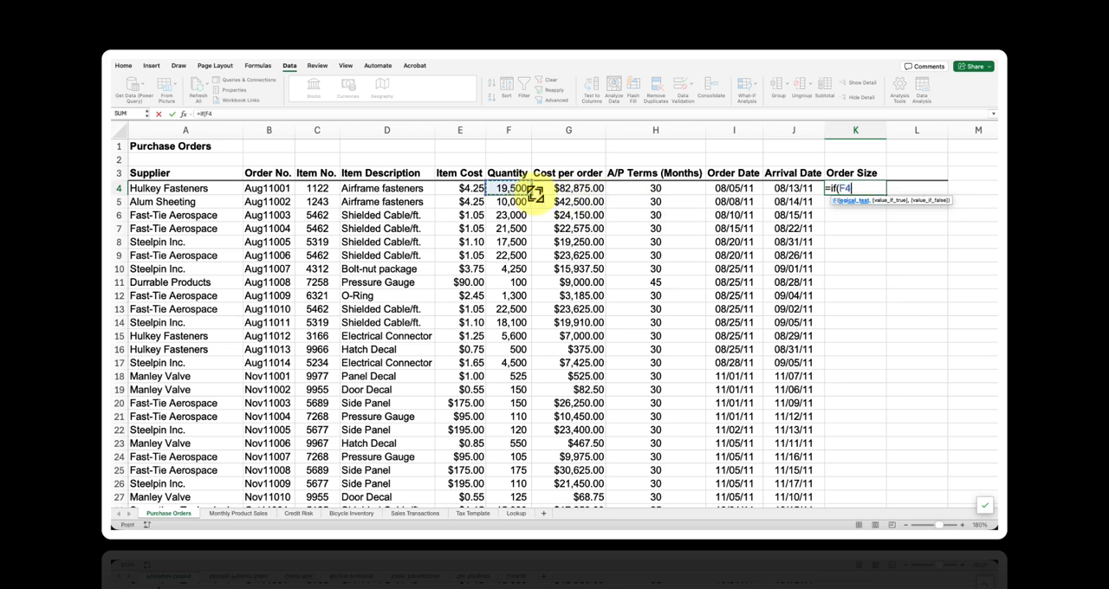
pyautogui.write('>')
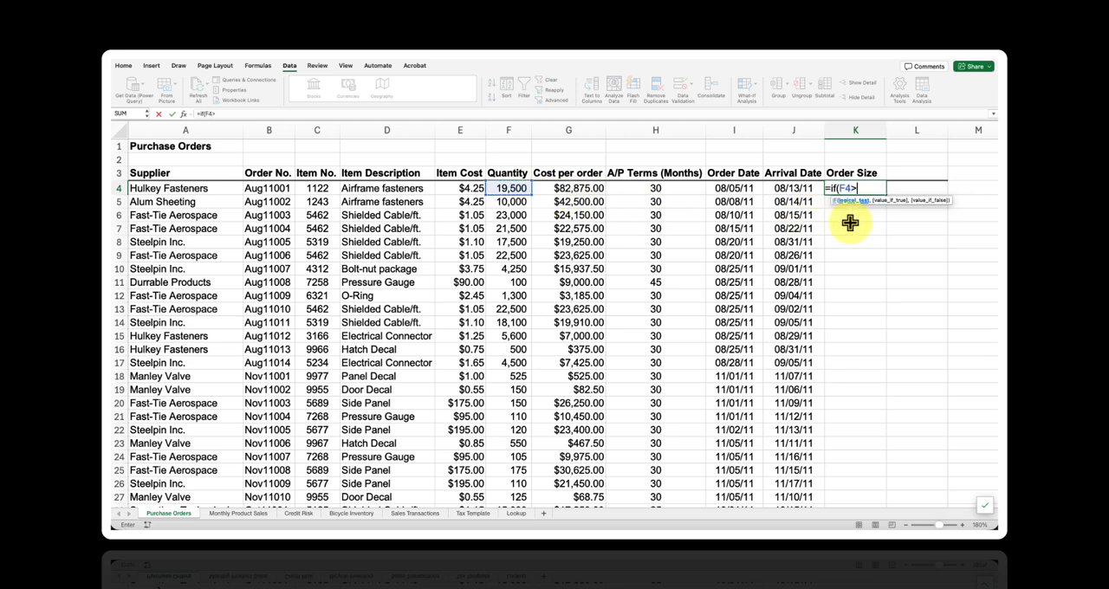
pyautogui.write('=10000')
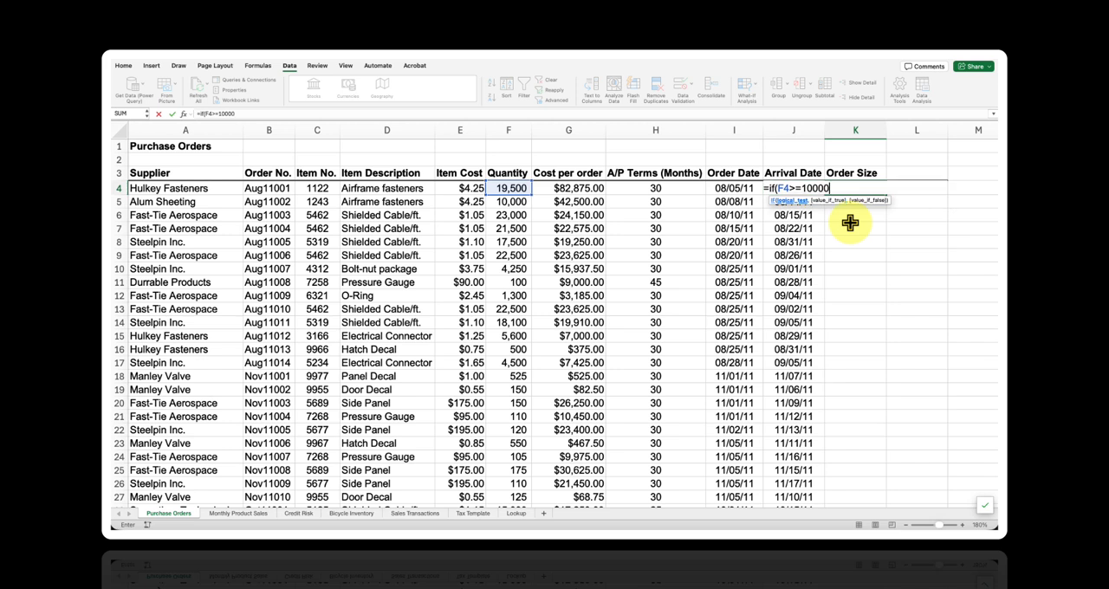
pyautogui.write(',"Large",')
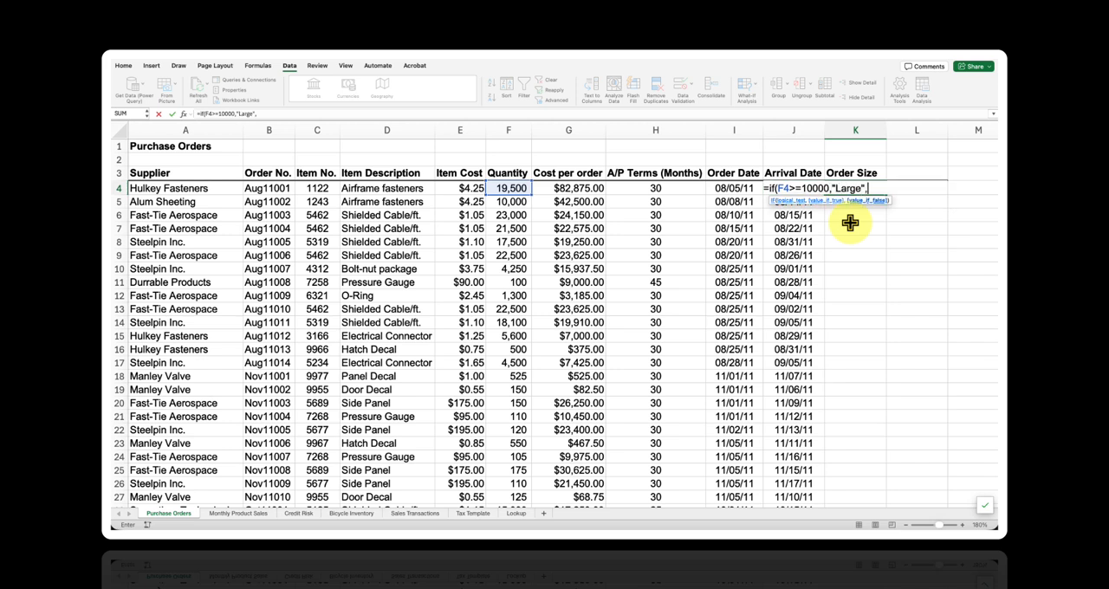
pyautogui.write('"Small")')
pyautogui.press('Return')
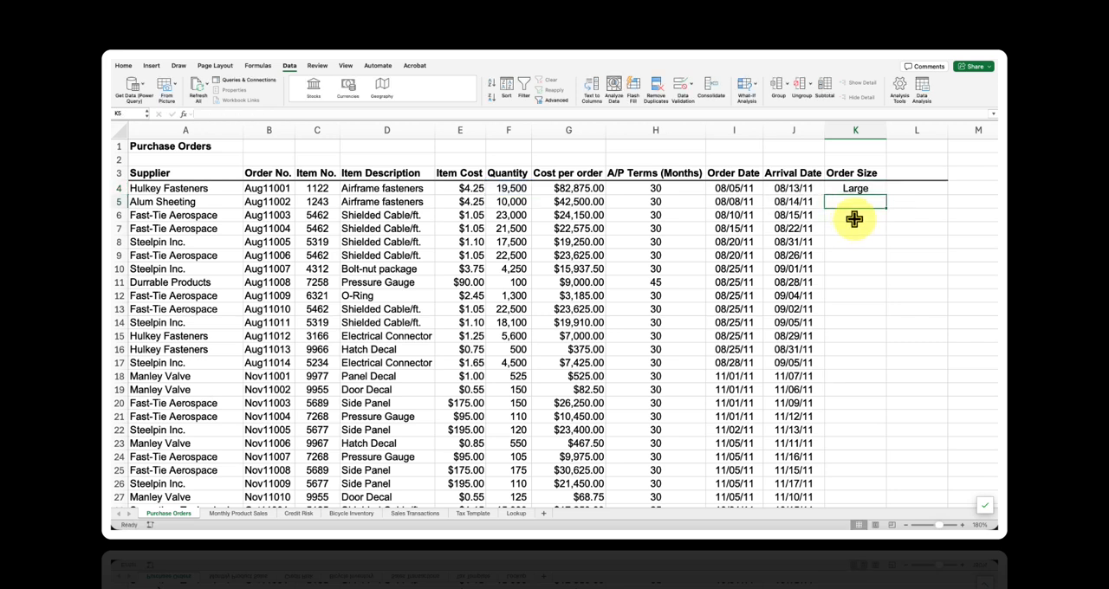
# - Check the K4 formula against its quantity in F4 and fill it down the whole Order Size column
pyautogui.click(877, 190)
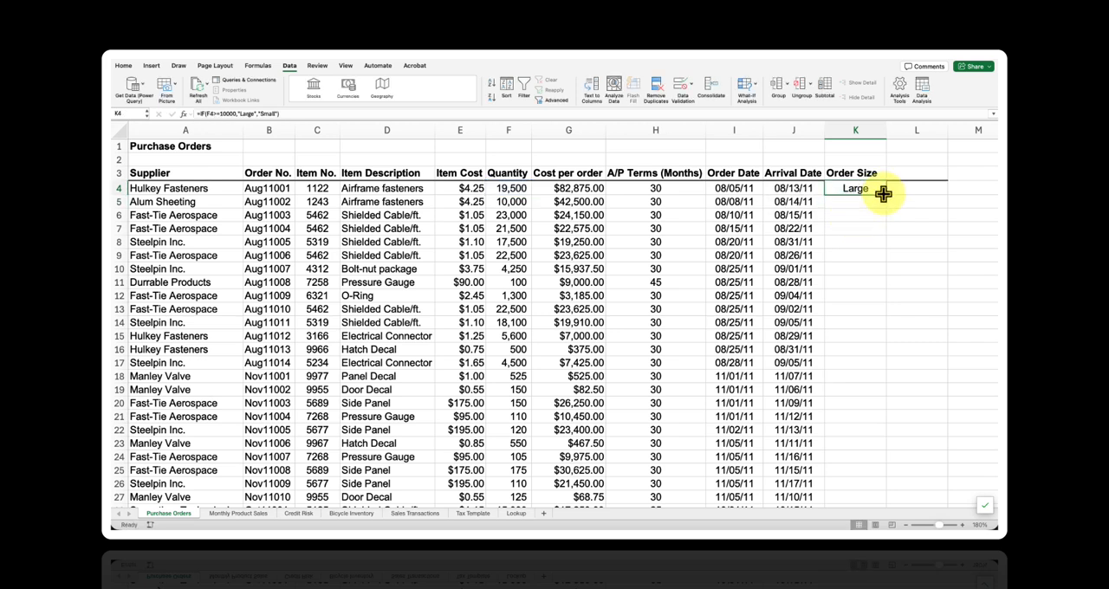
pyautogui.click(530, 193)
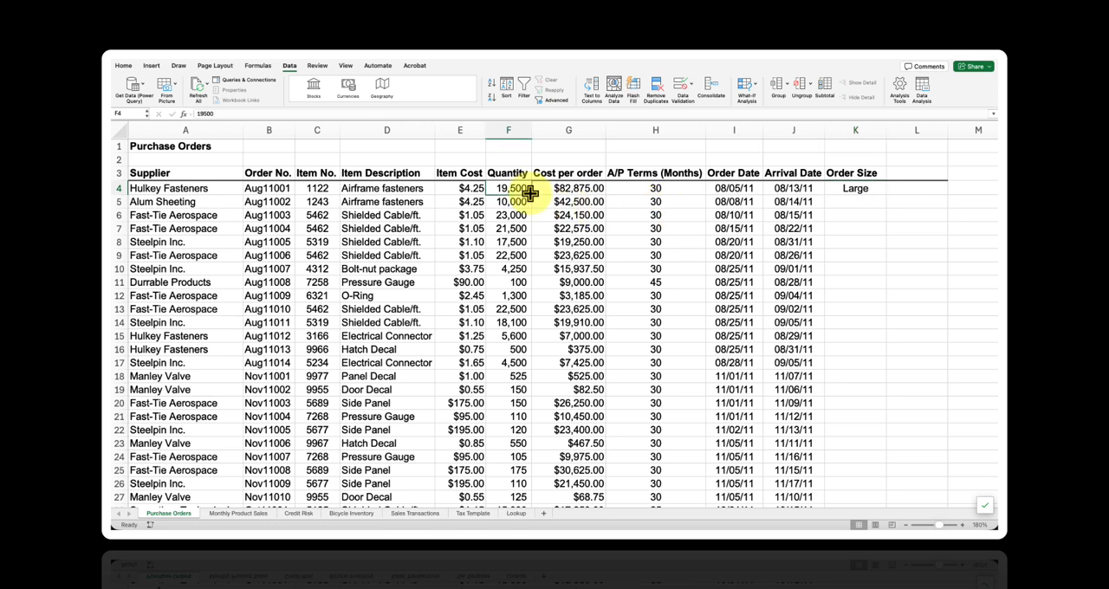
pyautogui.click(884, 193)
pyautogui.doubleClick(886, 195)
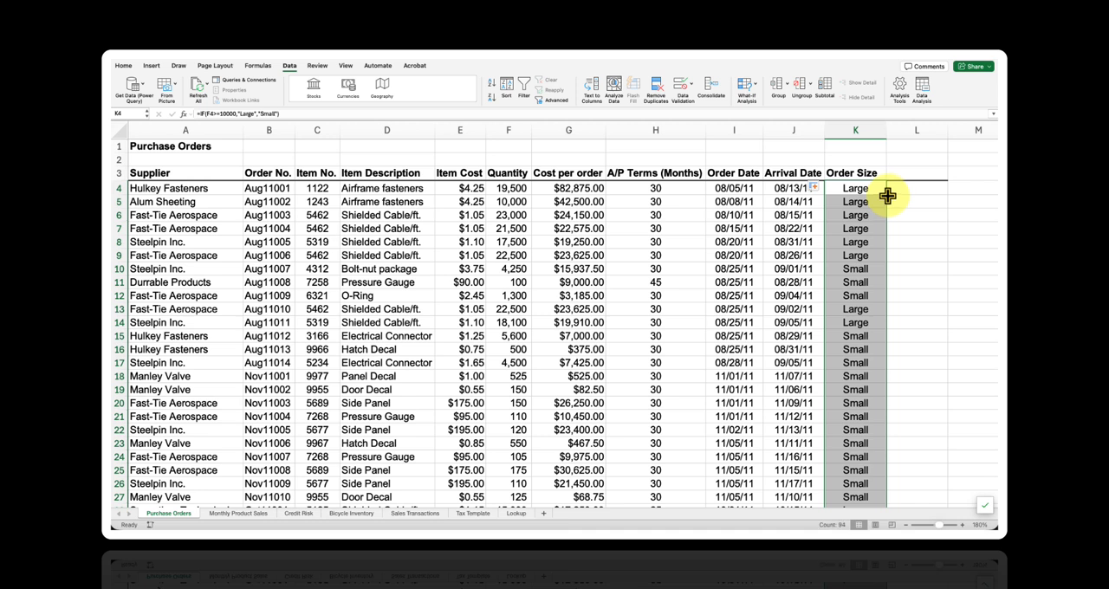
# - Add the column header "Type" in cell L3, beside Order Size
pyautogui.click(918, 174)
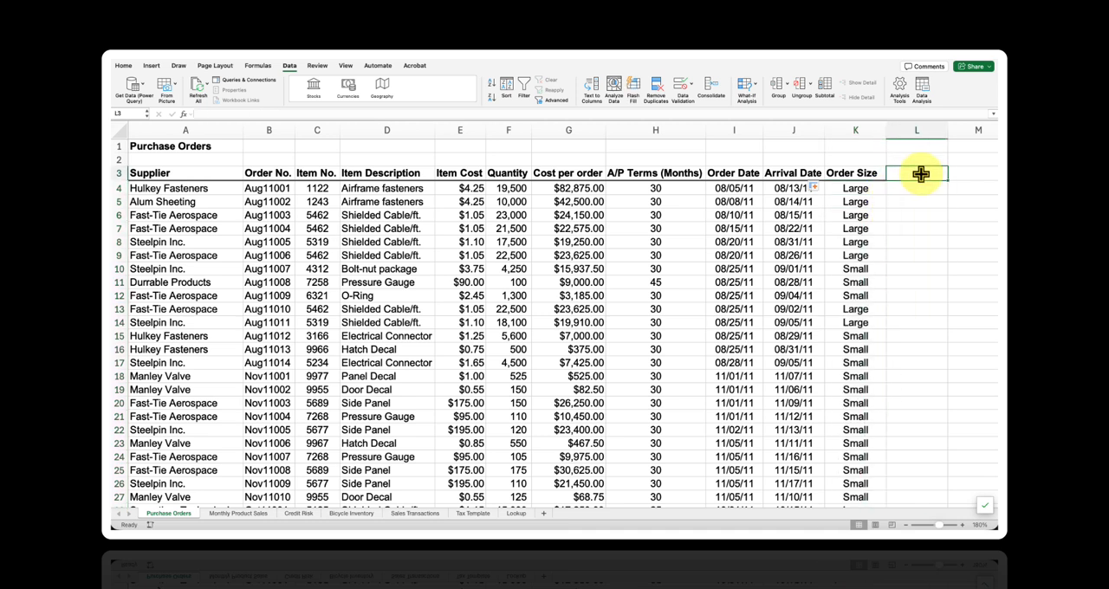
pyautogui.click(873, 191)
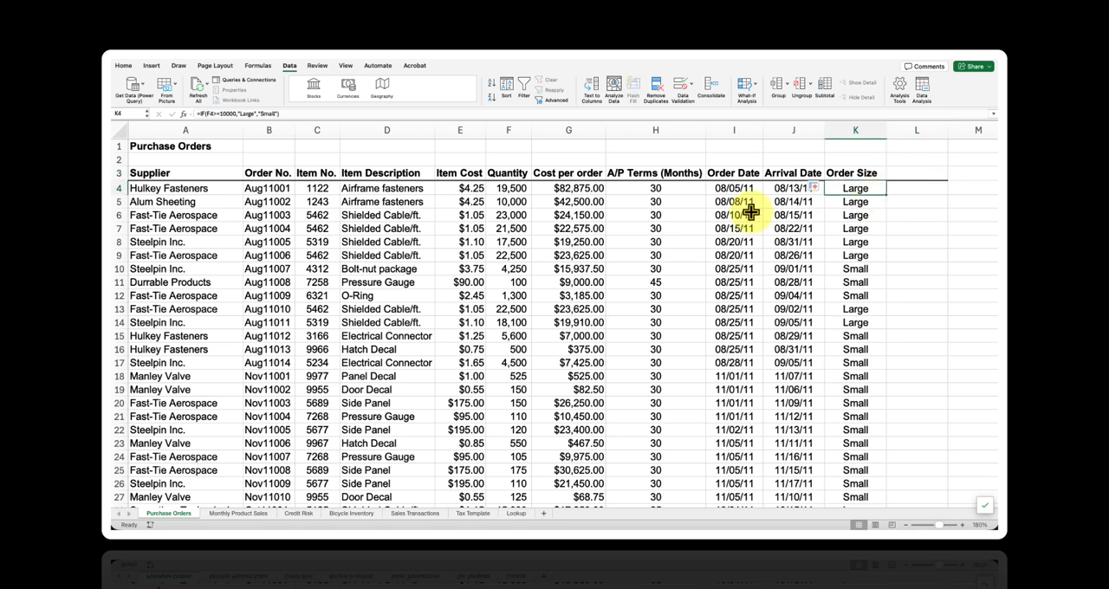
pyautogui.click(601, 193)
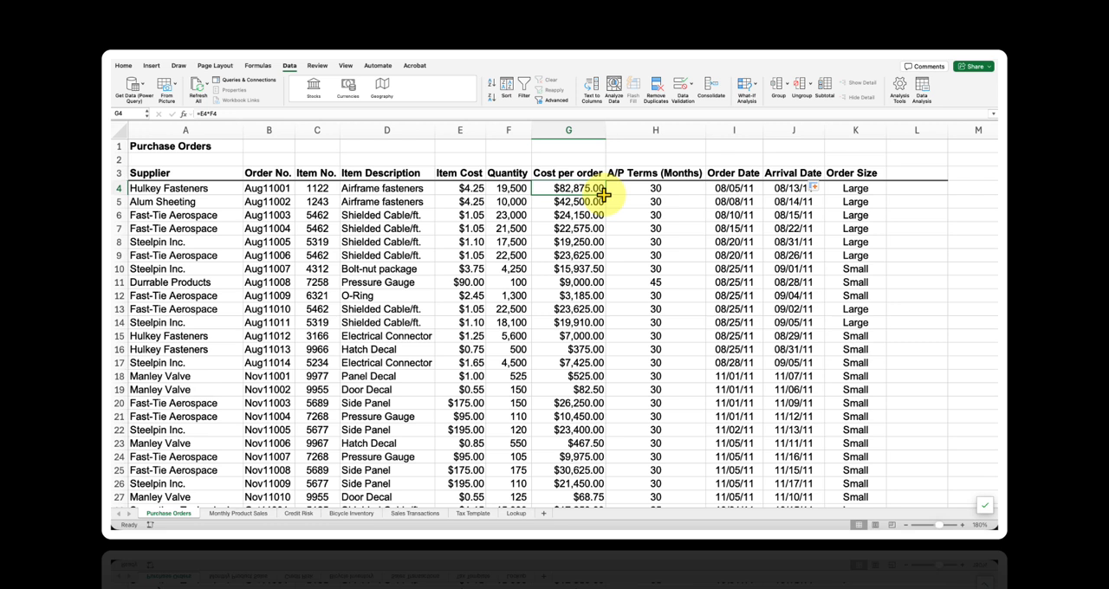
pyautogui.click(905, 176)
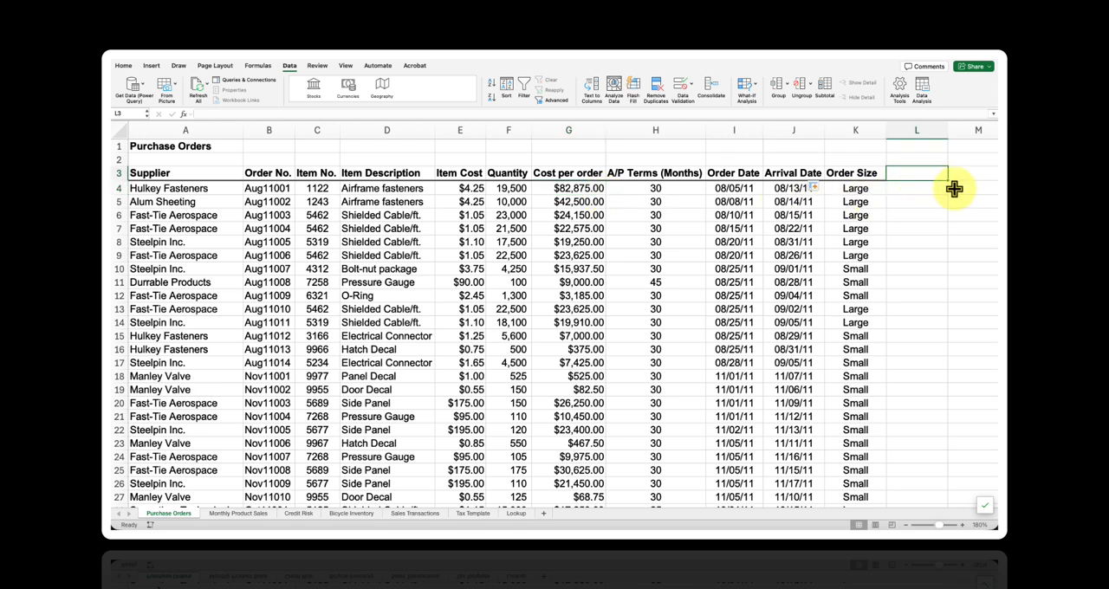
pyautogui.write('Type')
pyautogui.press('Return')
# - Enter an IF with AND formula in L4 returning "Critical" when K4 is "Large" and G4 is at least 25000, otherwise an empty string
pyautogui.write('=')
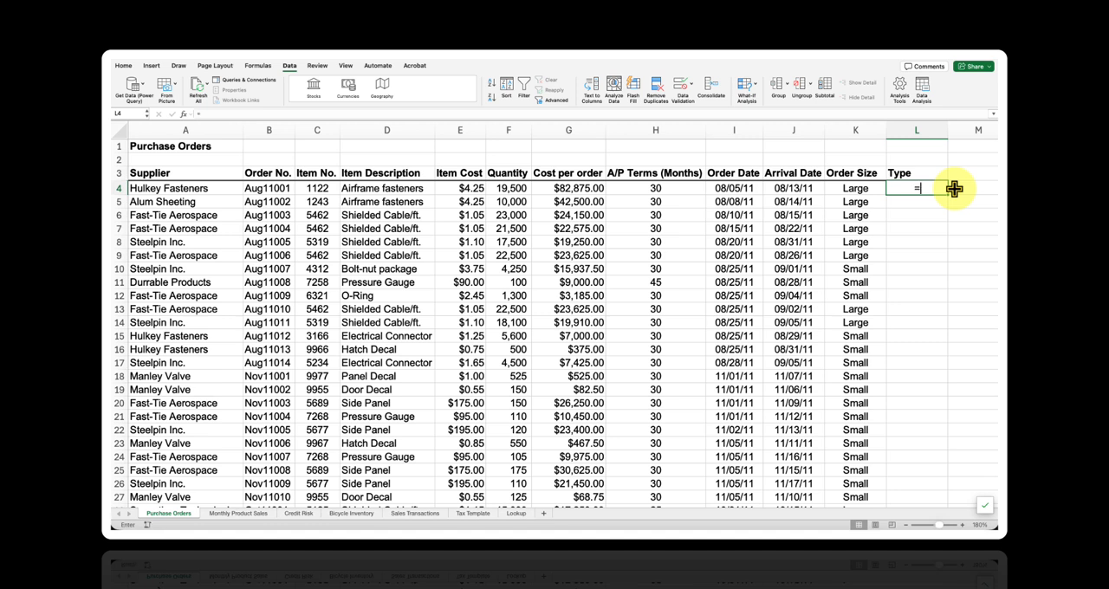
pyautogui.write('if(and(')
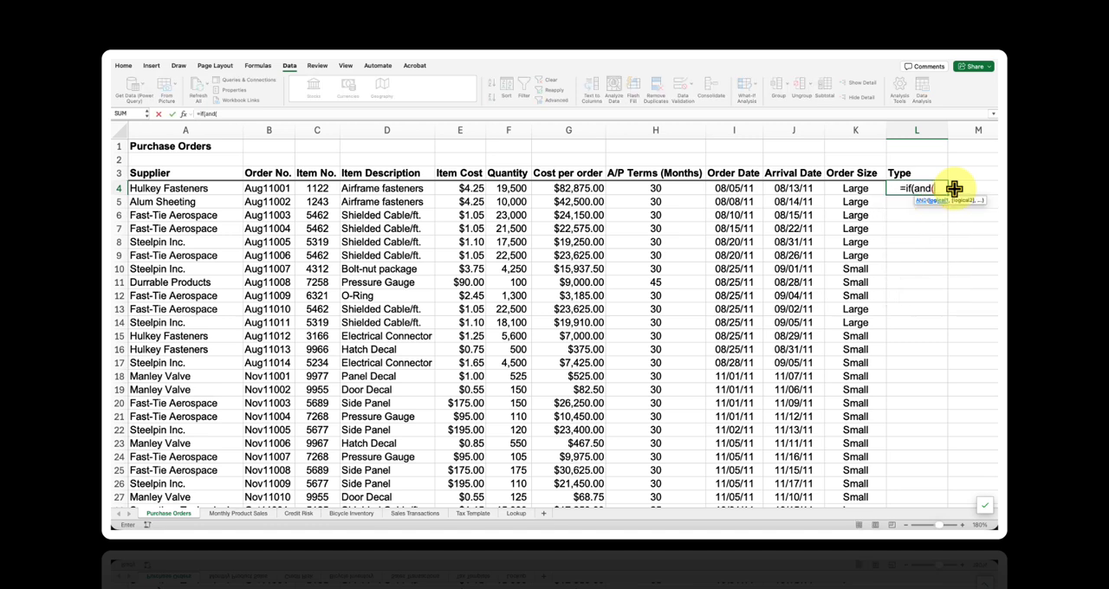
pyautogui.click(833, 189)
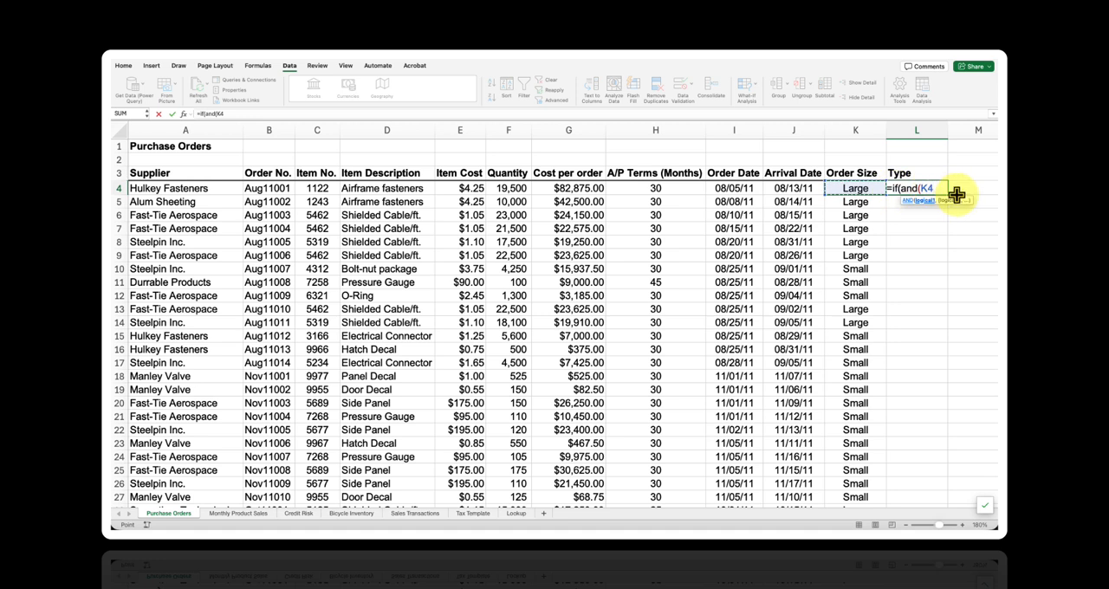
pyautogui.write('="Large"')
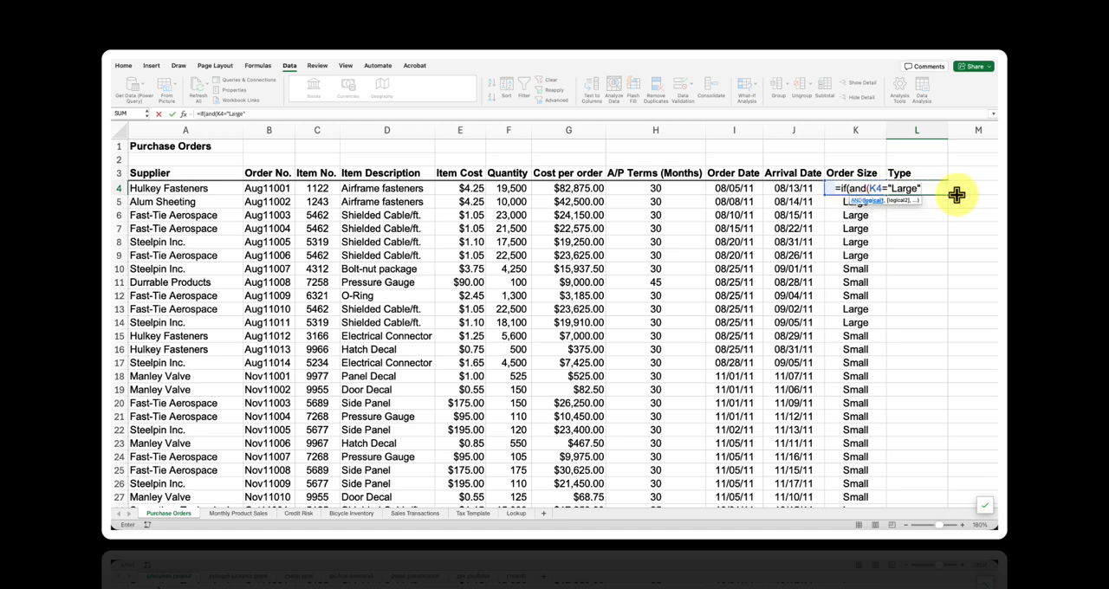
pyautogui.write(',')
pyautogui.click(598, 188)
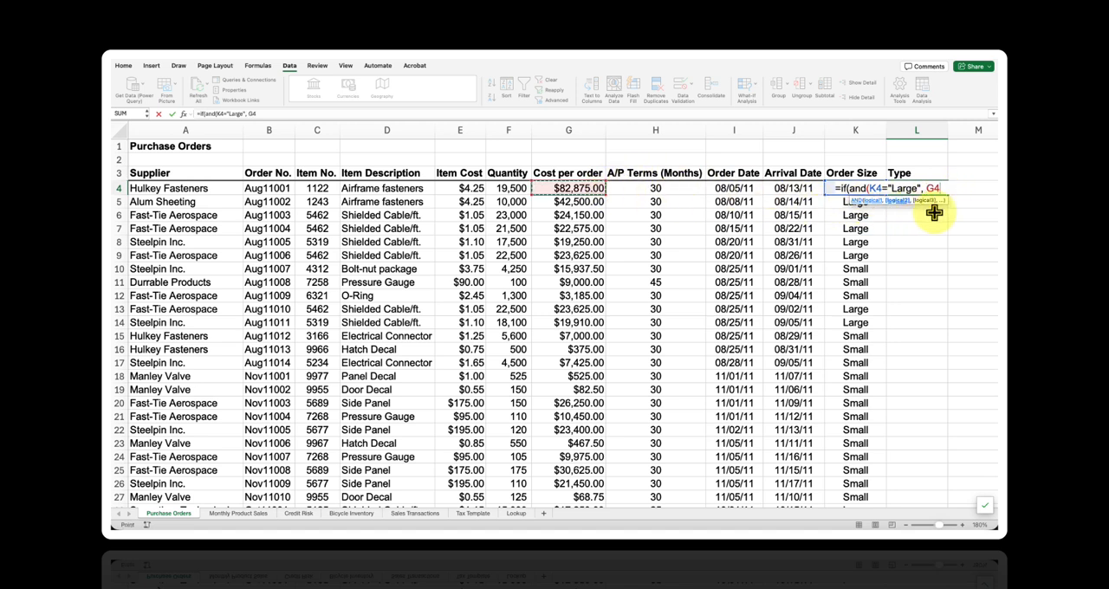
pyautogui.write('>=25000)')
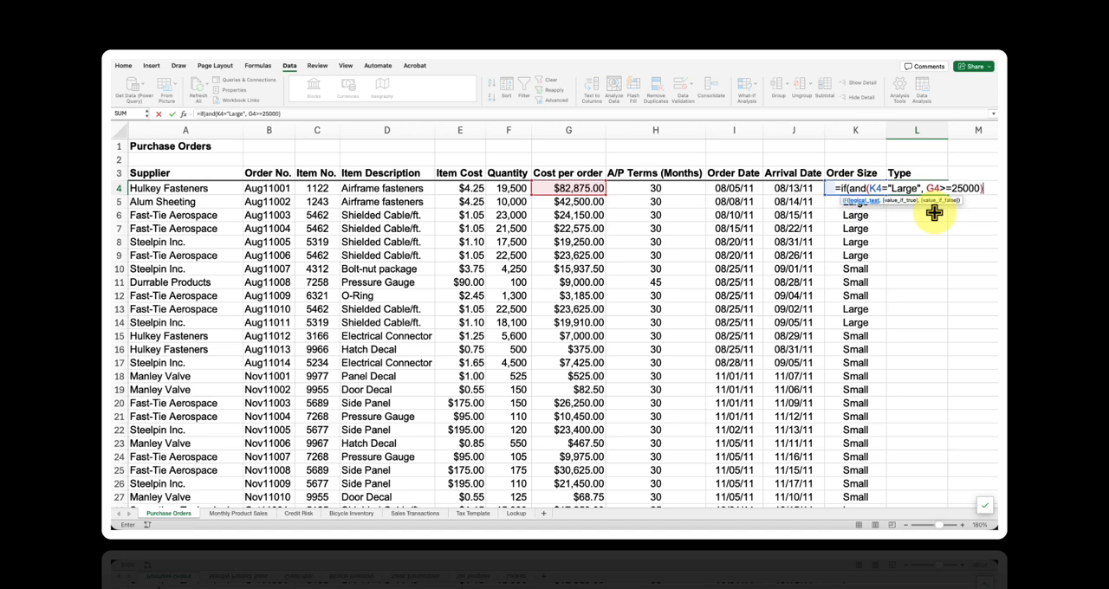
pyautogui.write(', "Critical", ""')
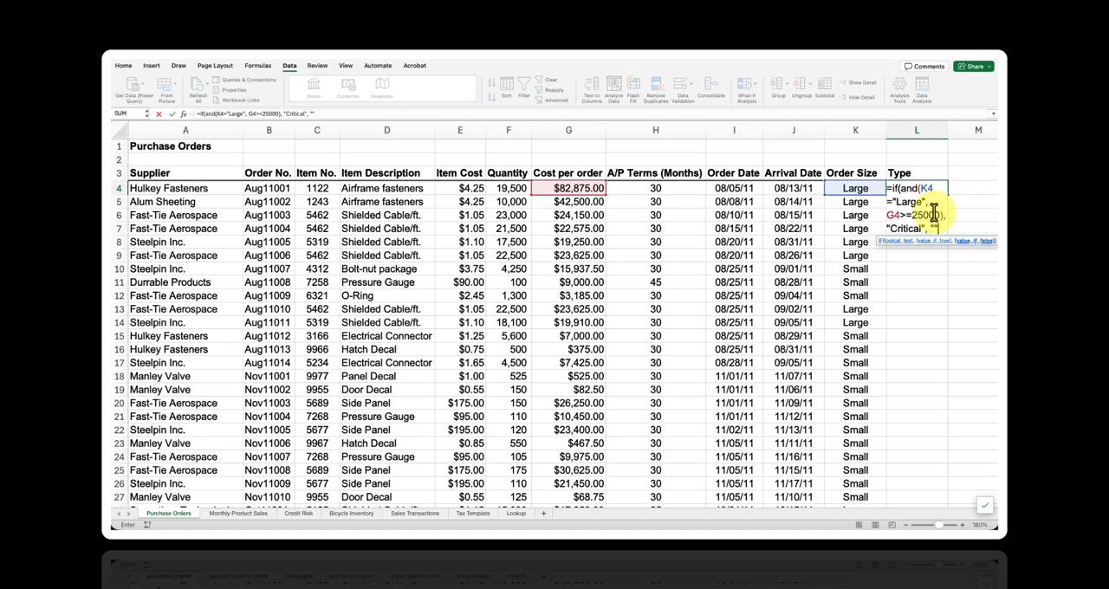
pyautogui.write(')')
pyautogui.press('Return')
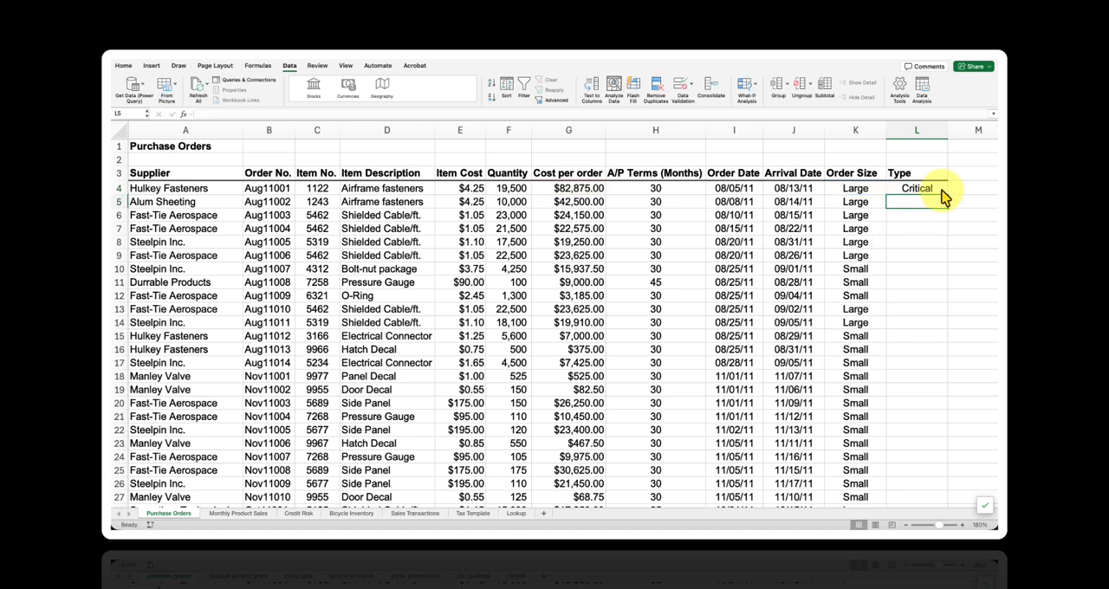
# - Review the cells behind the L4 result and fill its formula down the whole Type column
pyautogui.click(876, 191)
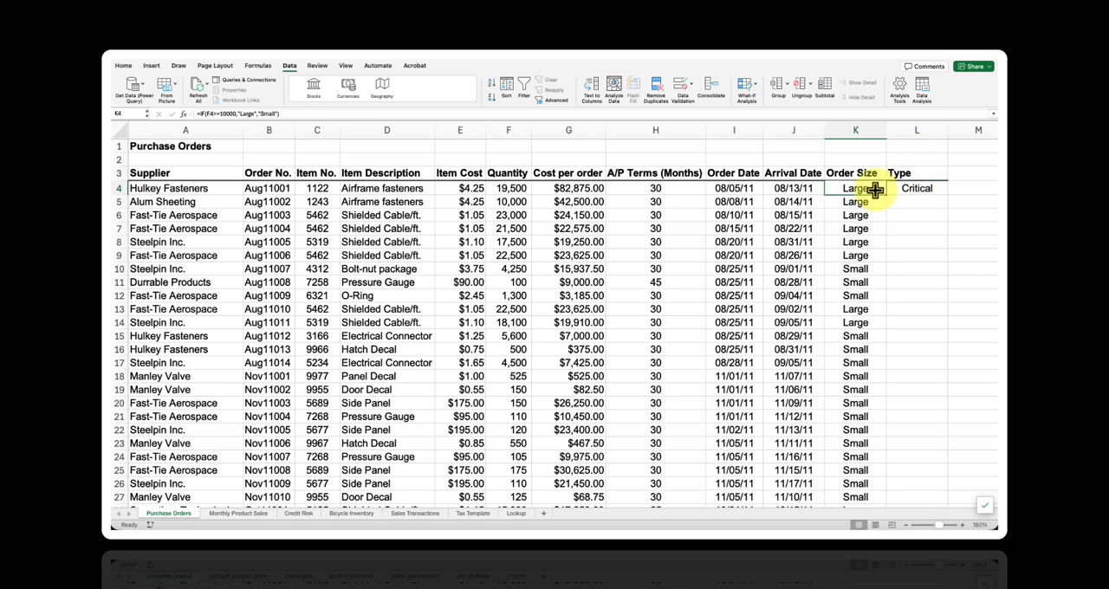
pyautogui.click(521, 193)
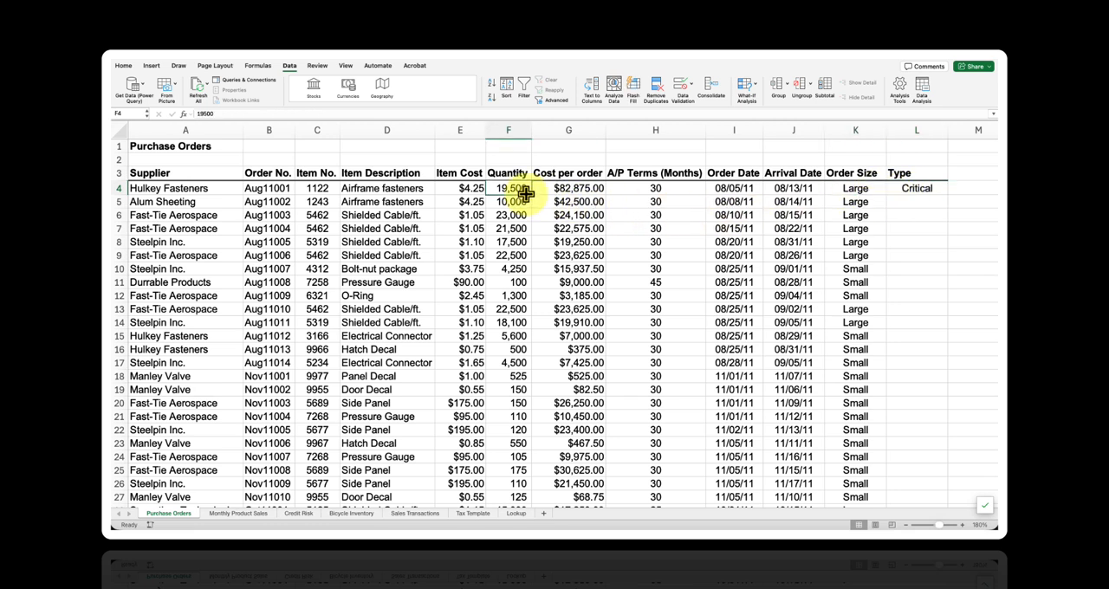
pyautogui.click(594, 191)
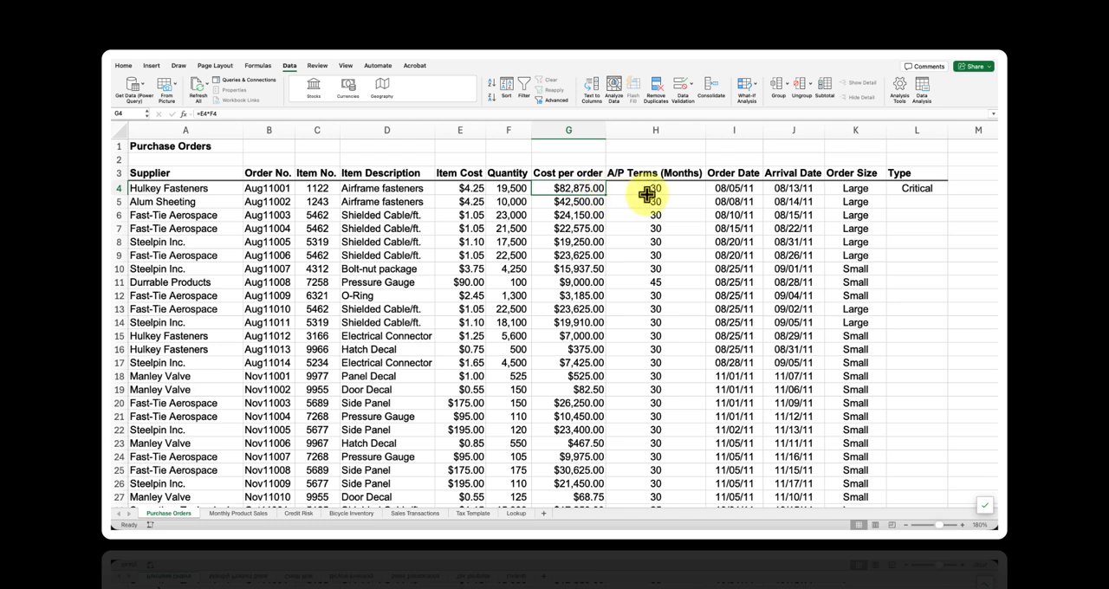
pyautogui.click(943, 193)
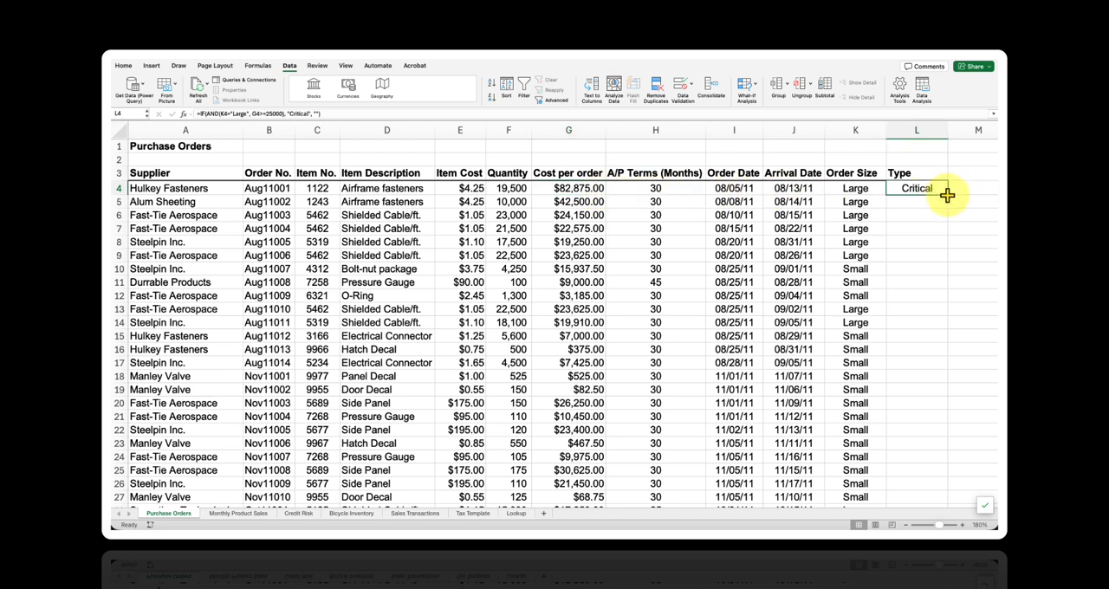
pyautogui.doubleClick(947, 195)
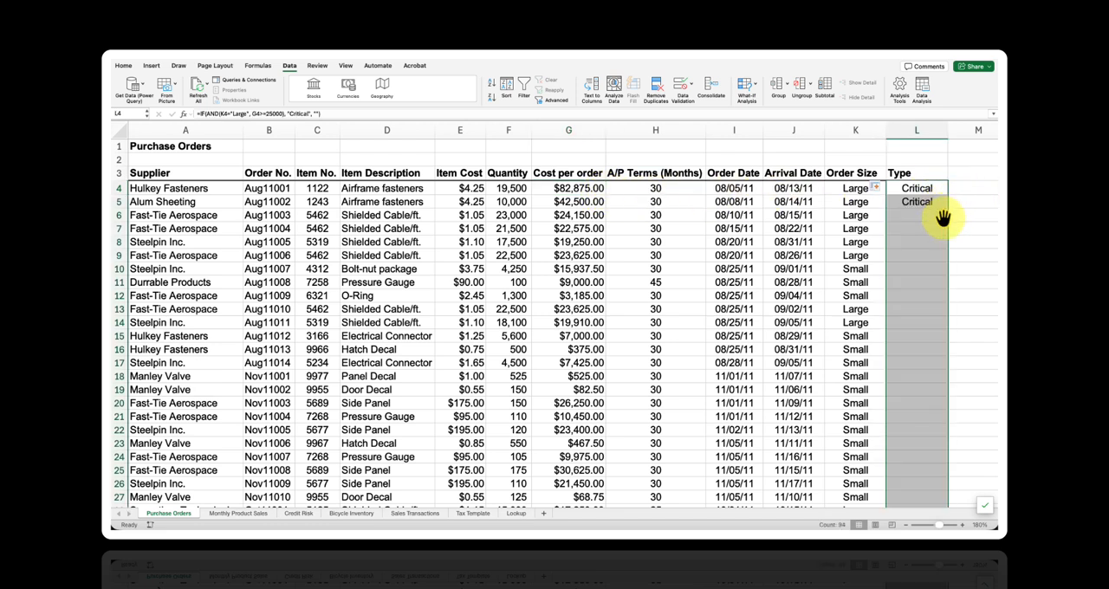
pyautogui.click(942, 219)
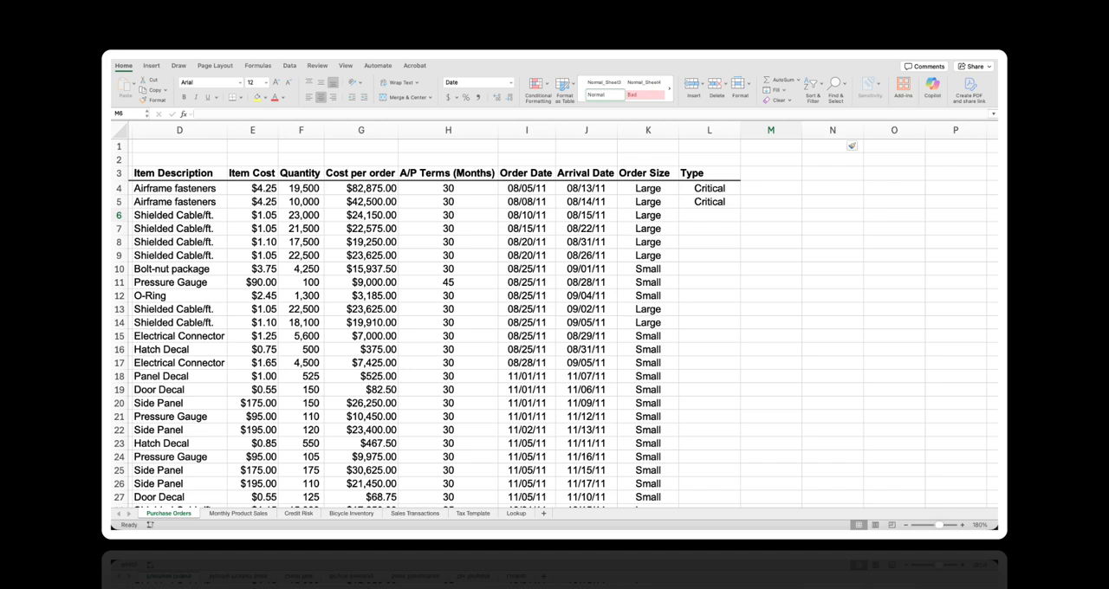
# - Add the column header "Total Price" in cell M3, beside Type
pyautogui.click(773, 172)
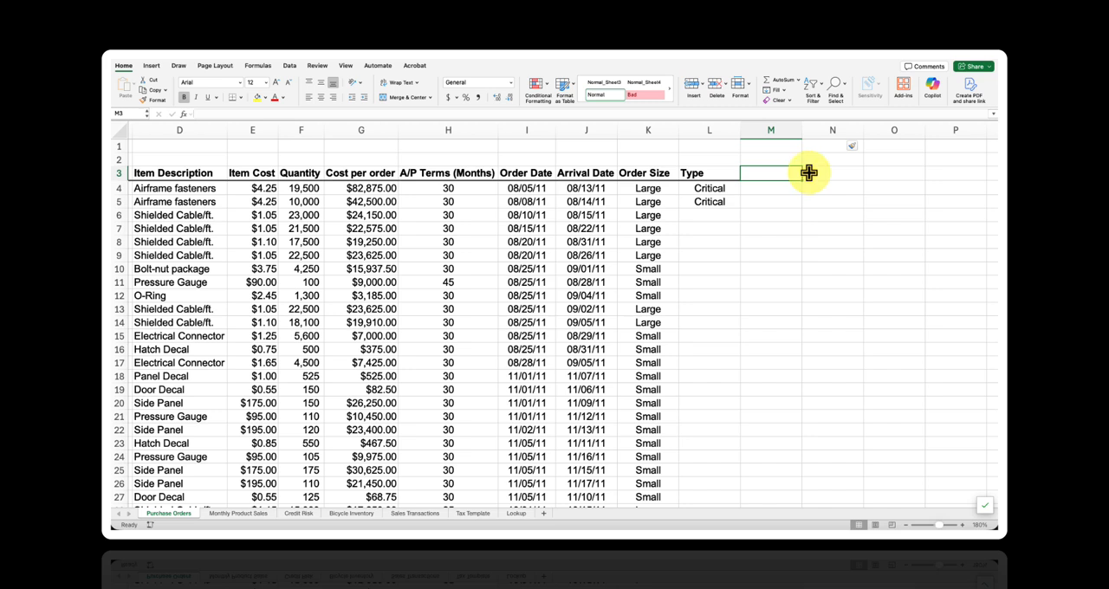
pyautogui.write('Total Price')
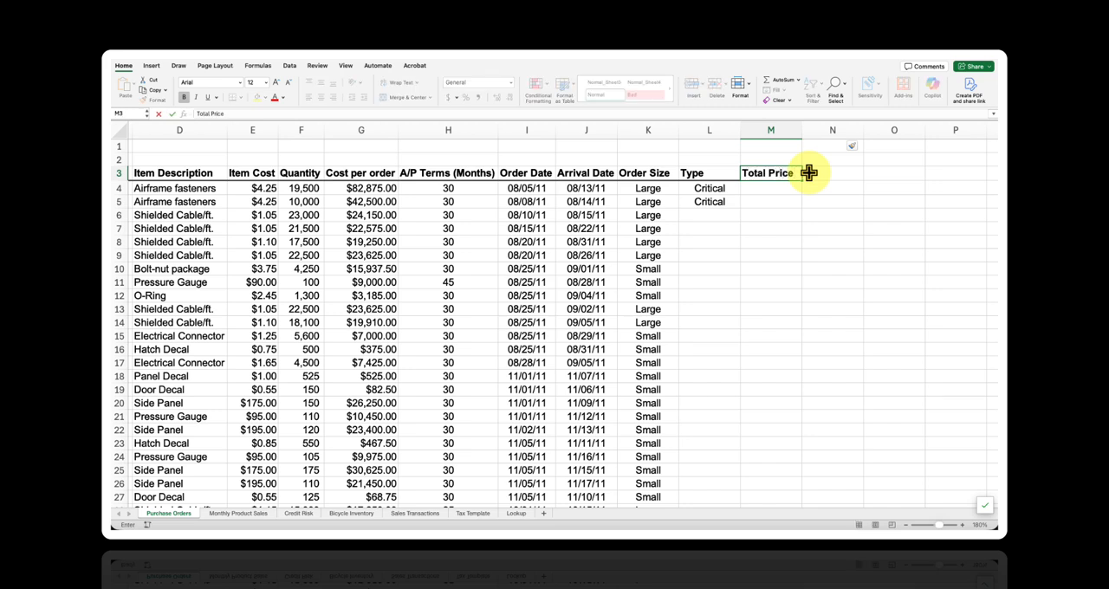
pyautogui.press('Return')
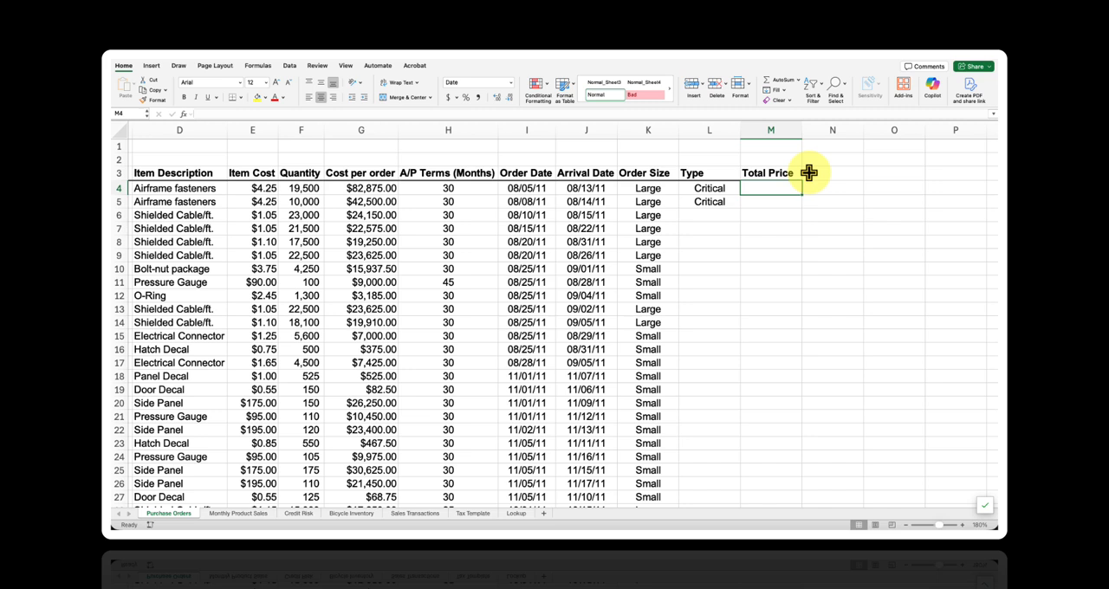
# - Begin an IF formula in M4 that returns F4*10 when the quantity in F4 is 1000 or less
pyautogui.write('=if(')
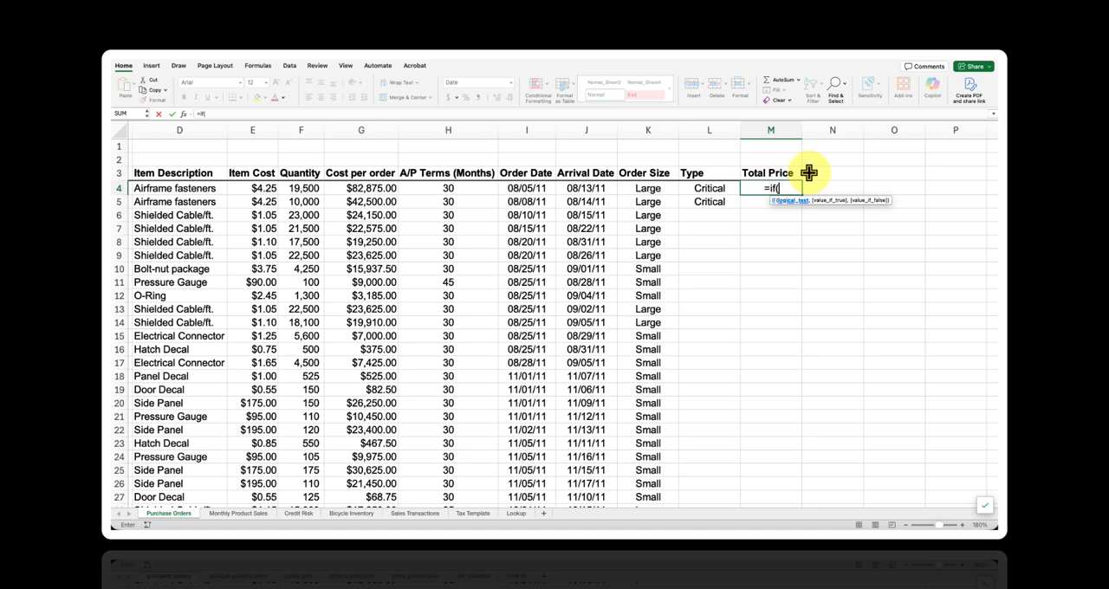
pyautogui.write('F4')
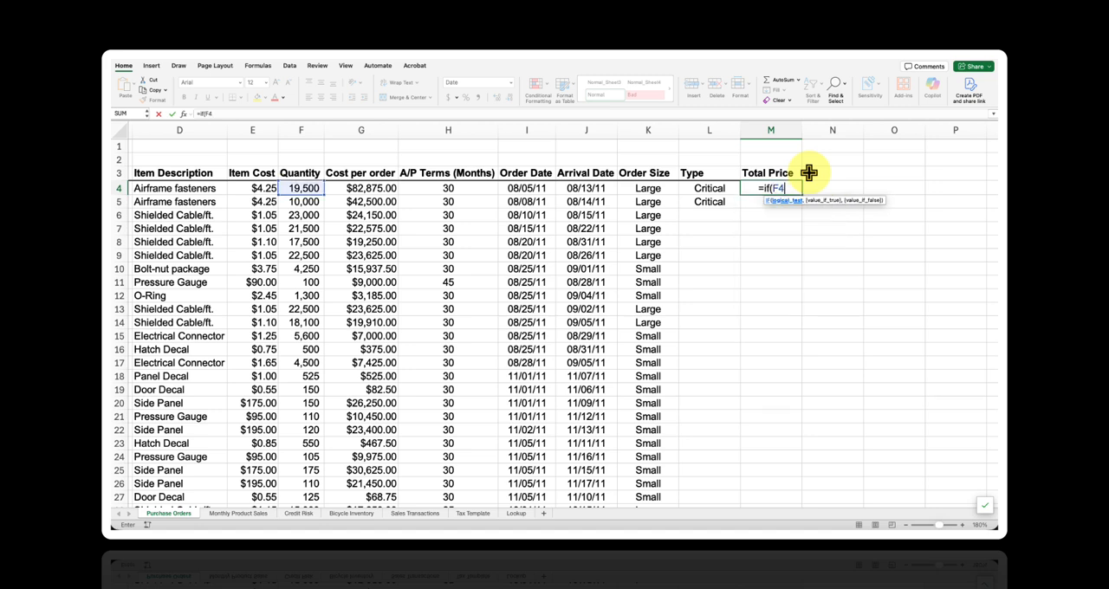
pyautogui.write('<')
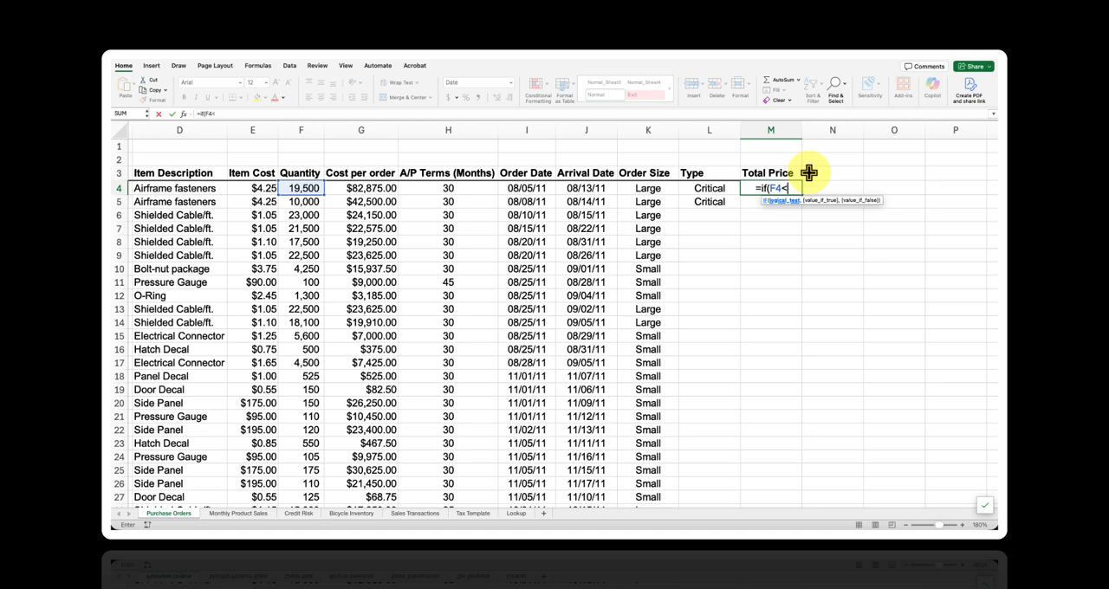
pyautogui.write('=1000, ')
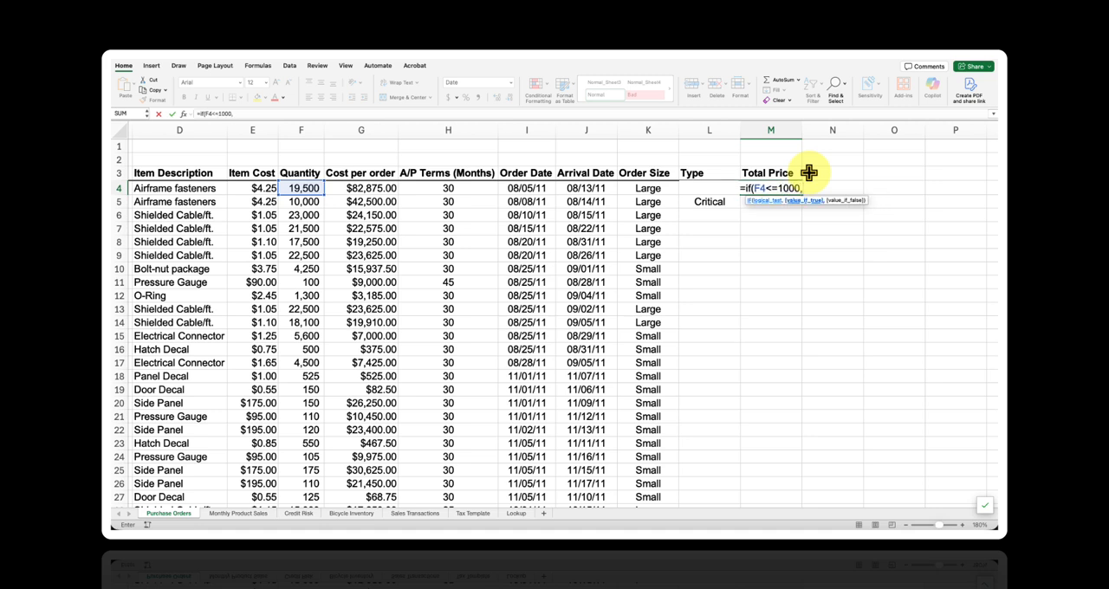
pyautogui.write('F4')
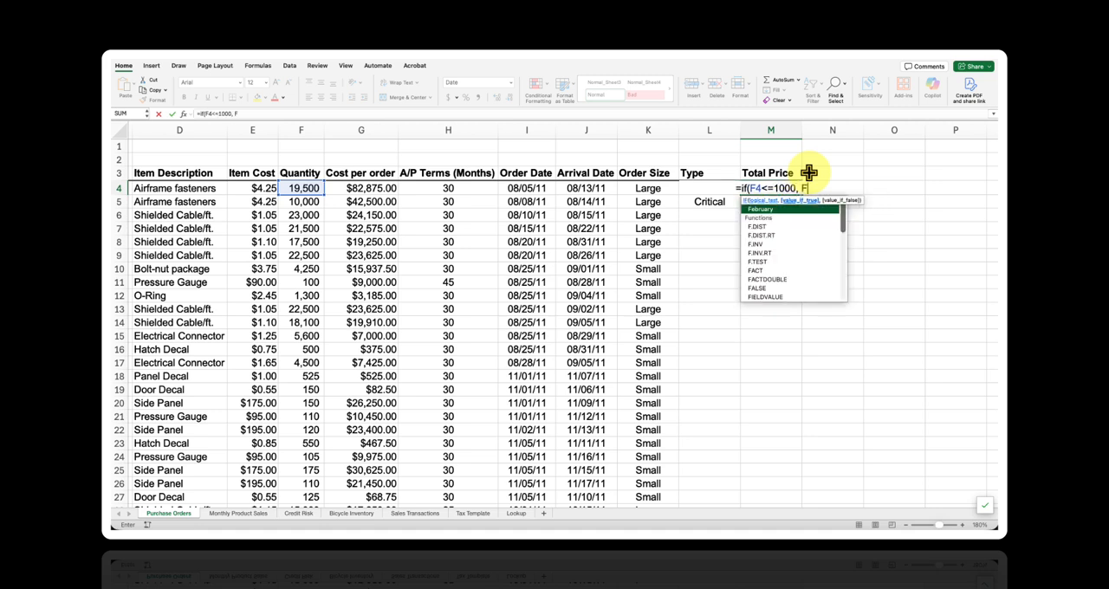
pyautogui.write('*')
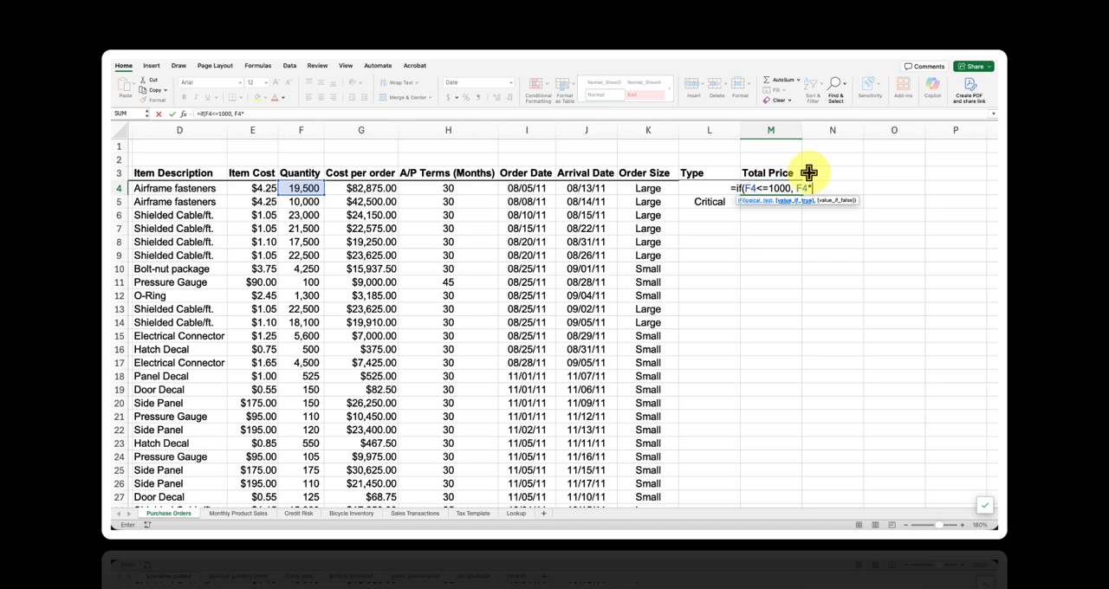
pyautogui.write('10, i')
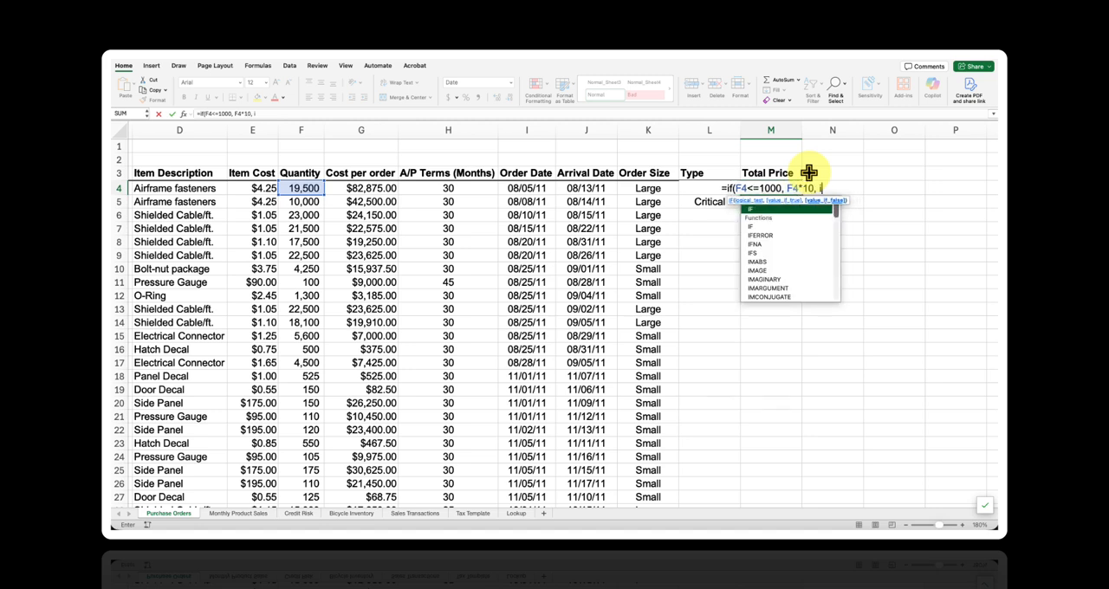
pyautogui.write('f(F4')
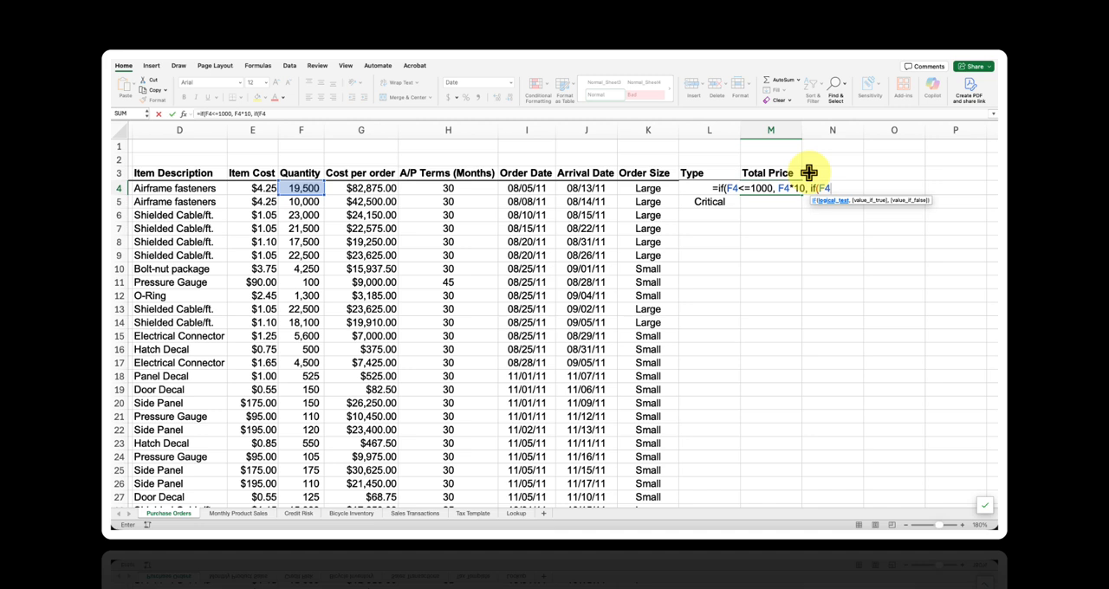
pyautogui.write('<=')
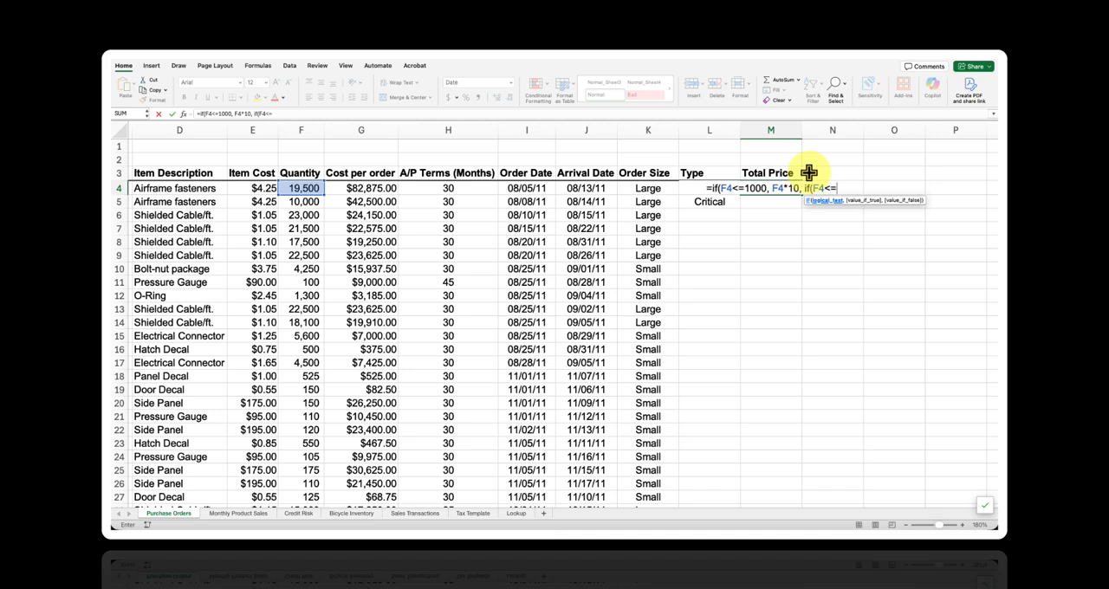
pyautogui.write('5000')
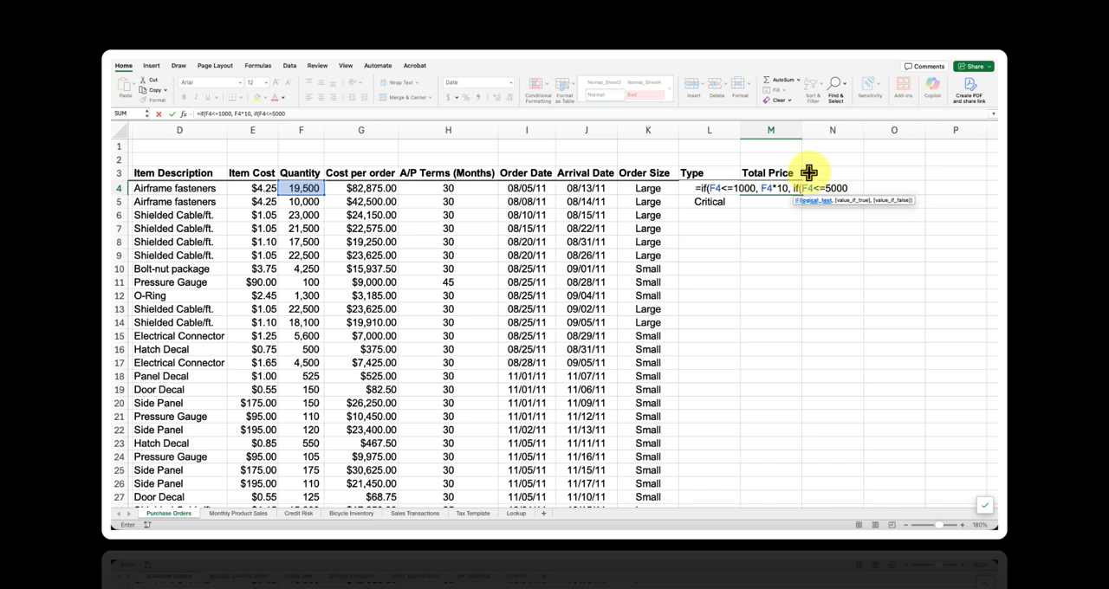
pyautogui.write(', A')
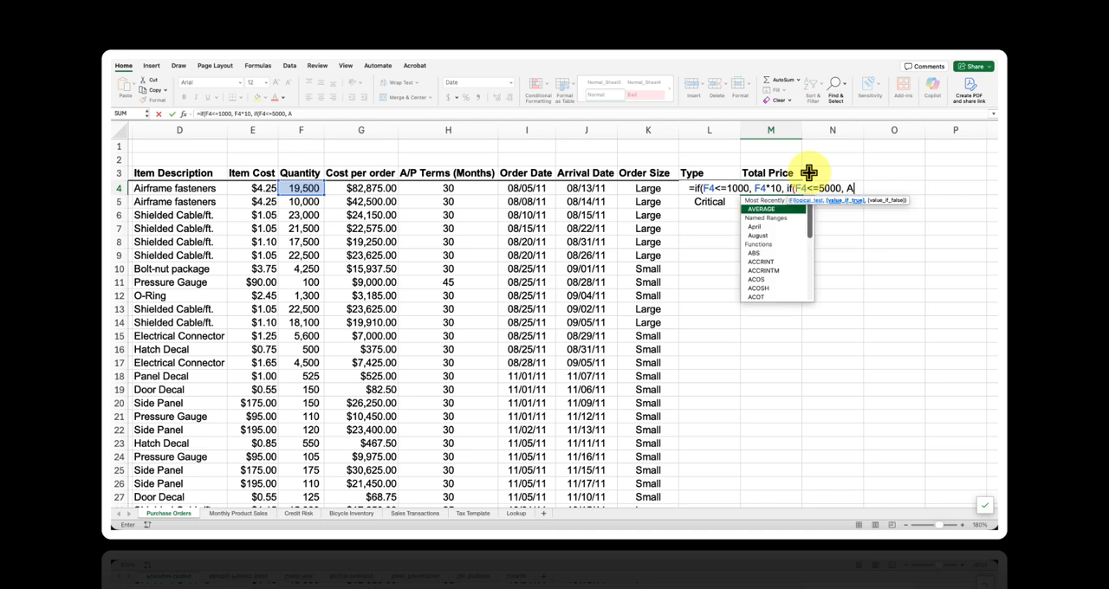
# - Complete the M4 formula with a nested IF returning F4*9 when F4 is at most 5000, otherwise F4*7.5
pyautogui.press('BackSpace')
pyautogui.write('F4')
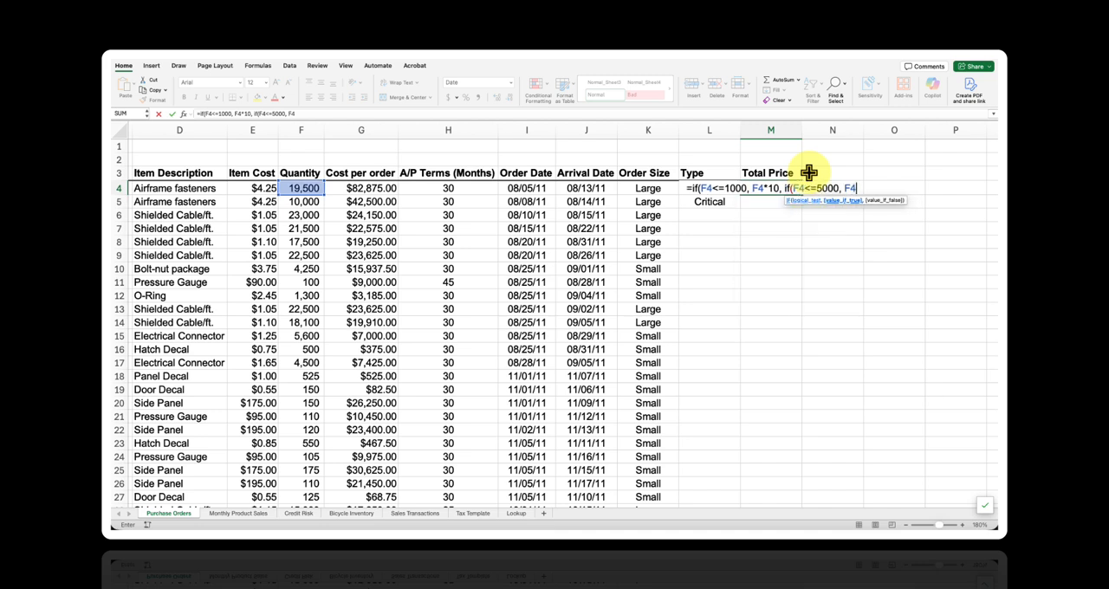
pyautogui.write('*9,')
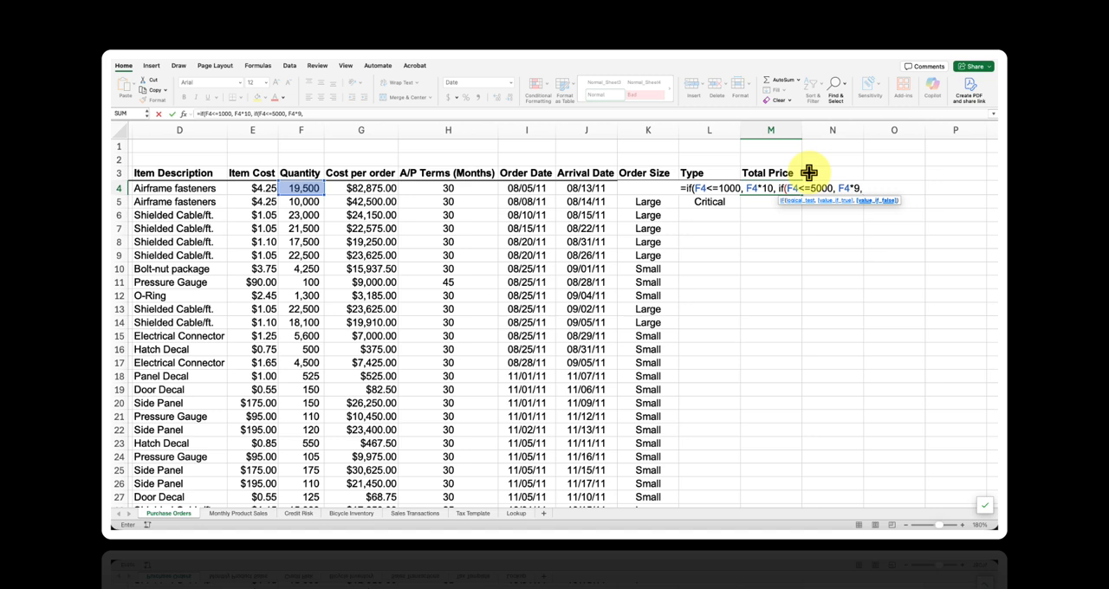
pyautogui.write('F4')
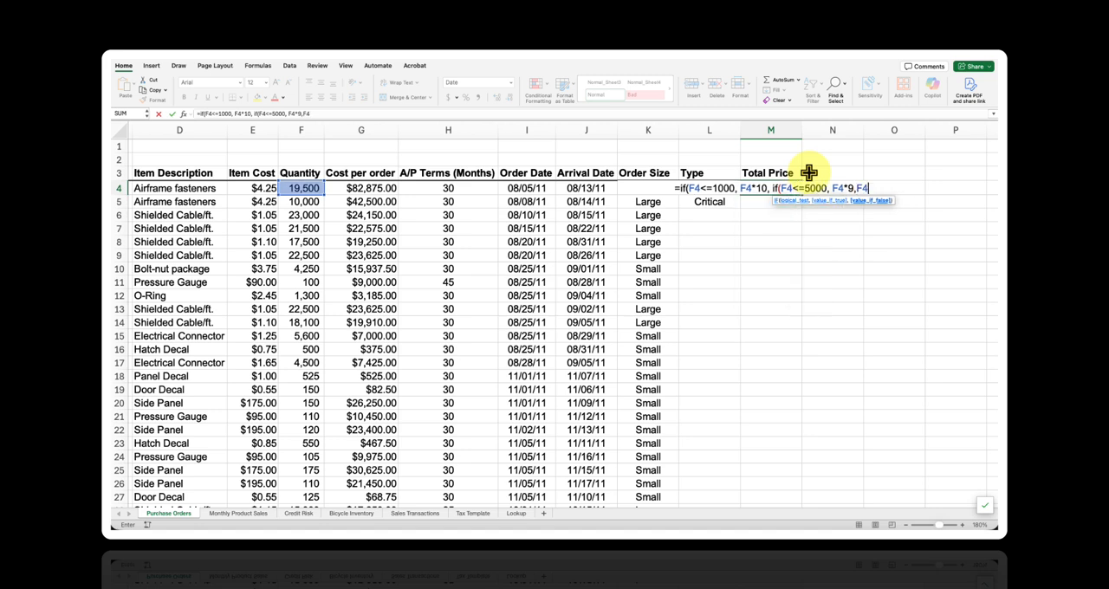
pyautogui.write('*')
pyautogui.write('7')
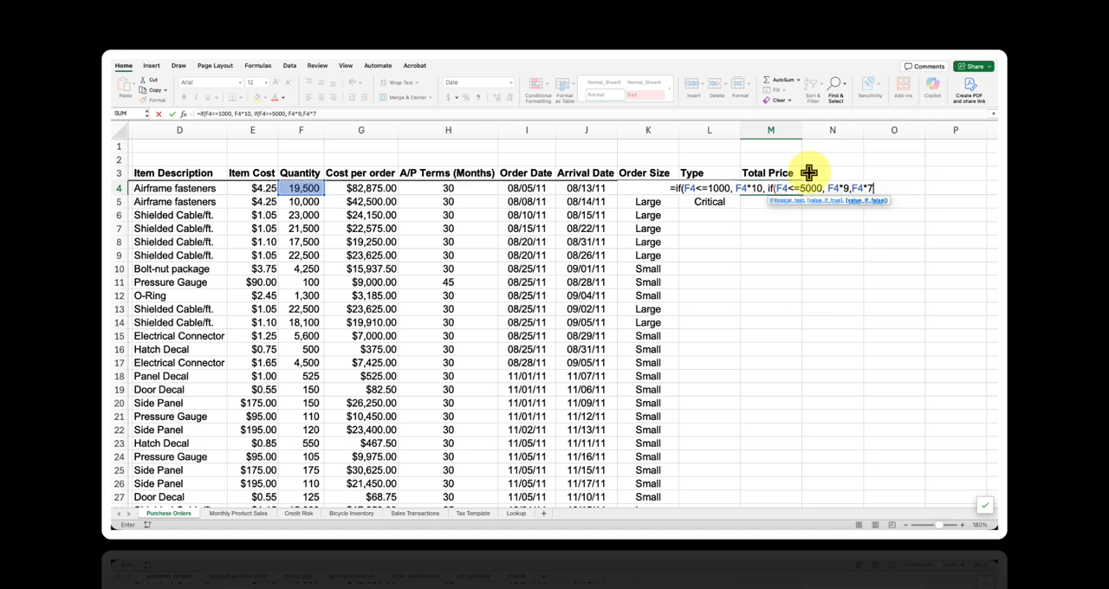
pyautogui.write('.5))')
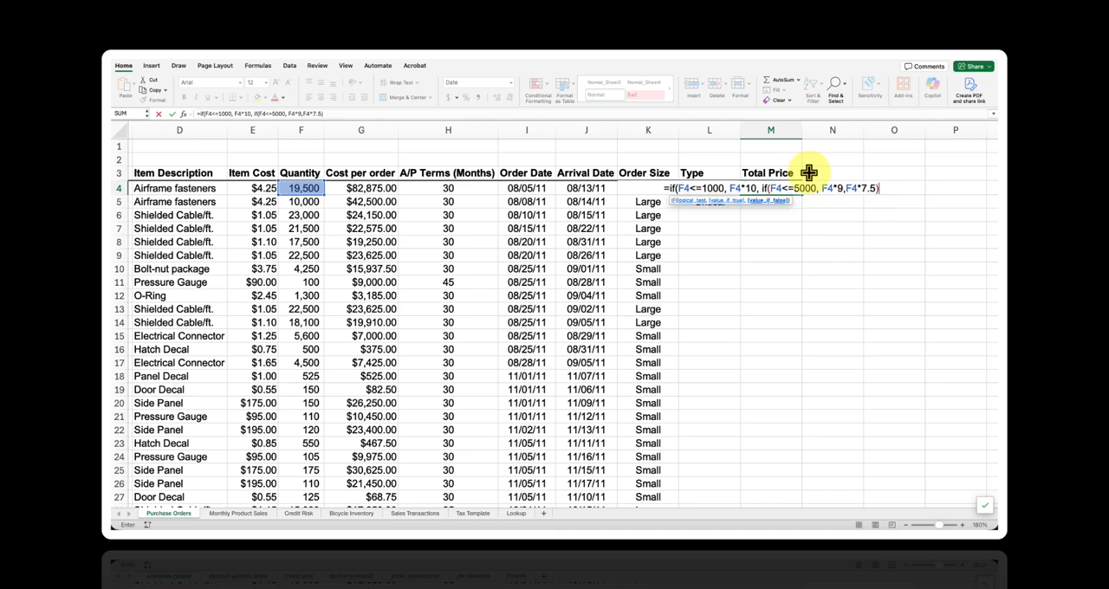
pyautogui.press('Return')
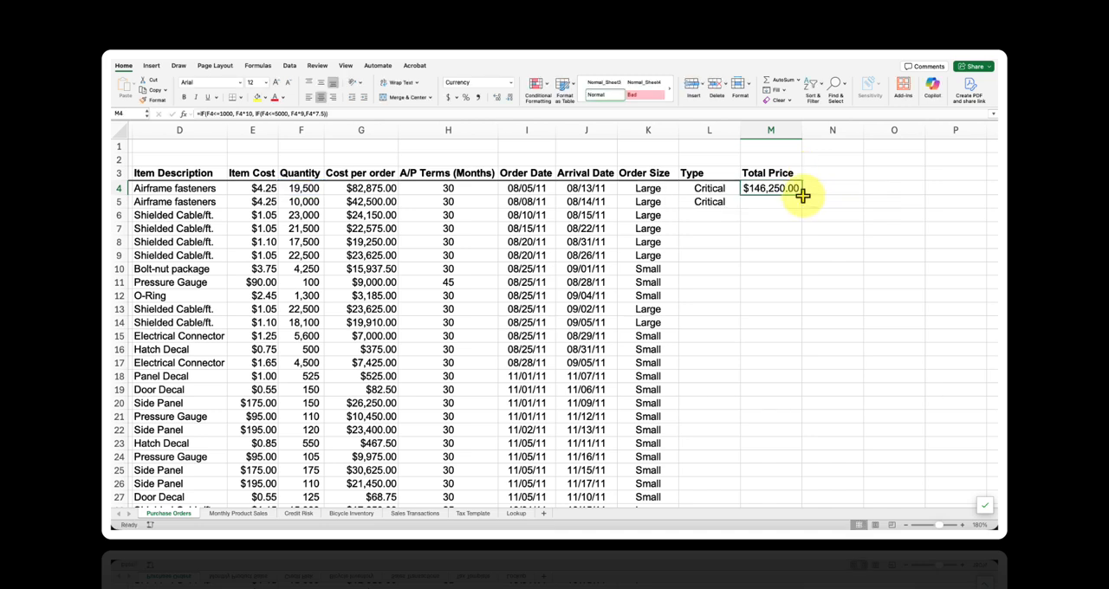
# - Fill the M4 formula down the whole Total Price column and reselect M4
pyautogui.doubleClick(802, 194)
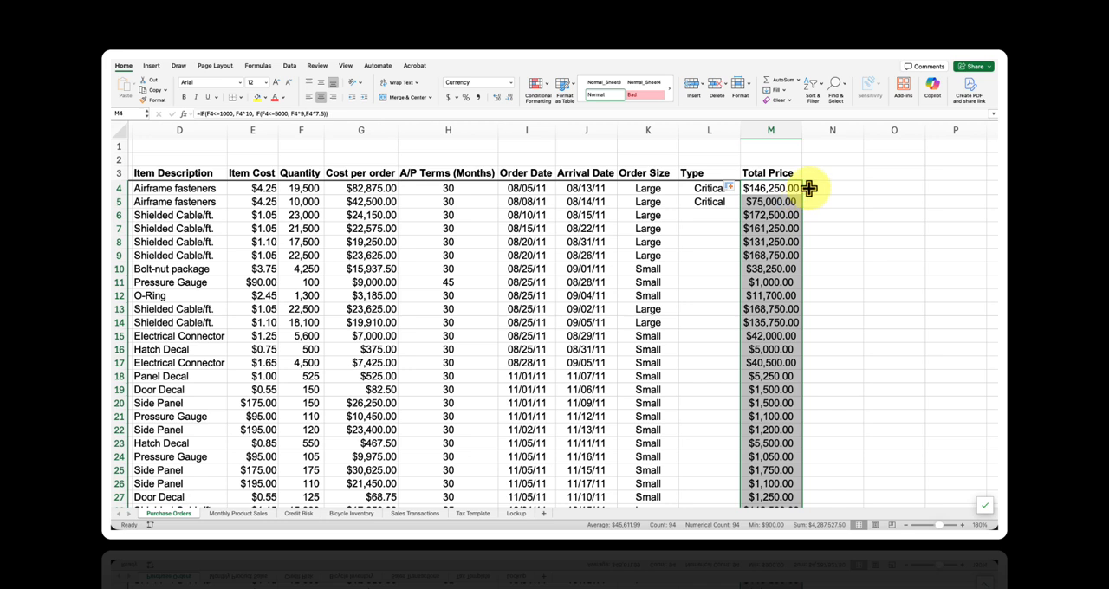
pyautogui.click(808, 189)
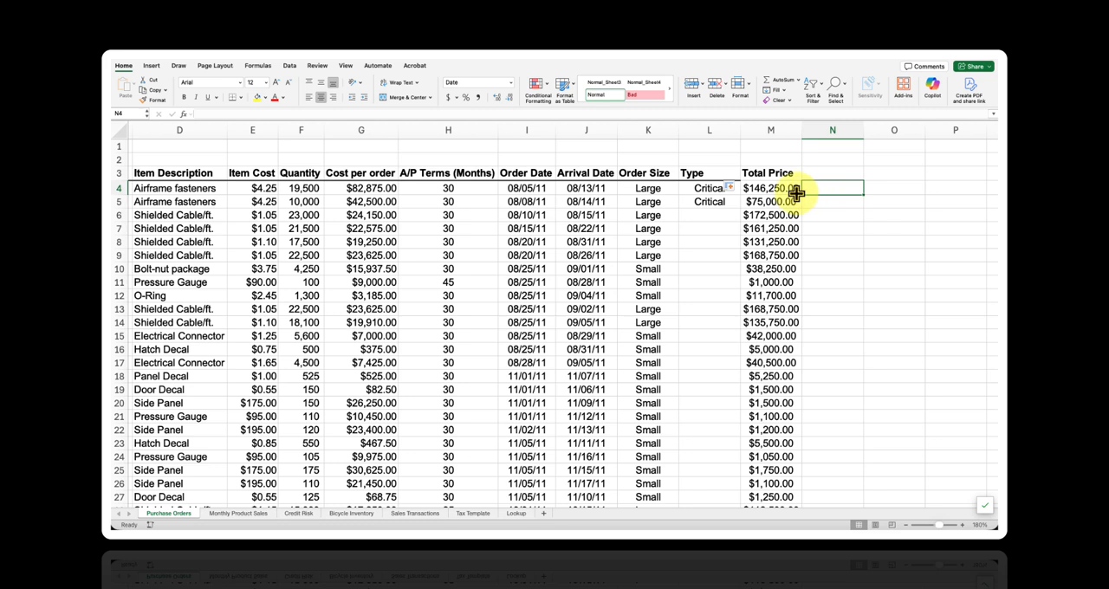
pyautogui.click(795, 190)
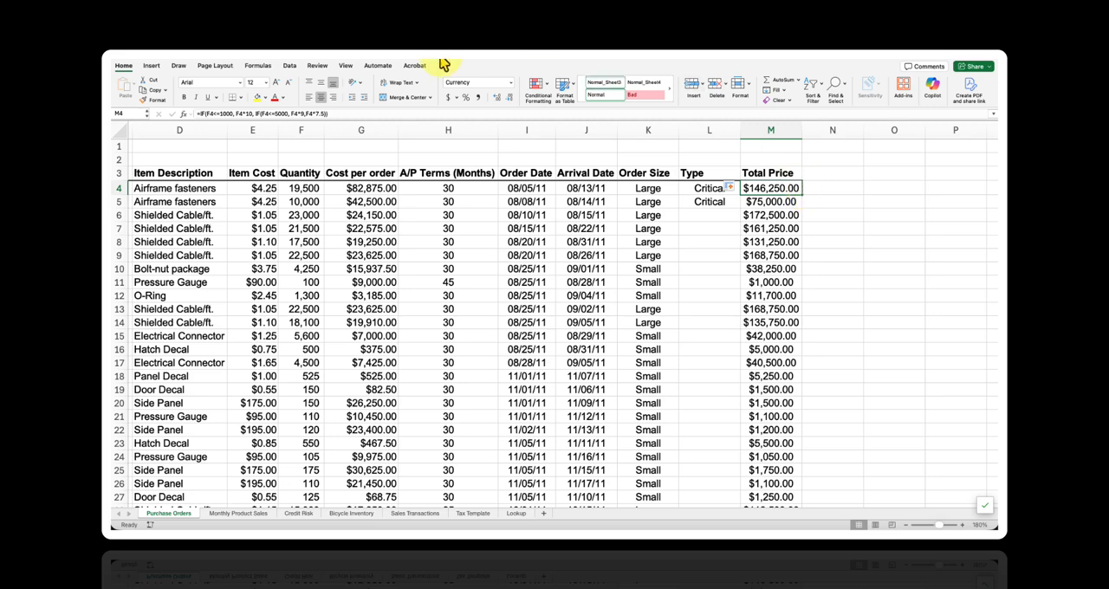
# - On the Sales Transactions sheet, begin a VLOOKUP formula in J4 with the customer ID shown in A10 as the lookup value
pyautogui.click(440, 512)
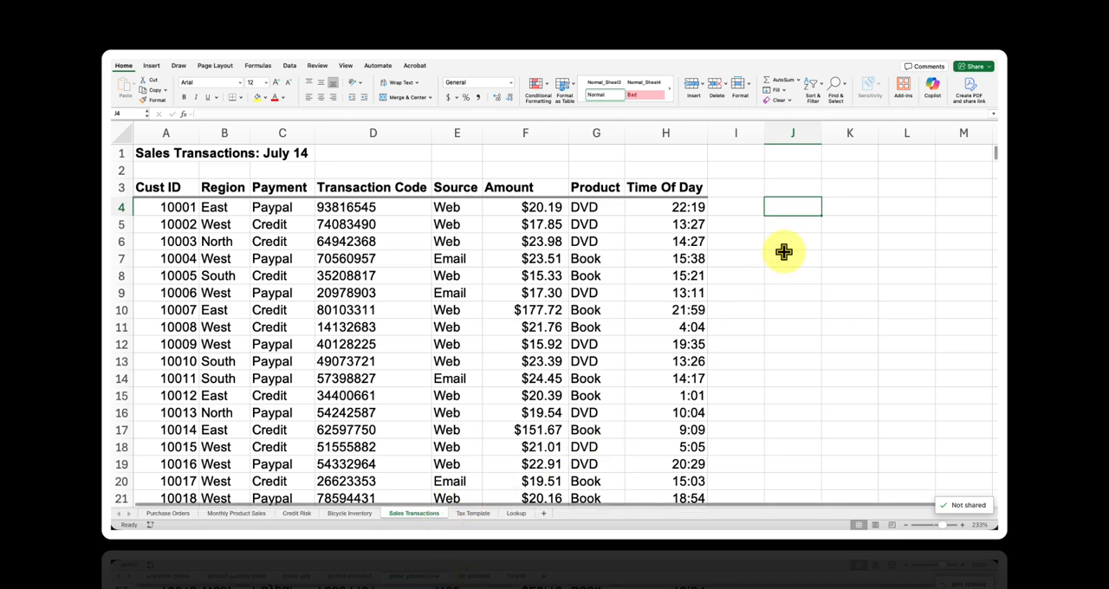
pyautogui.doubleClick(782, 210)
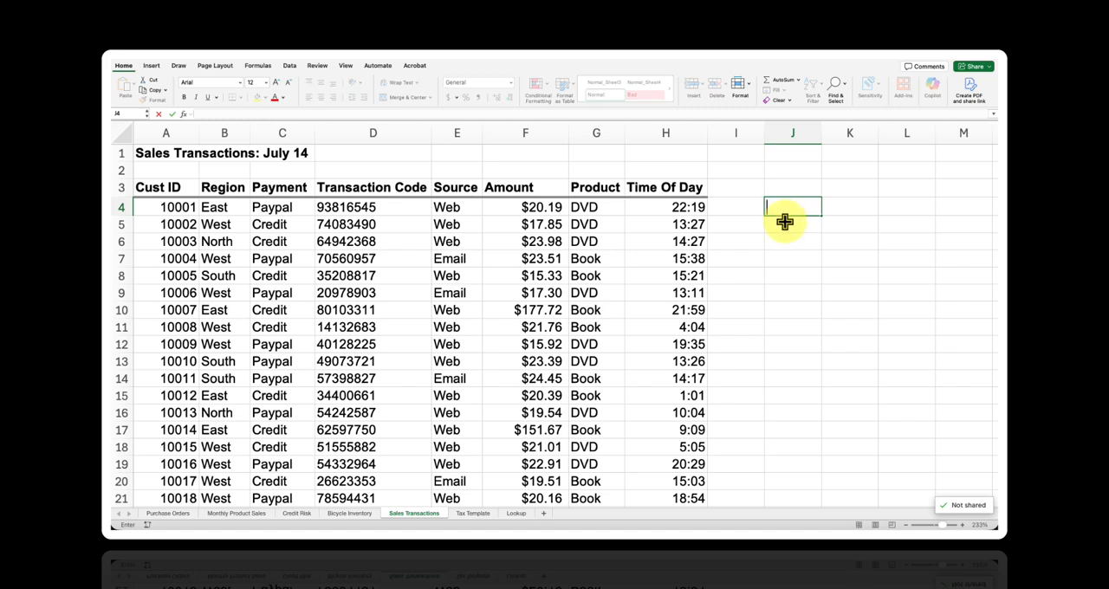
pyautogui.write('=V')
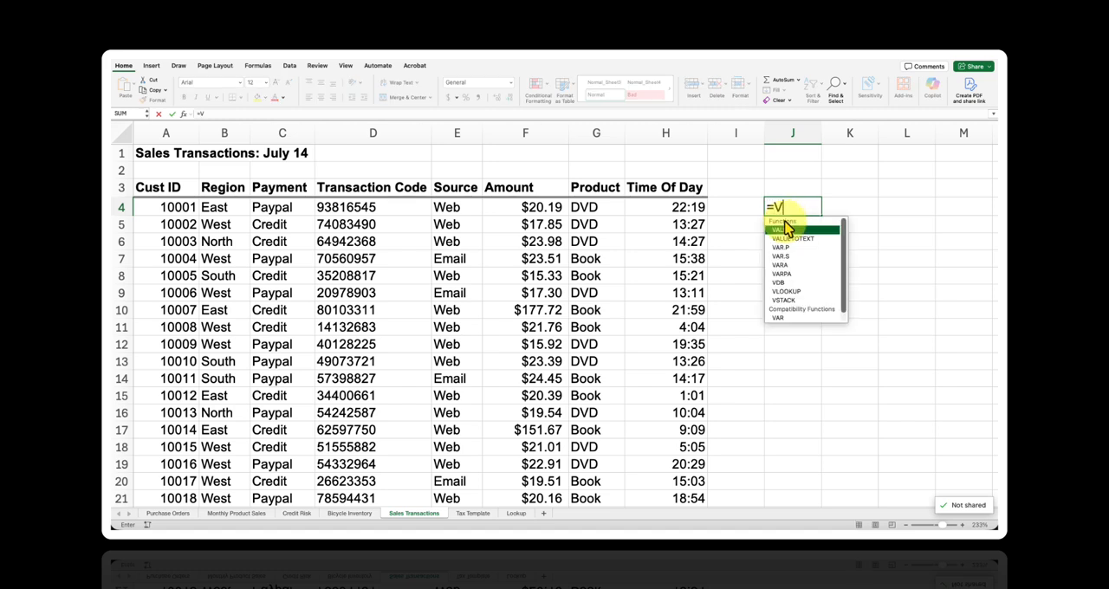
pyautogui.write('LOOKUP(')
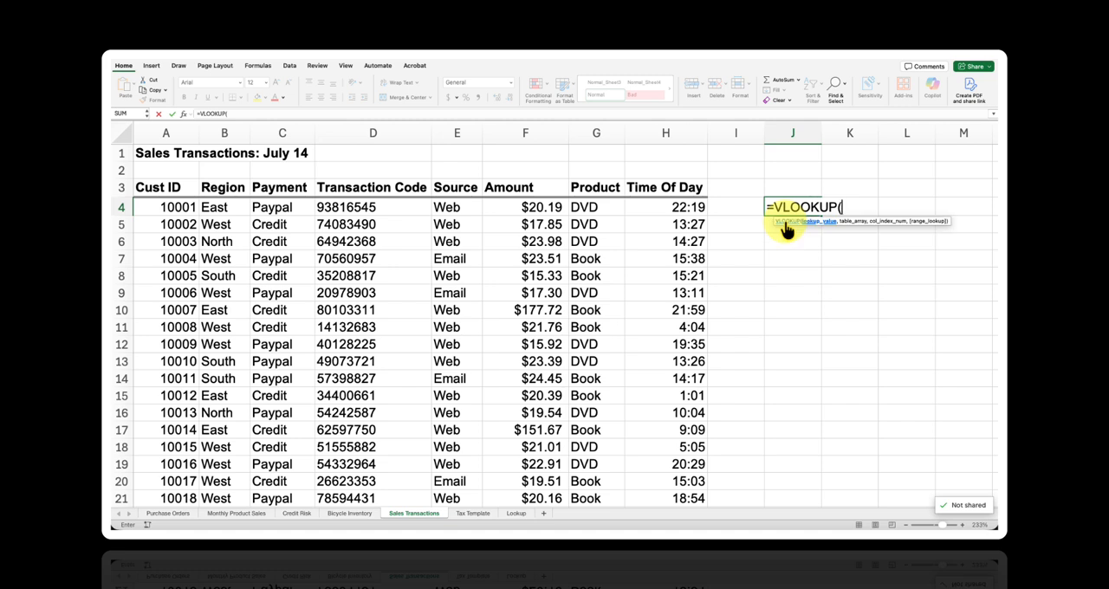
pyautogui.write('10007,')
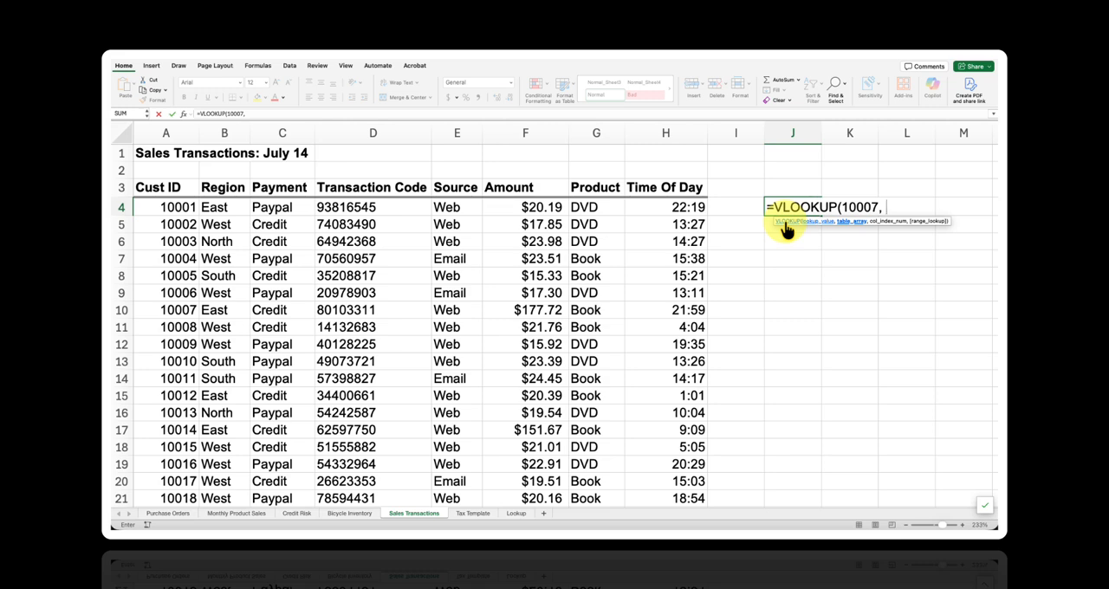
# - Set the VLOOKUP's table array to the whole transactions table including headers, as the absolute range $A$3:$H$475
pyautogui.click(698, 189)
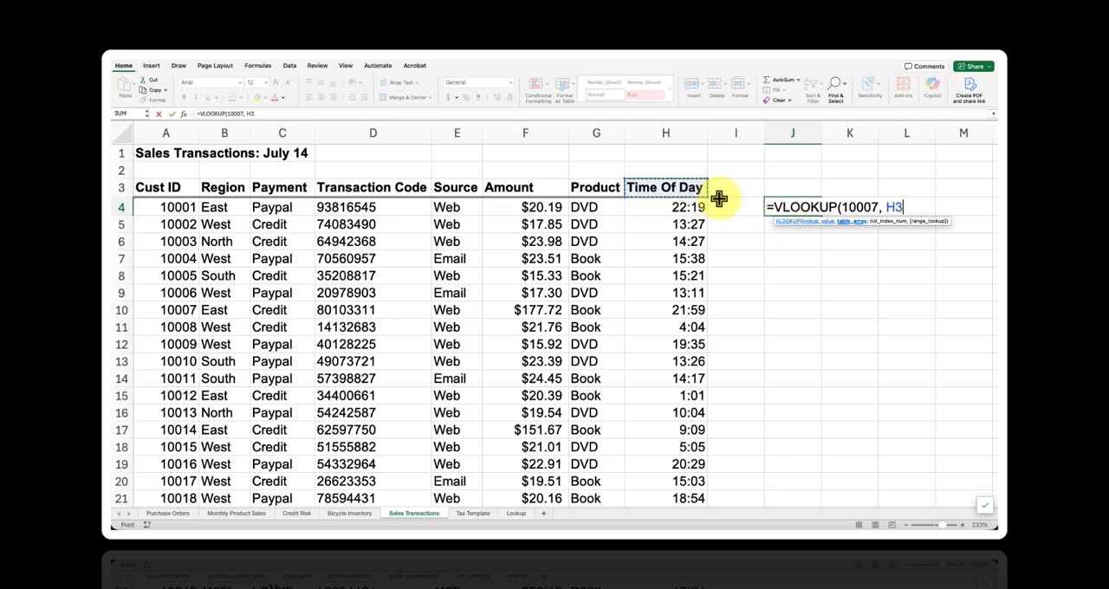
pyautogui.hotkey('ctrl', 'shift', 'Left')
pyautogui.hotkey('ctrl', 'shift', 'Down')
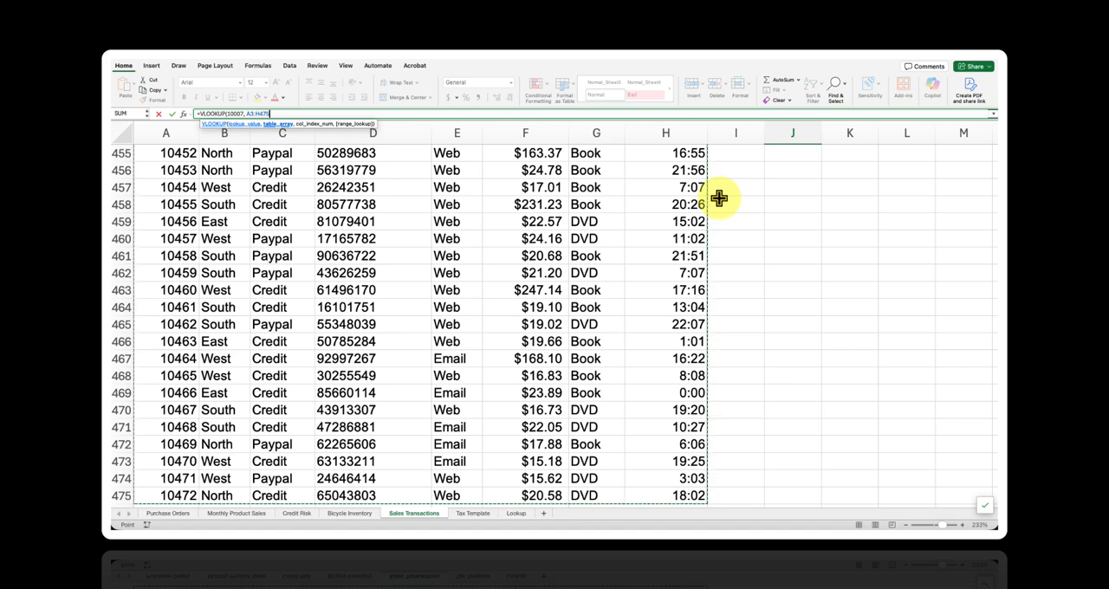
pyautogui.press('F4')
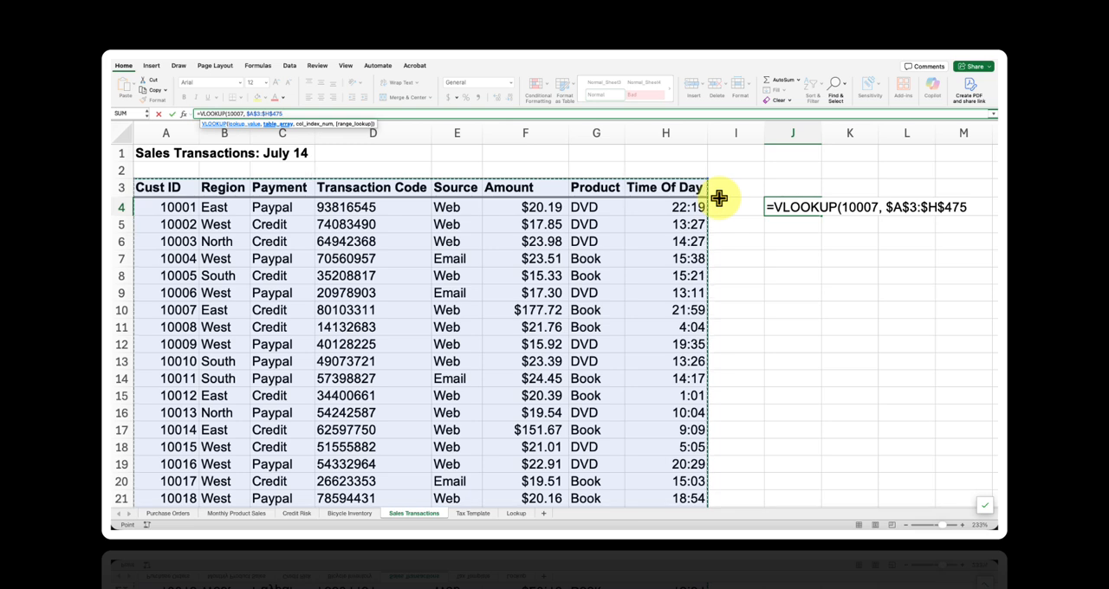
# - Set the VLOOKUP's column index to 3 for the Payment column, omit the range lookup and enter the formula
pyautogui.write(',')
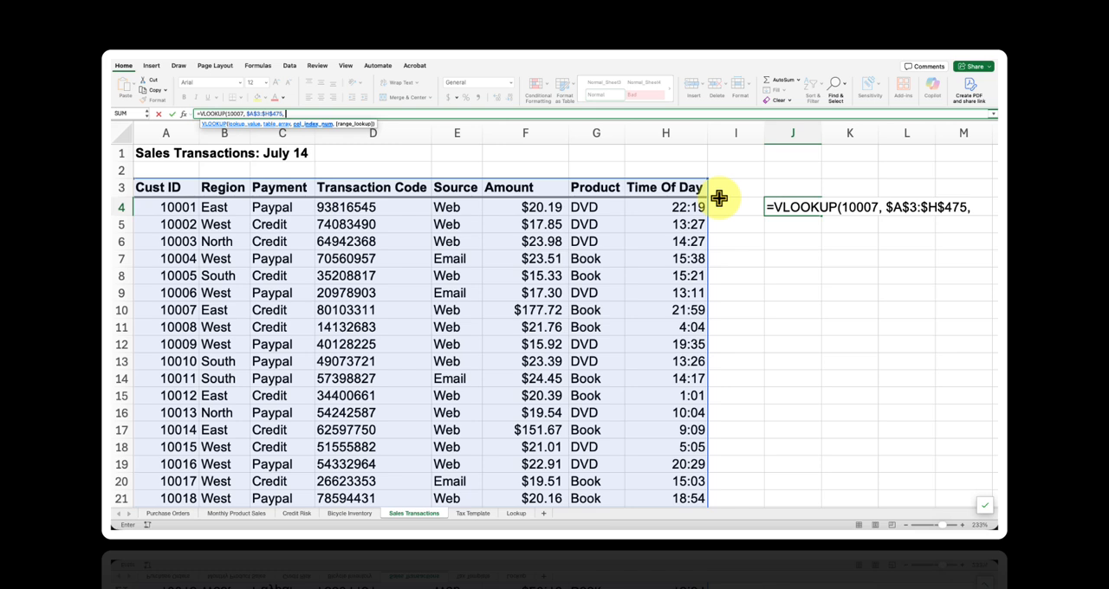
pyautogui.write('3)')
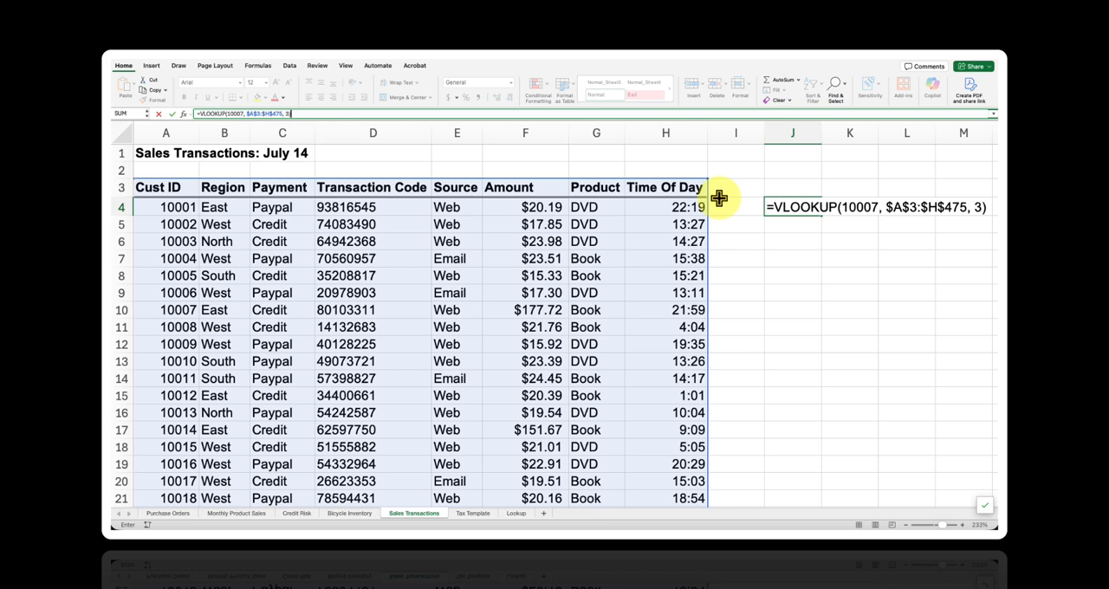
pyautogui.press('BackSpace')
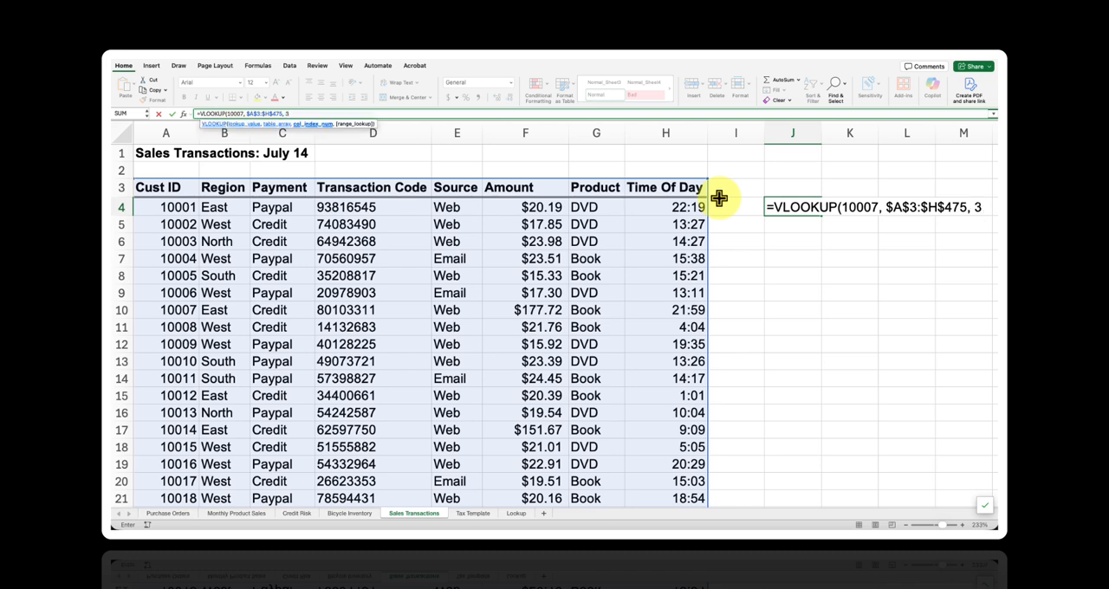
pyautogui.write(')')
pyautogui.press('Return')
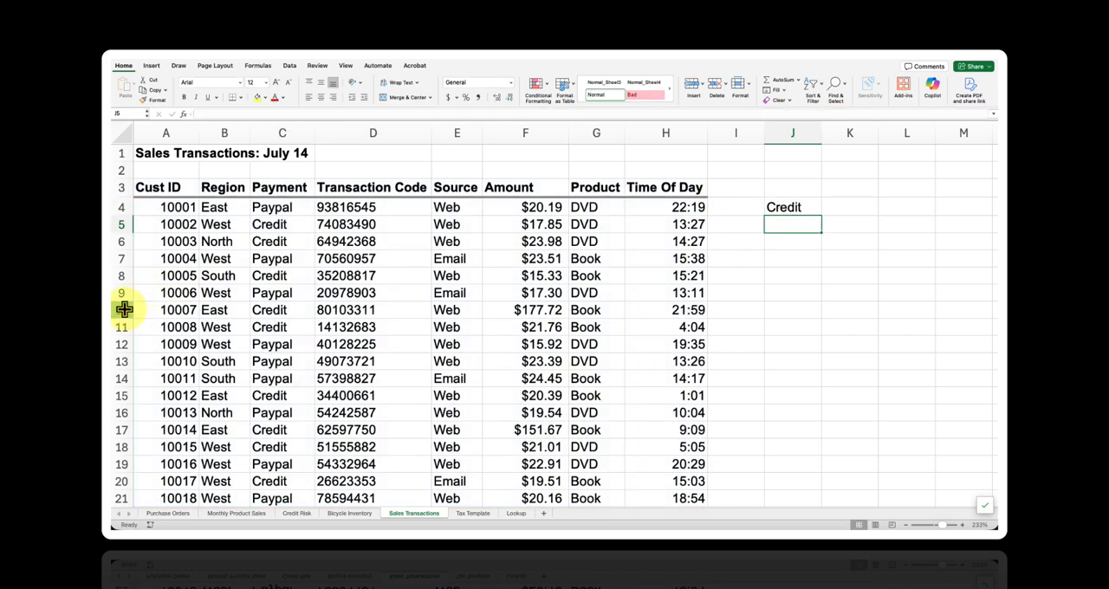
# - Change the column index of the VLOOKUP formula in J4 to 4 for the Transaction Code column
pyautogui.click(123, 309)
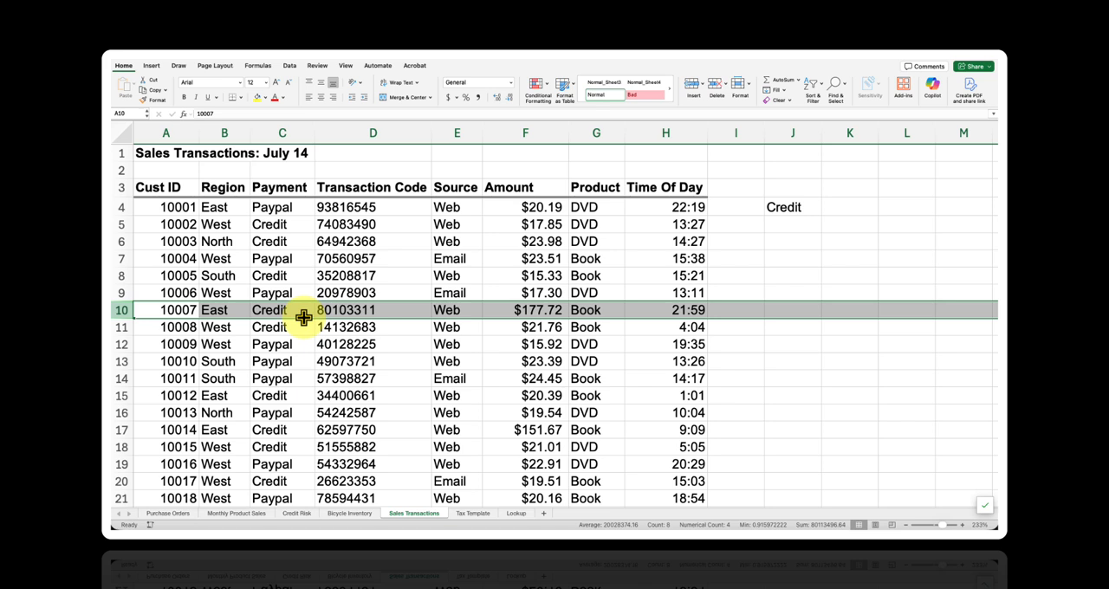
pyautogui.click(799, 213)
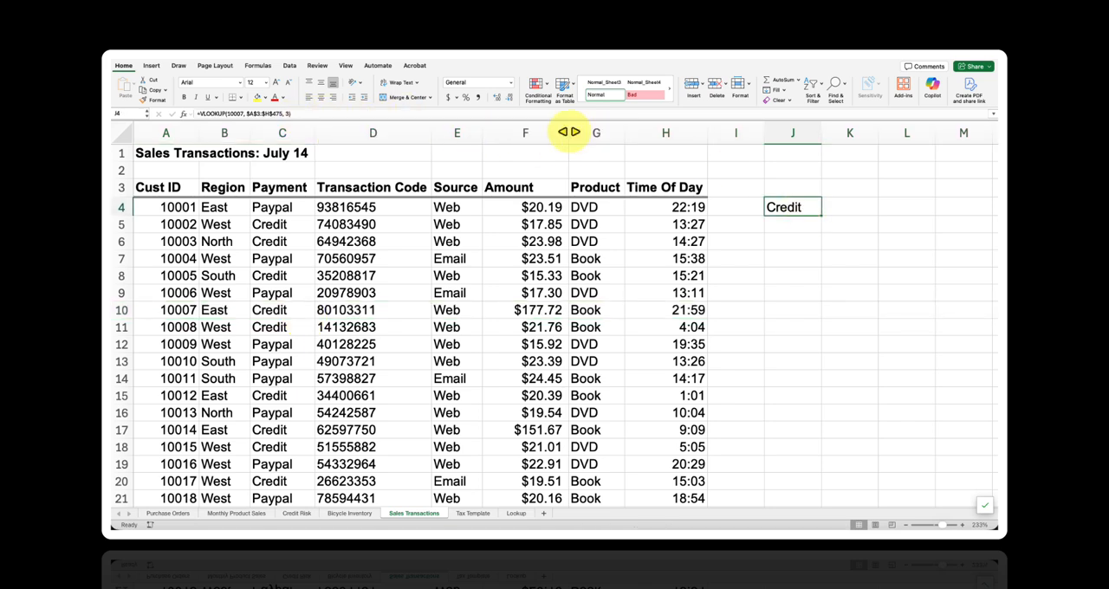
pyautogui.click(286, 114)
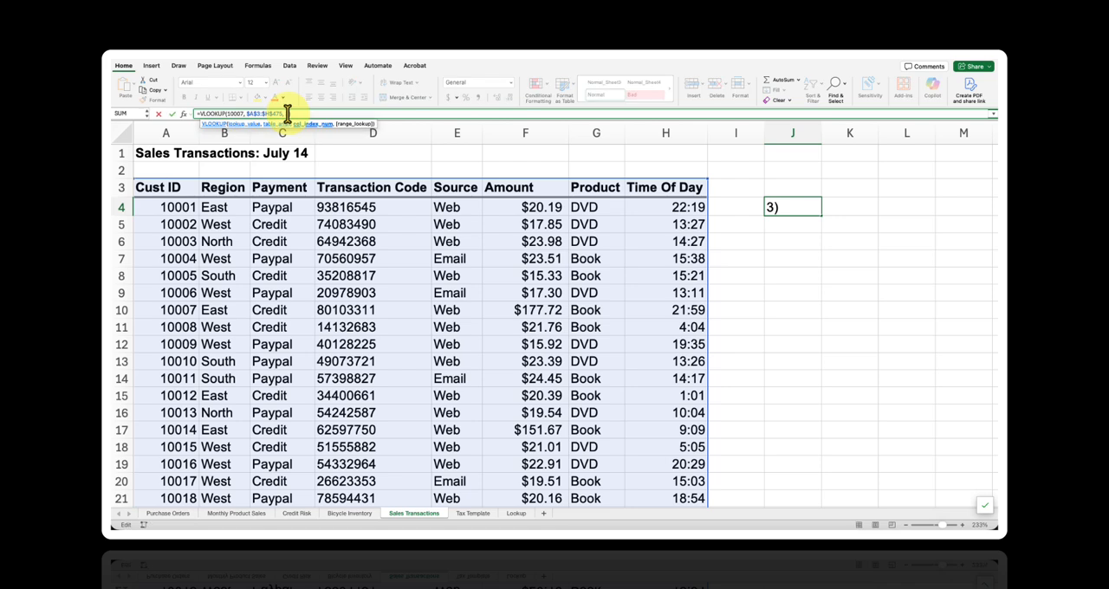
pyautogui.press('BackSpace')
pyautogui.write('4')
pyautogui.click(296, 114)
pyautogui.press('Return')
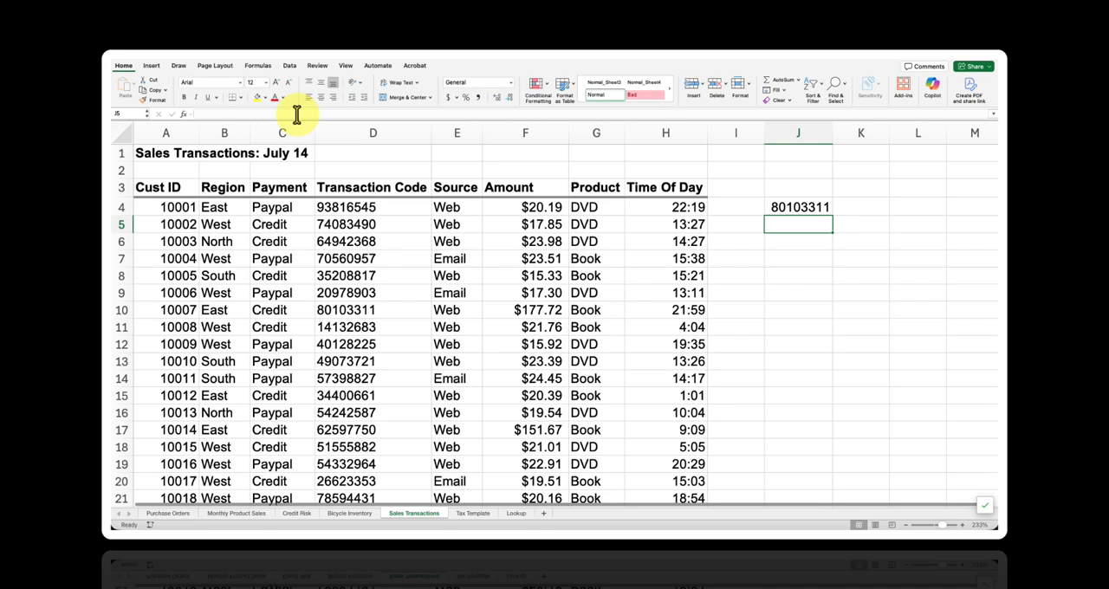
# - In J5, write an INDEX formula over the whole transactions table without headers as an absolute range, with row number 7 and column number 4
pyautogui.click(121, 310)
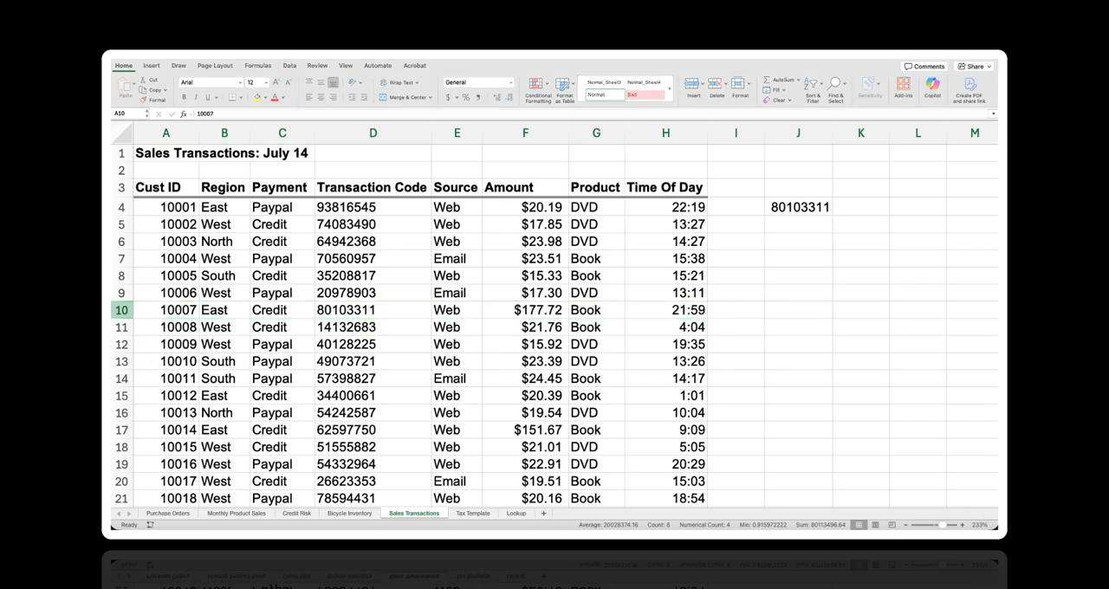
pyautogui.click(805, 223)
pyautogui.write('=')
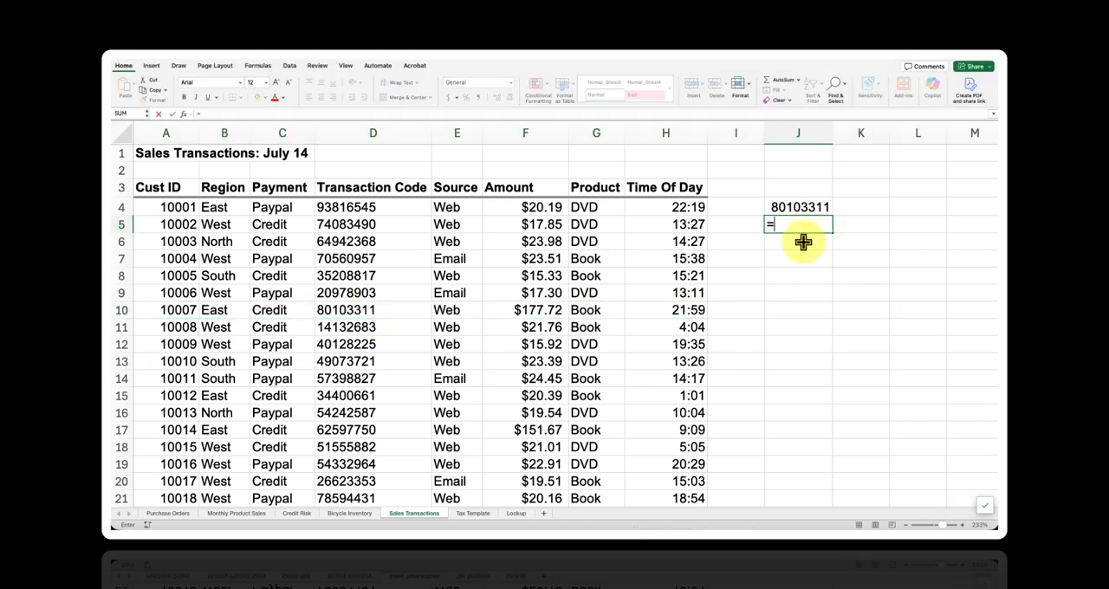
pyautogui.write('INDEX(')
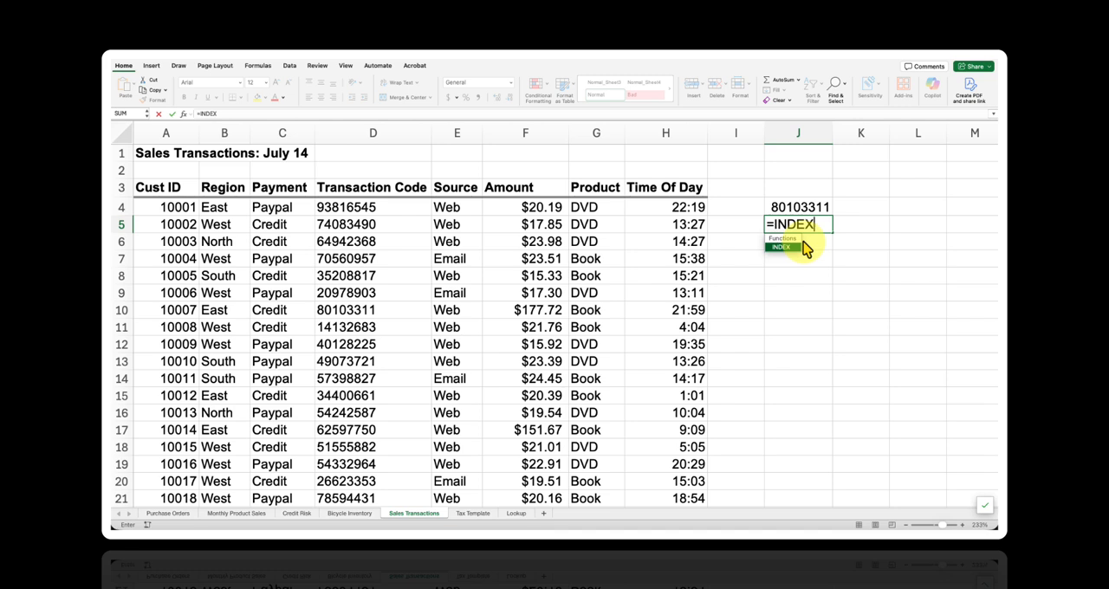
pyautogui.click(656, 208)
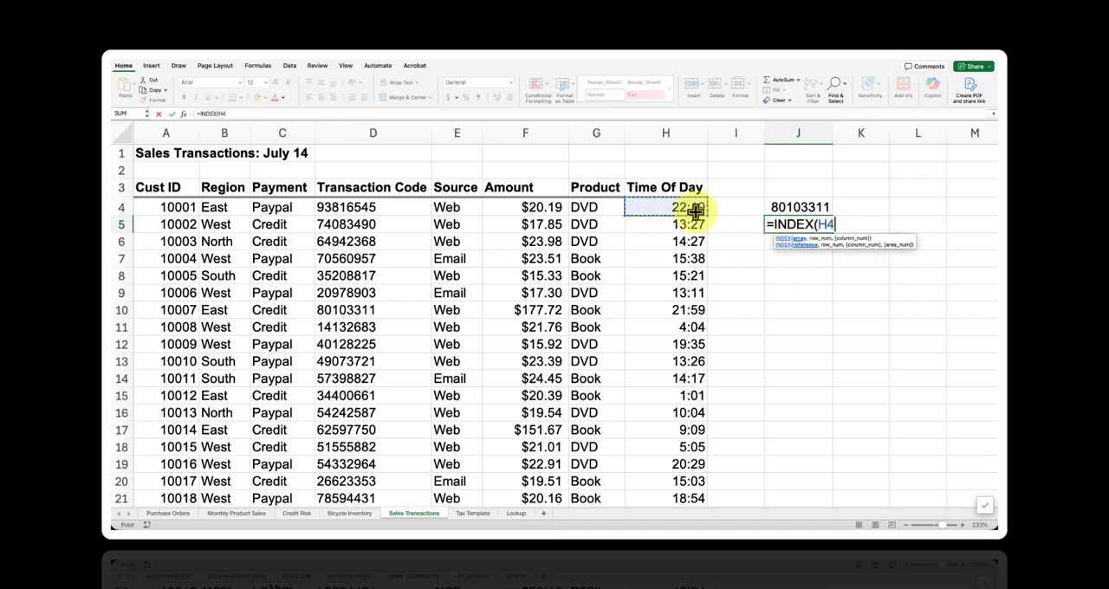
pyautogui.hotkey('ctrl', 'shift', 'Left')
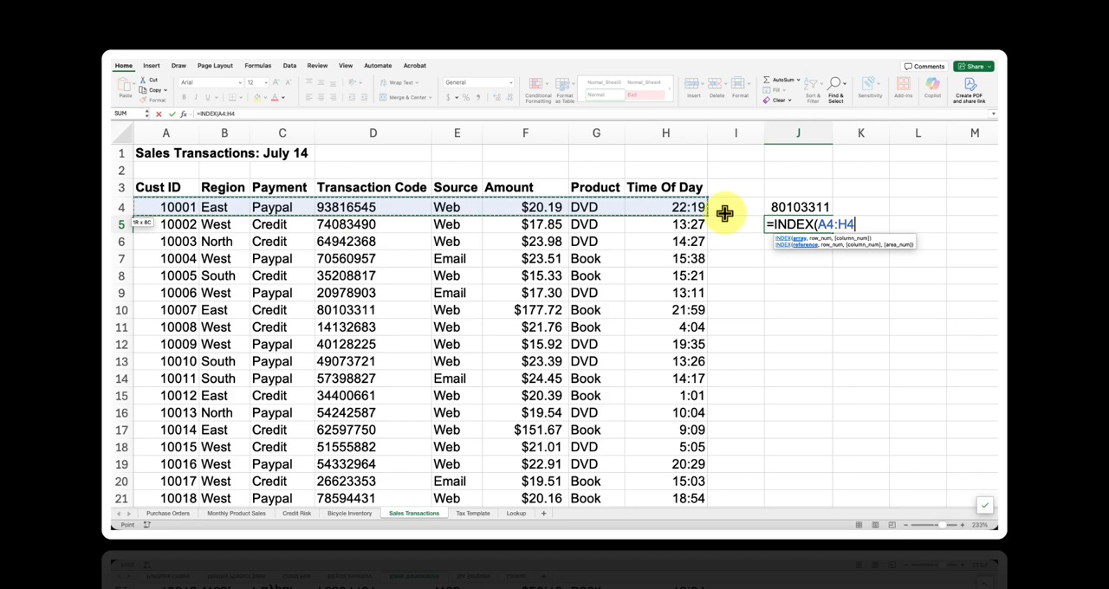
pyautogui.hotkey('ctrl', 'shift', 'Down')
pyautogui.press('F4')
pyautogui.write(',7,4)')
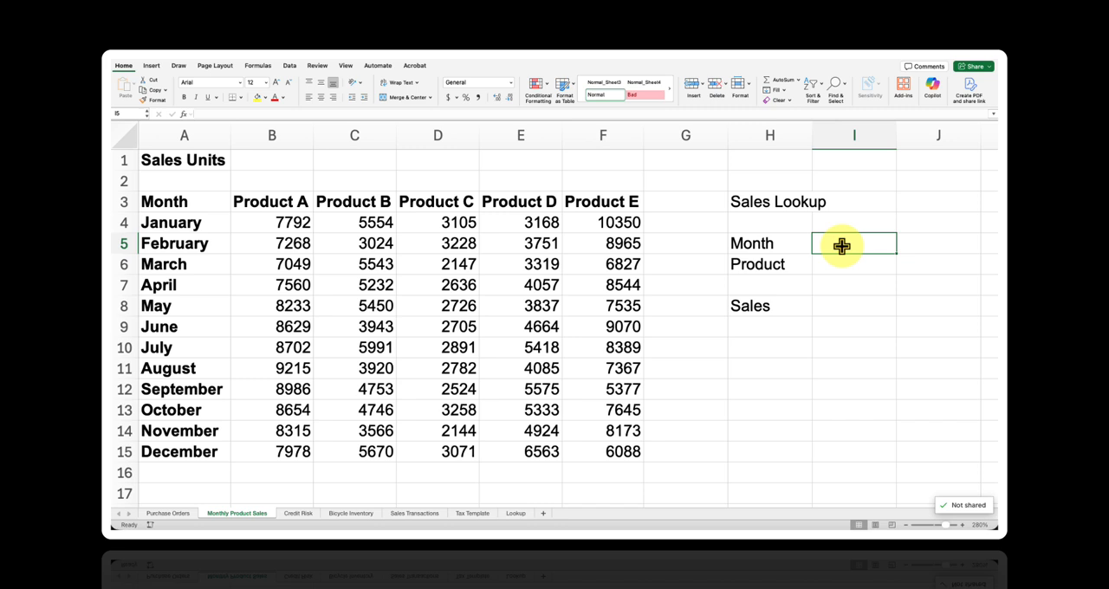
# - In the Sales Lookup area of the Monthly Product Sales sheet, enter April as the month and Product E as the product
pyautogui.write('April')
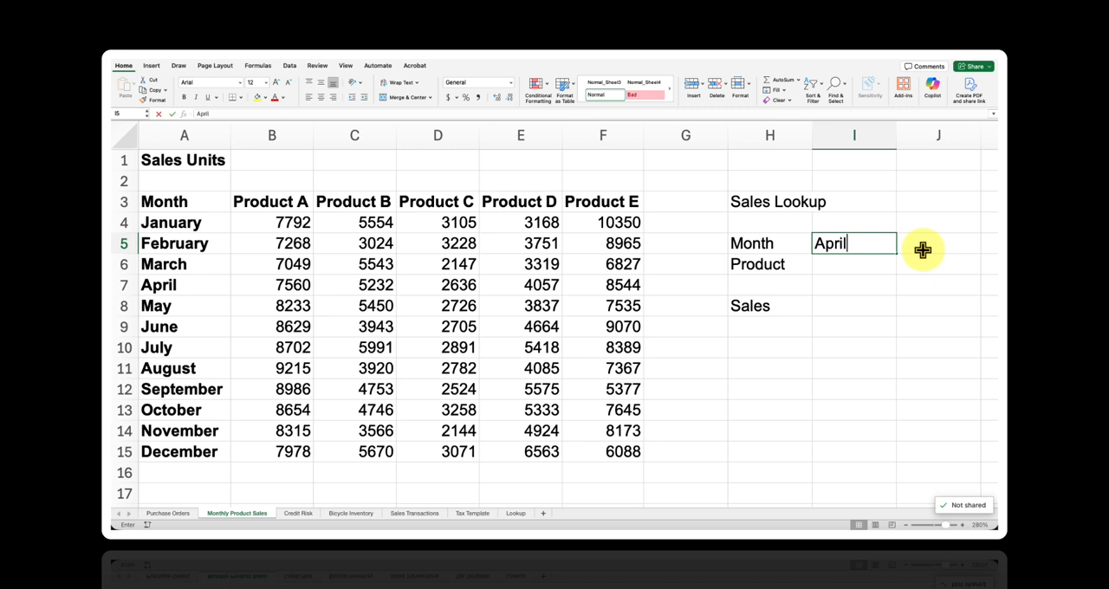
pyautogui.press('Return')
pyautogui.write('Produ')
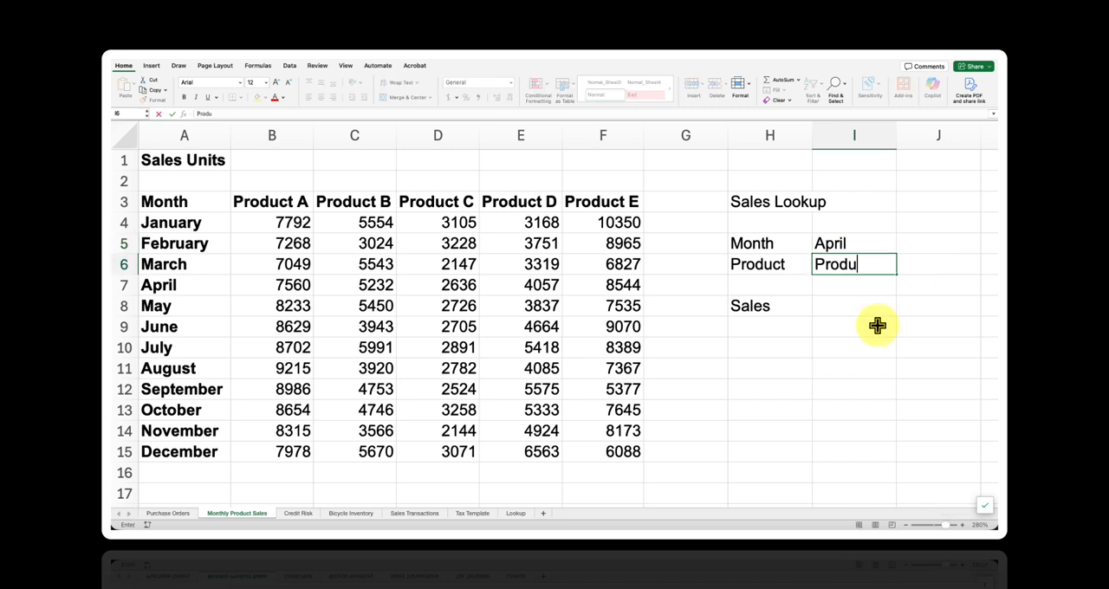
pyautogui.write('ct E')
pyautogui.press('Return')
pyautogui.press('Return')
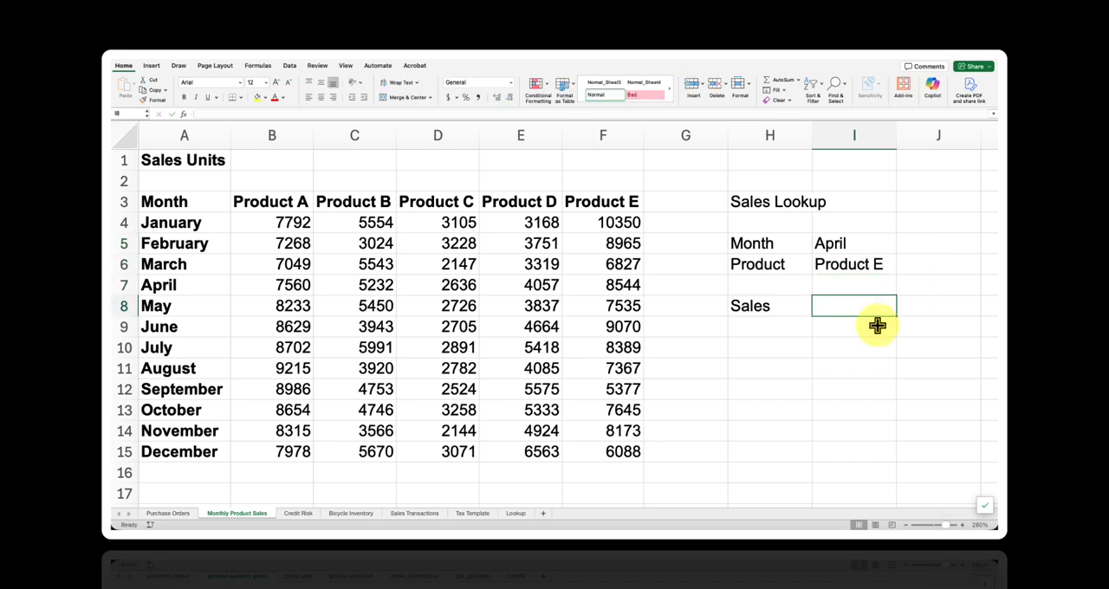
# - Begin a VLOOKUP formula in the Sales cell I8 with I5 as the lookup value and A4:F15 as the table array
pyautogui.write('=VLOOKUP')
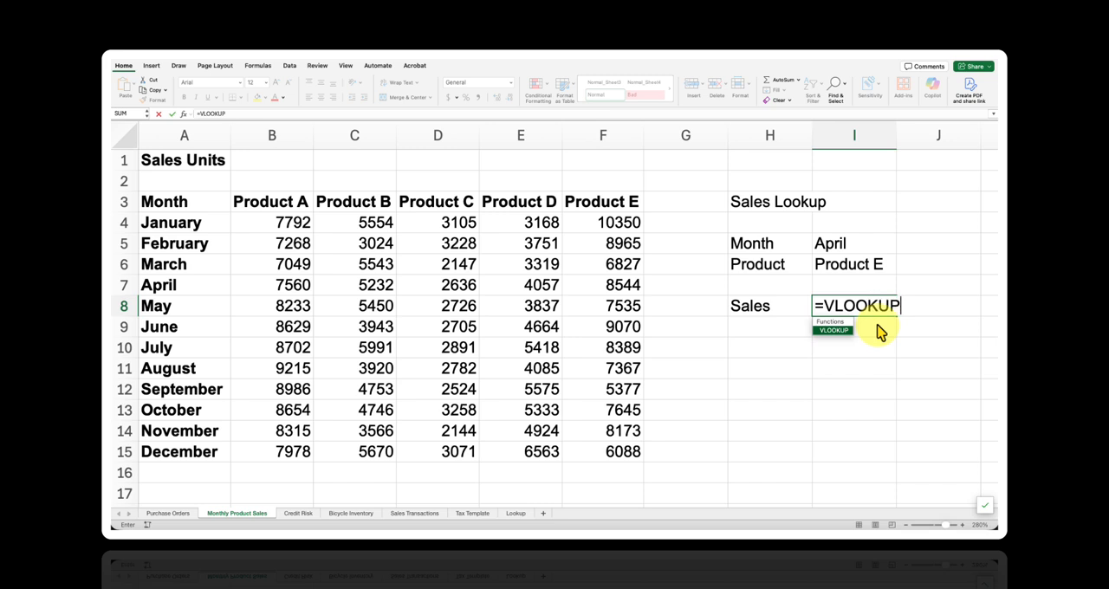
pyautogui.write('(')
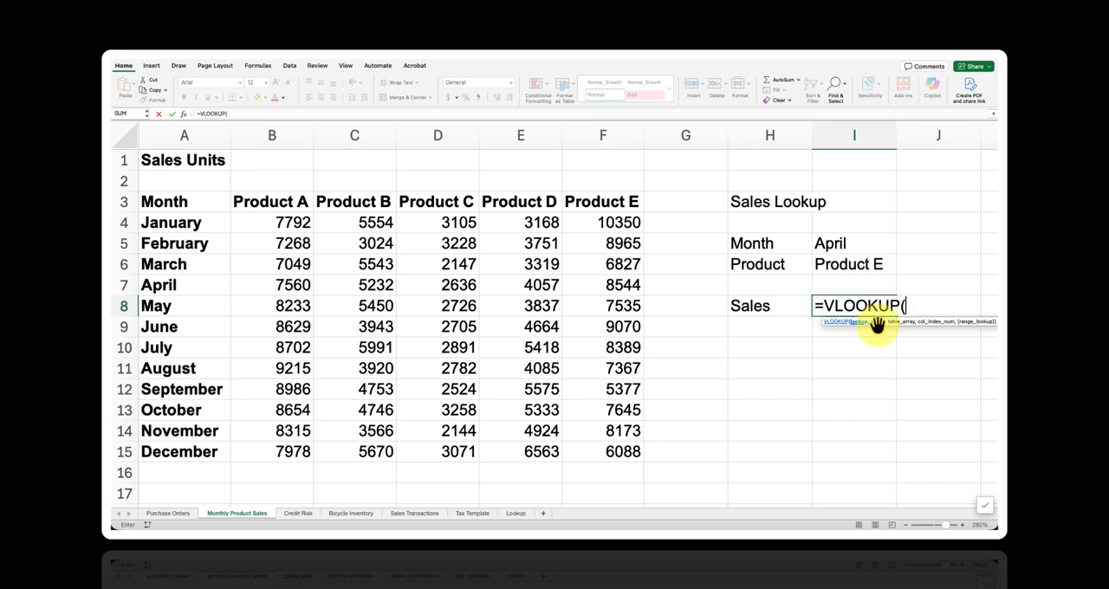
pyautogui.click(878, 252)
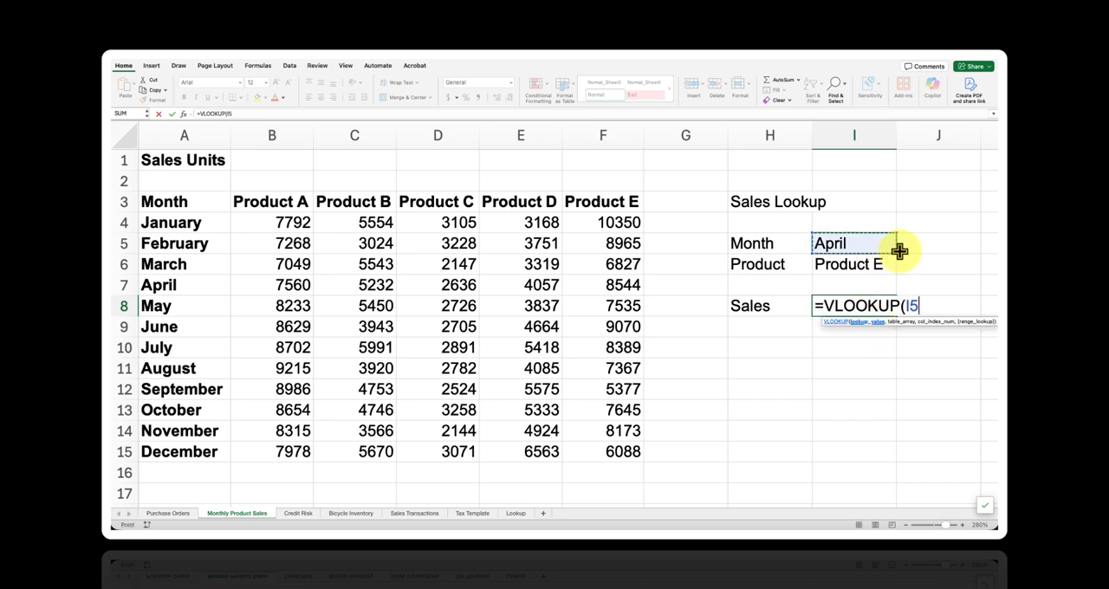
pyautogui.write(',')
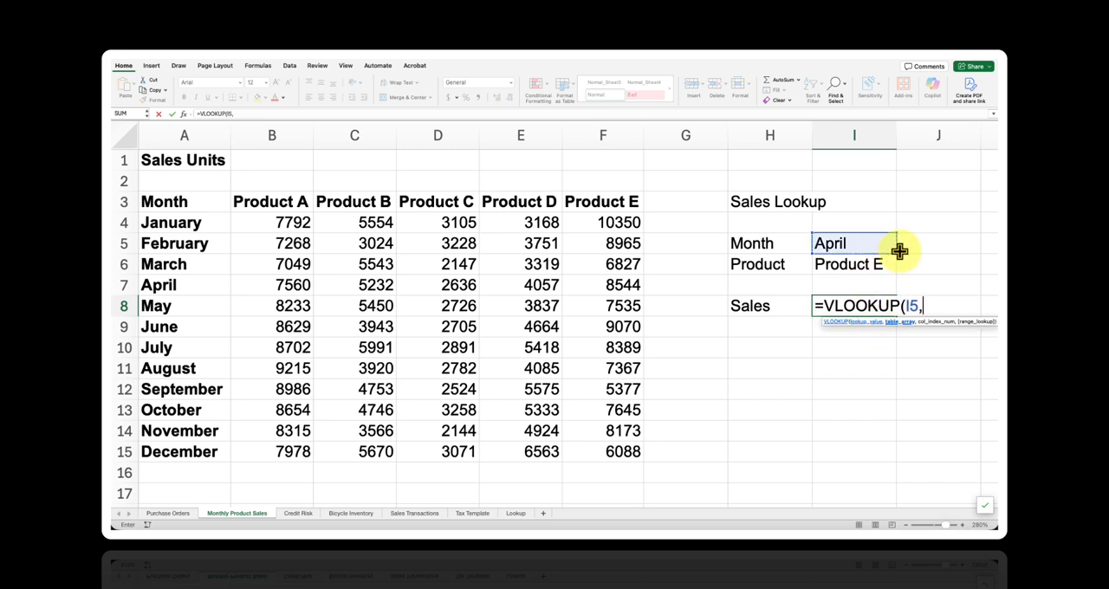
pyautogui.click(631, 224)
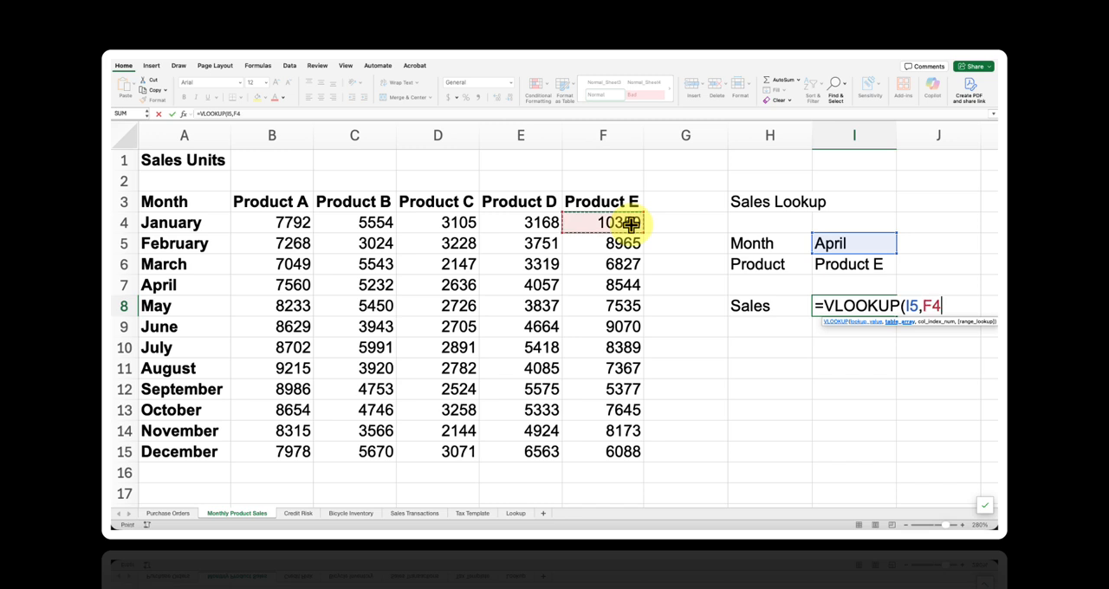
pyautogui.hotkey('ctrl', 'shift', 'Left')
pyautogui.hotkey('ctrl', 'shift', 'Down')
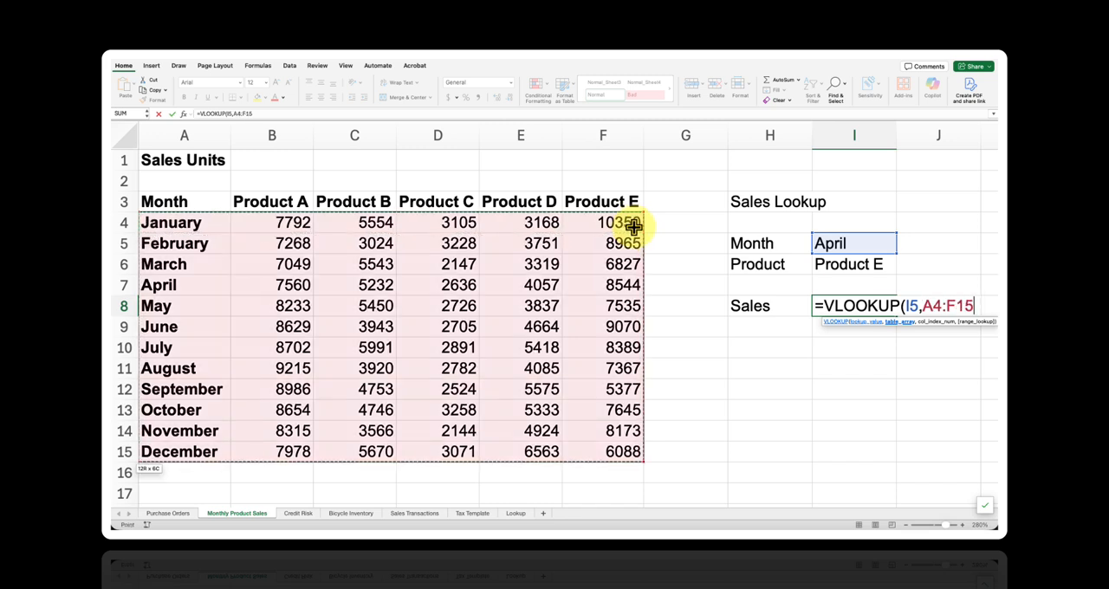
# - For the VLOOKUP's column index, start an IF function that returns 2 when I6 equals "Product A"
pyautogui.write(',IF(')
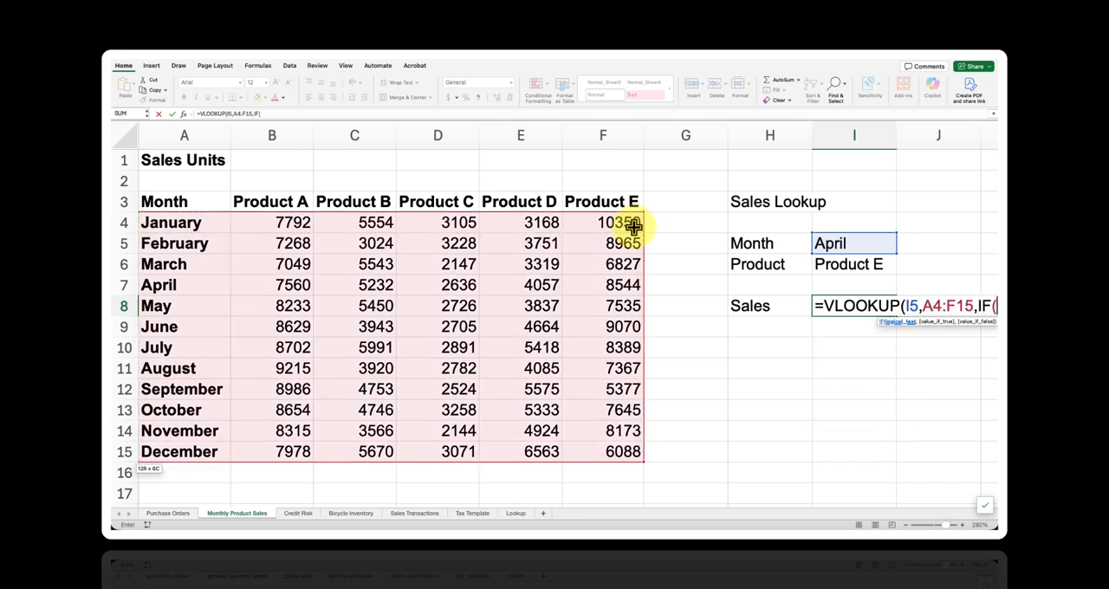
pyautogui.click(856, 265)
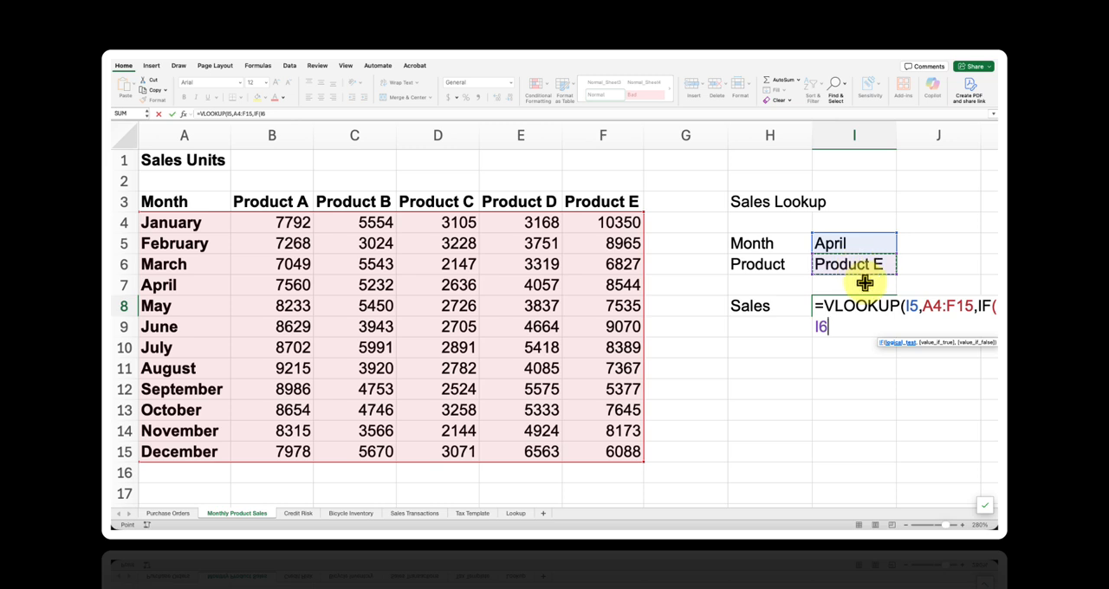
pyautogui.write('=')
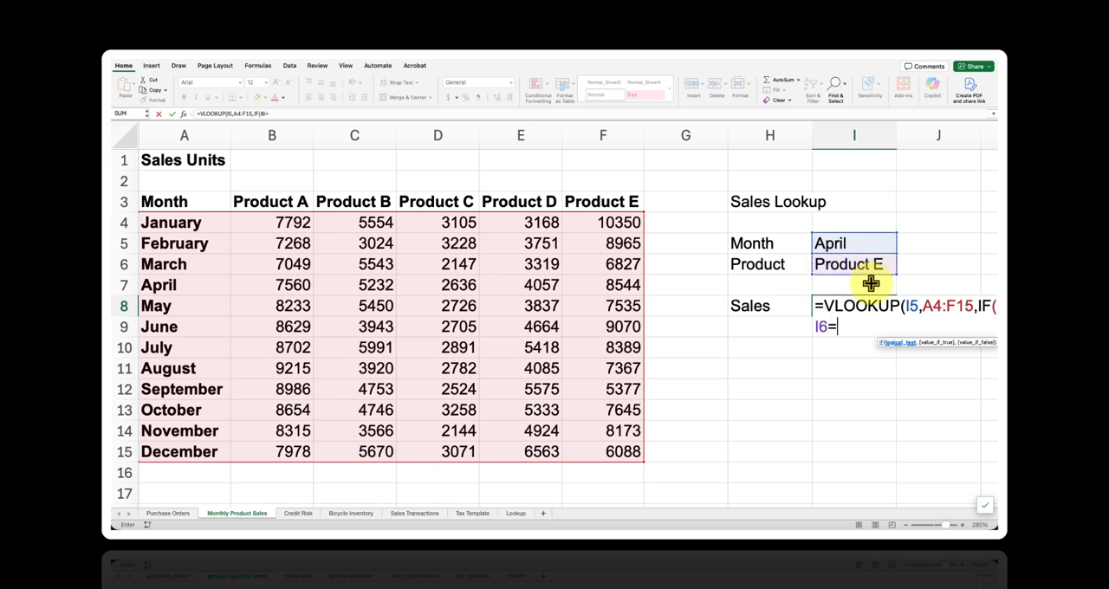
pyautogui.write('"Product A"')
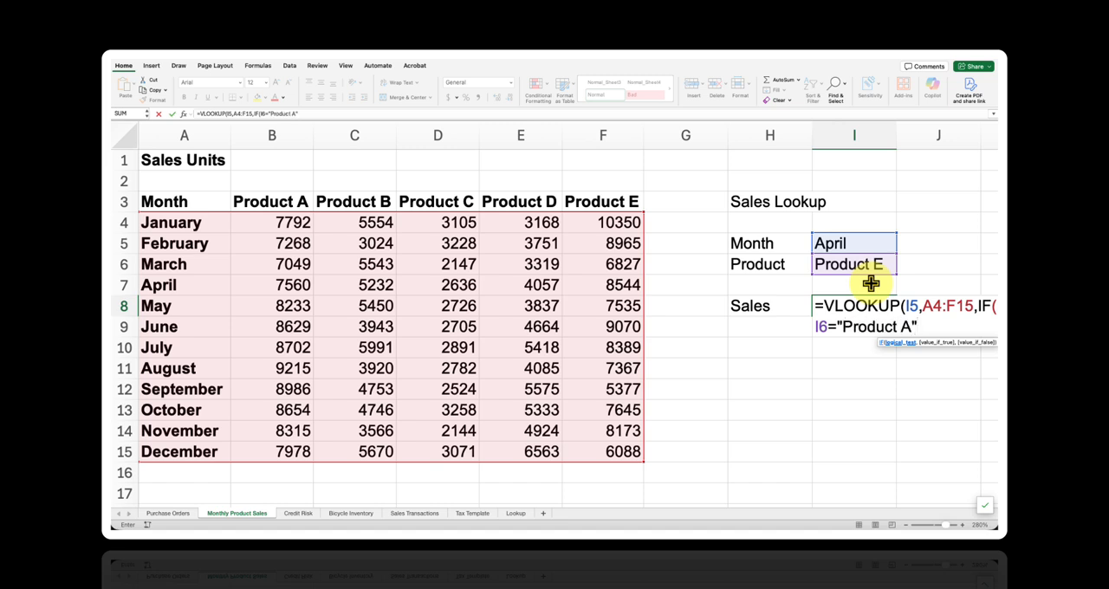
pyautogui.write(', 2')
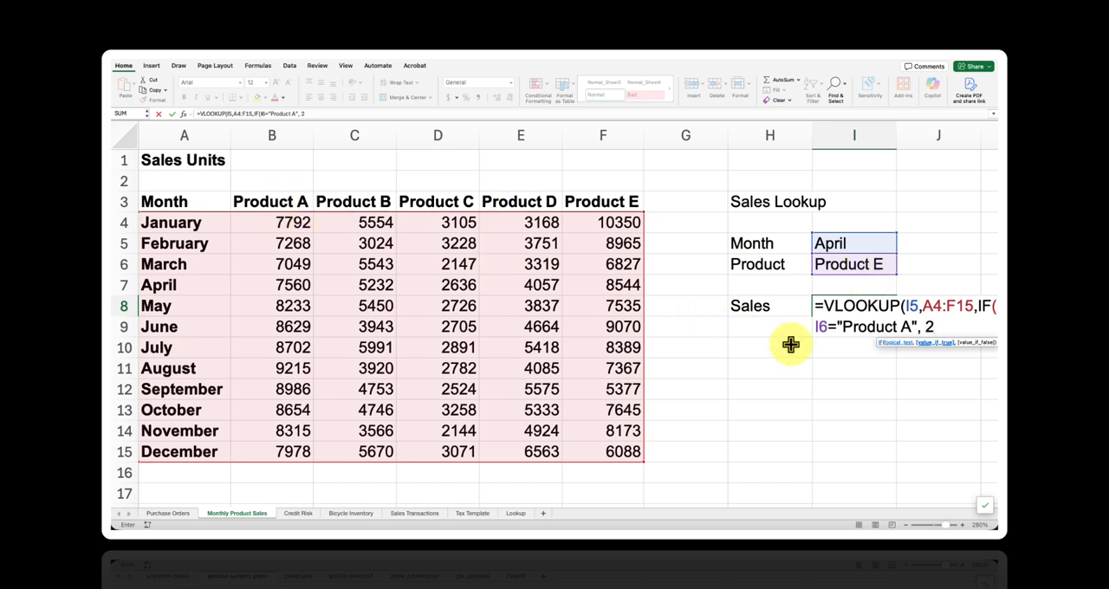
pyautogui.write(', IF(')
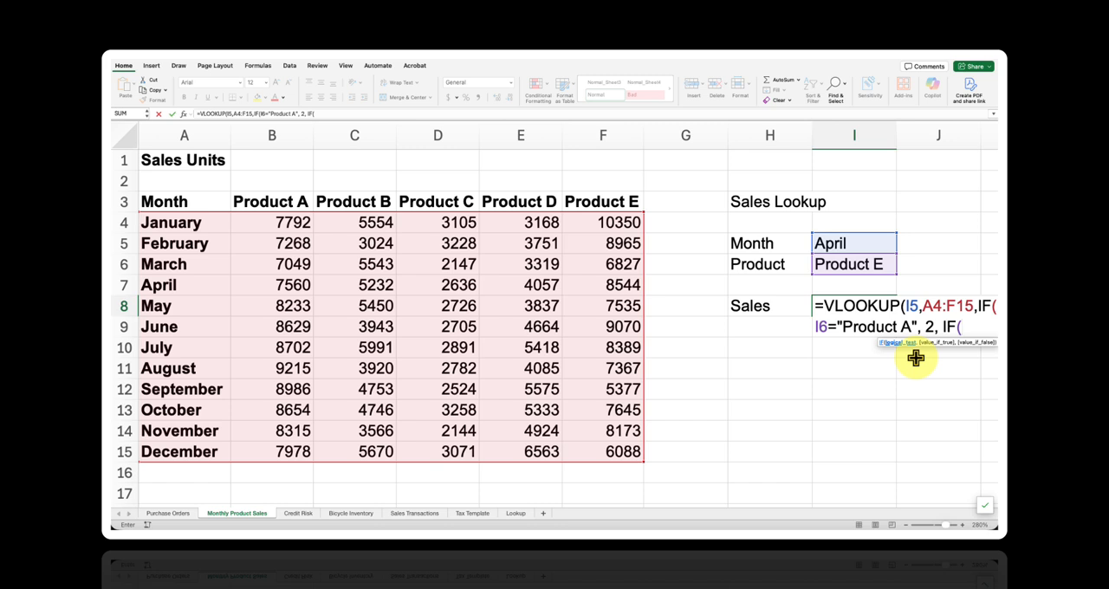
pyautogui.write('I6=')
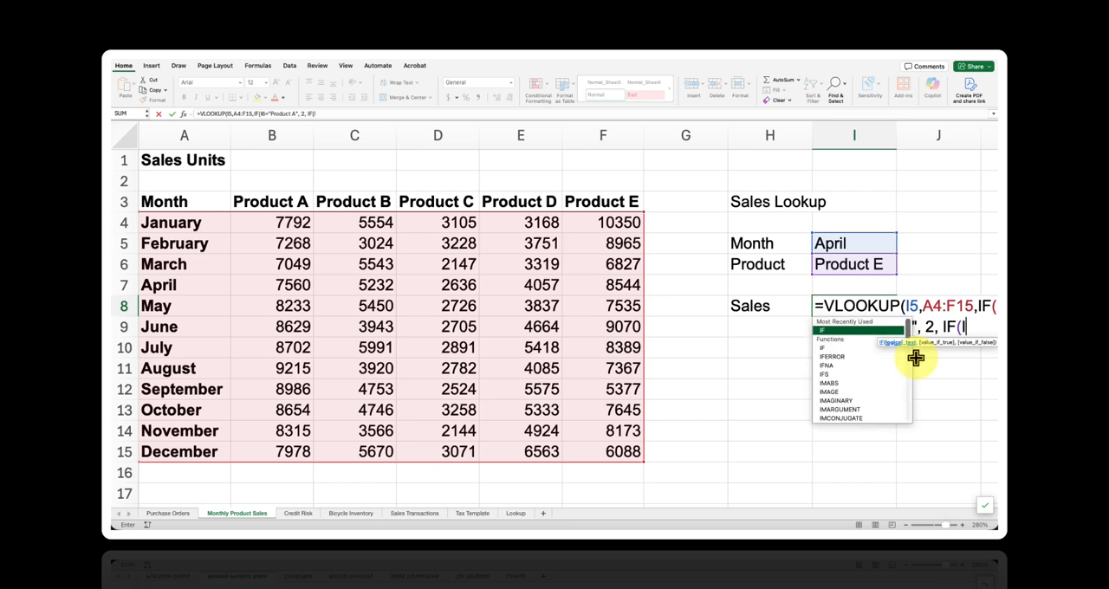
pyautogui.write('"Pr')
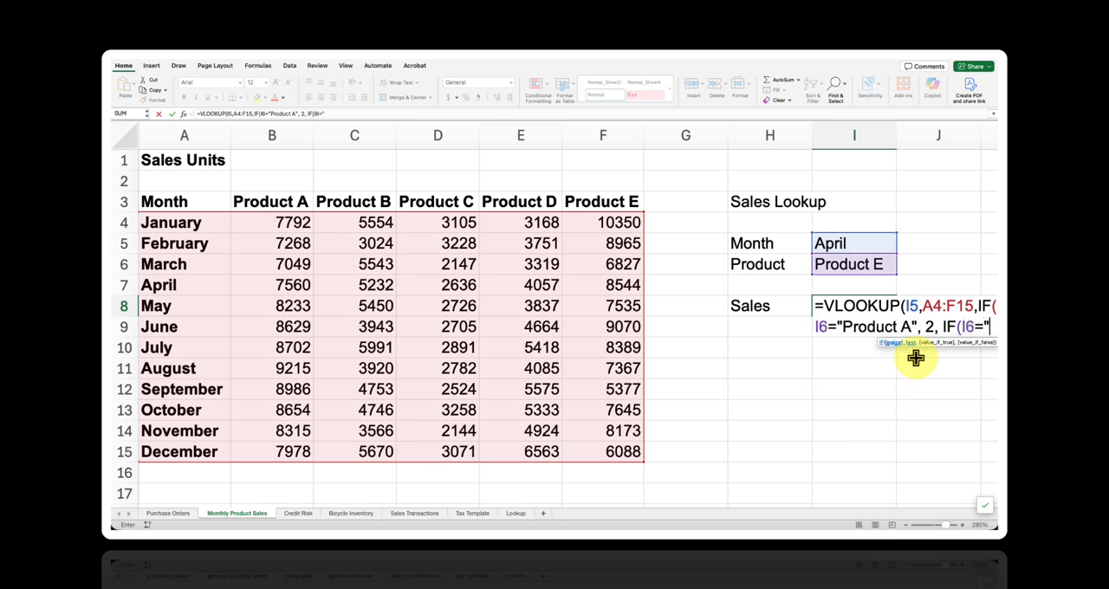
pyautogui.write('odcu')
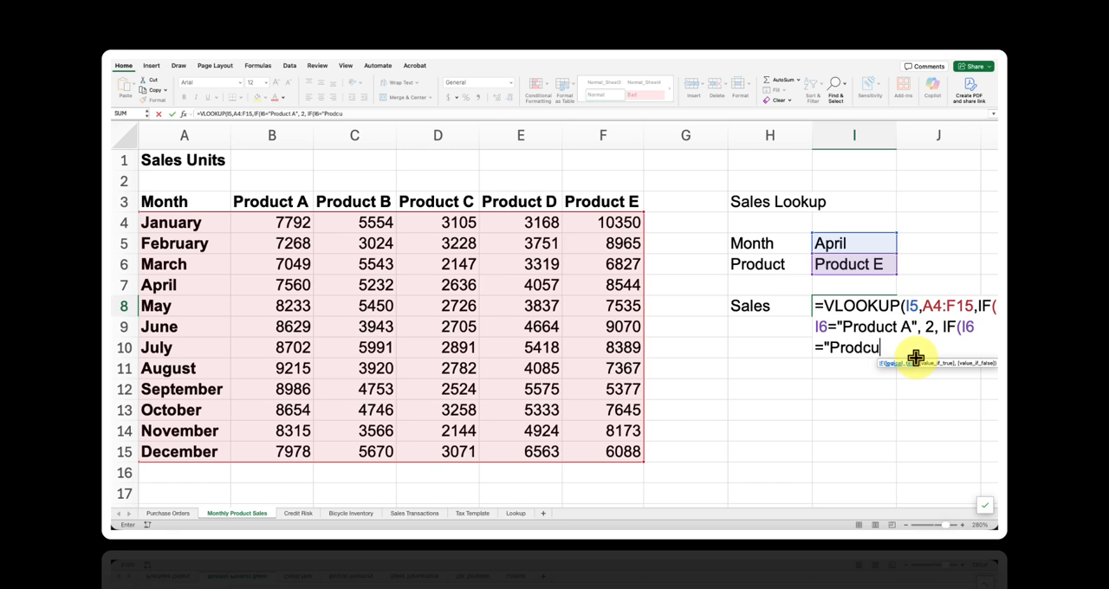
# - As the value if false, nest a second IF that returns 3 when I6 equals "Product B"
pyautogui.press('BackSpace')
pyautogui.press('BackSpace')
pyautogui.write('uct B", ')
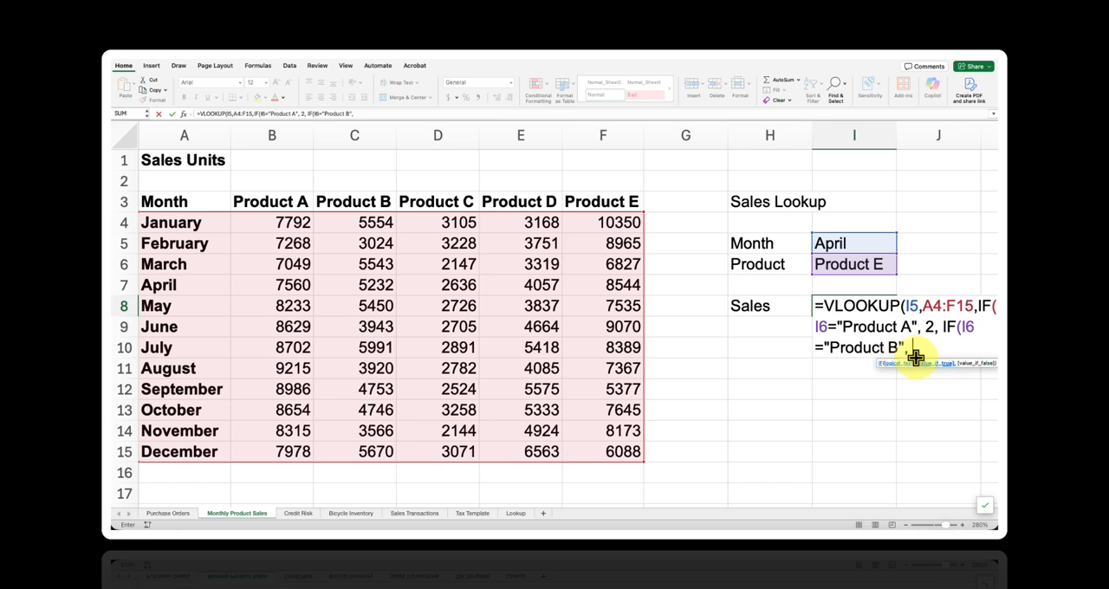
pyautogui.write('3, IF')
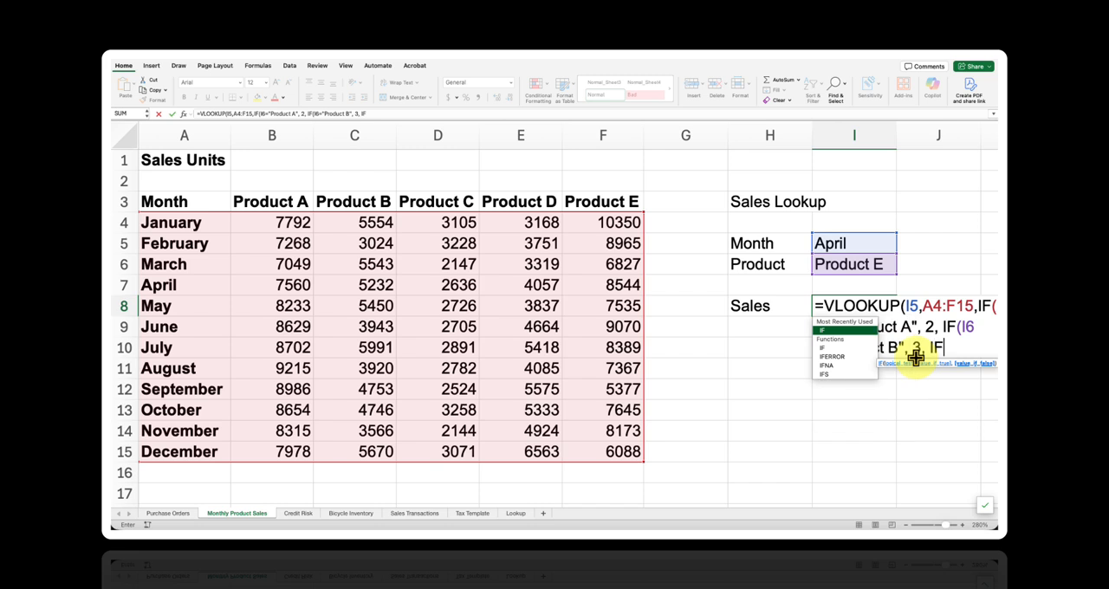
pyautogui.write('(')
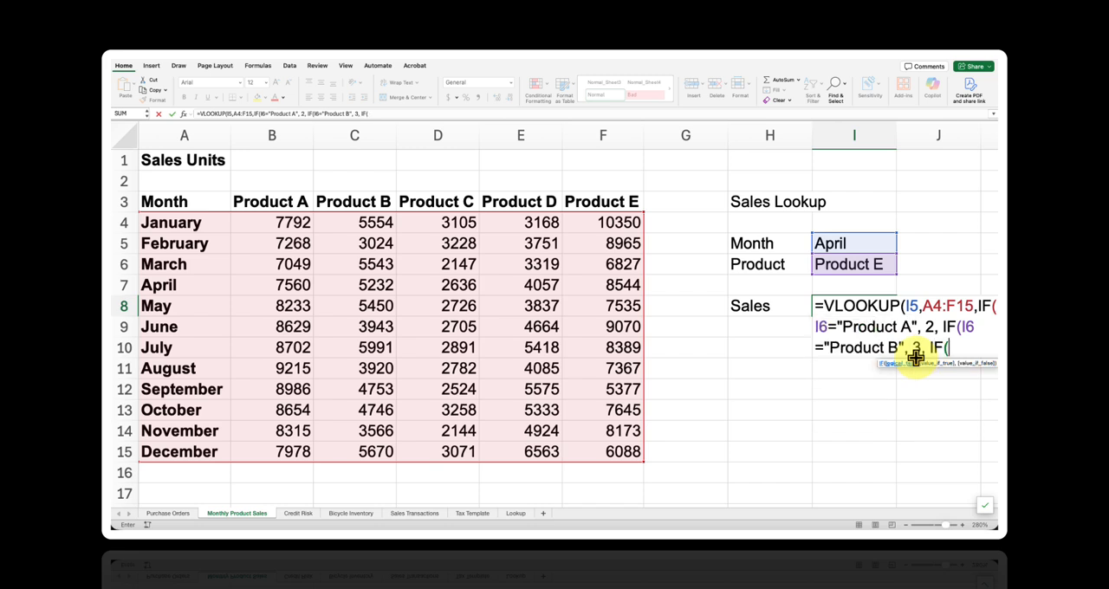
pyautogui.write('I6')
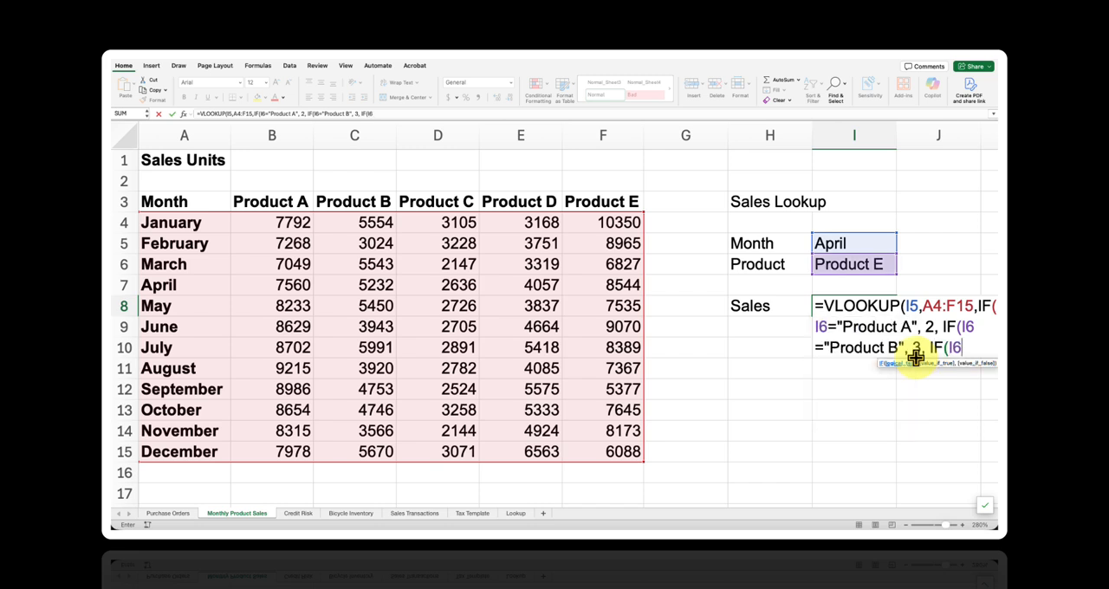
pyautogui.write('="Produc')
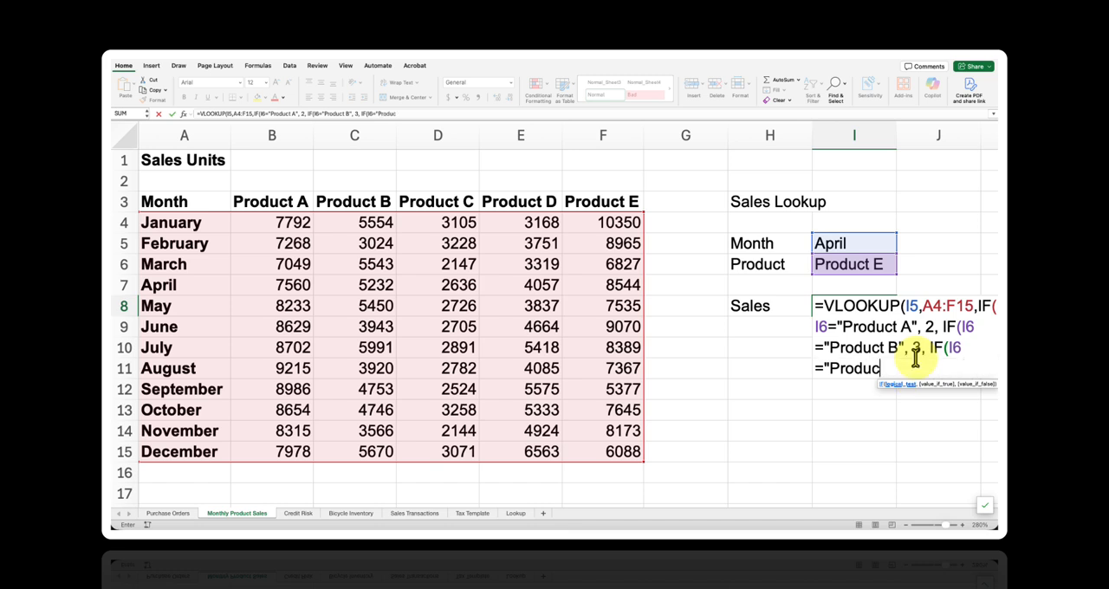
pyautogui.write('t C')
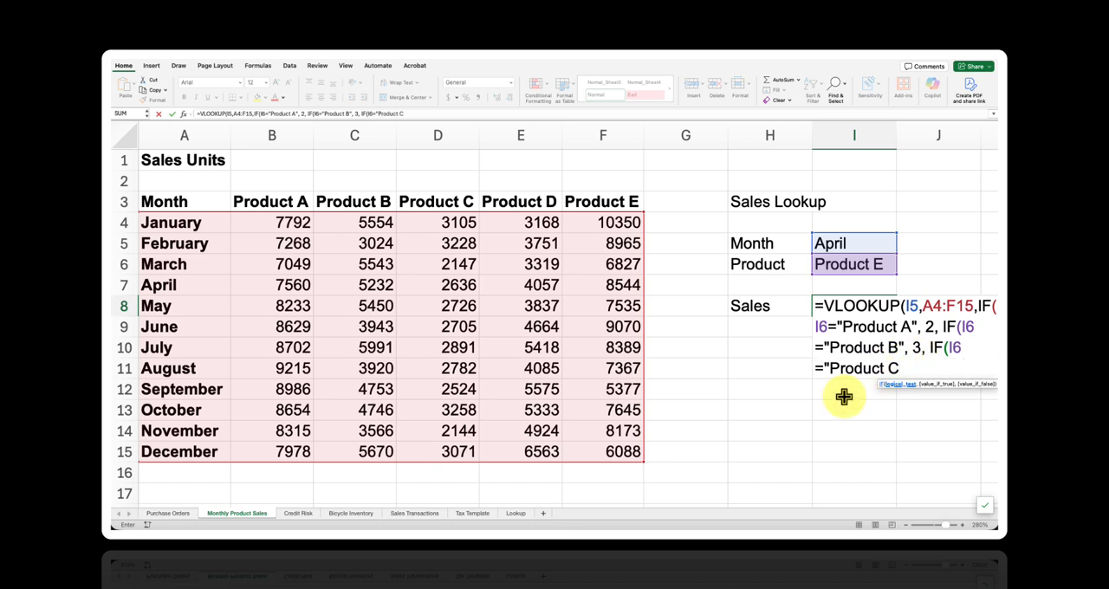
# - Nest a third IF in the column index argument that returns 4 when I6 equals "Product C"
pyautogui.write('",')
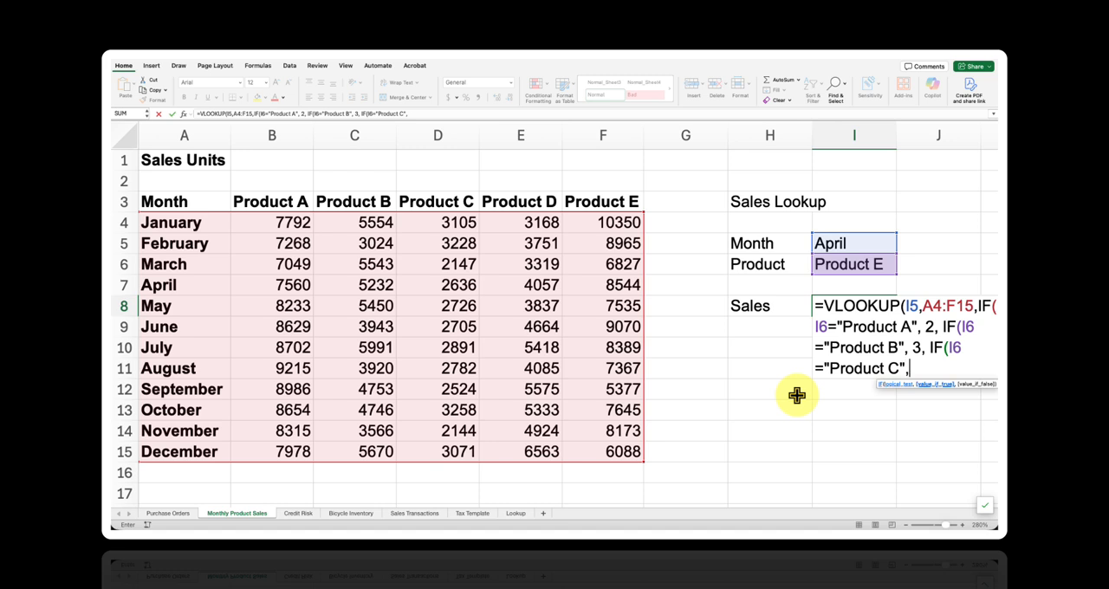
pyautogui.write('4, IF')
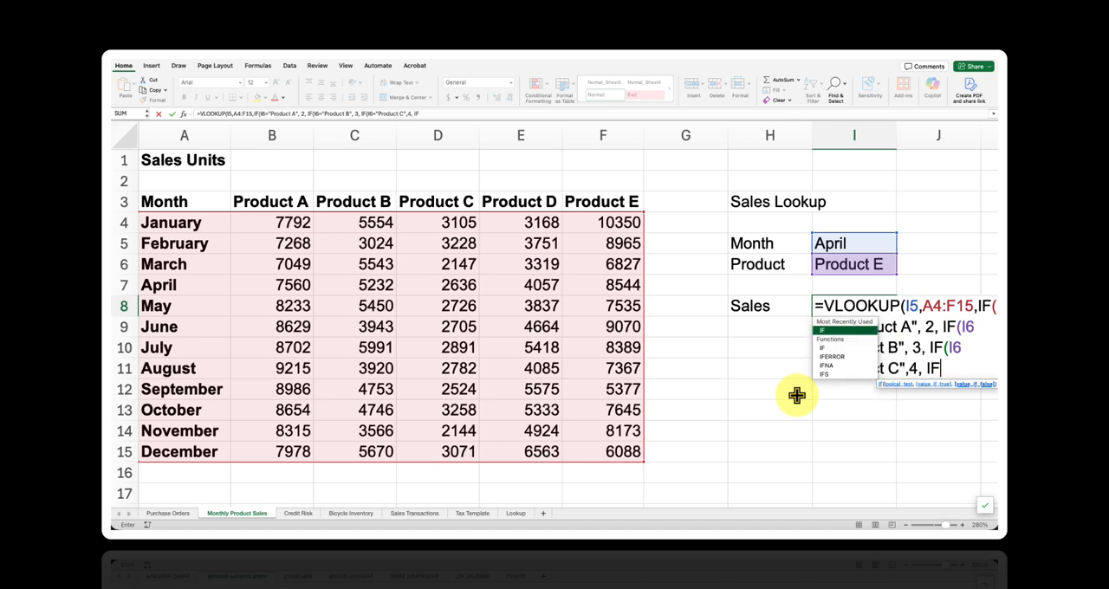
pyautogui.write('(I6')
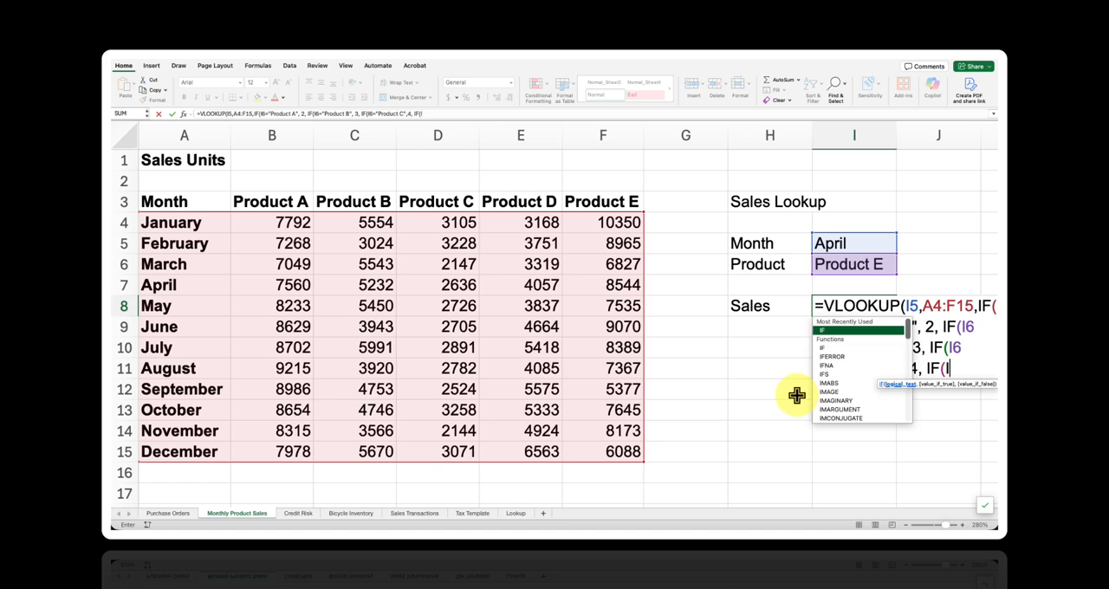
pyautogui.write('="Prodc')
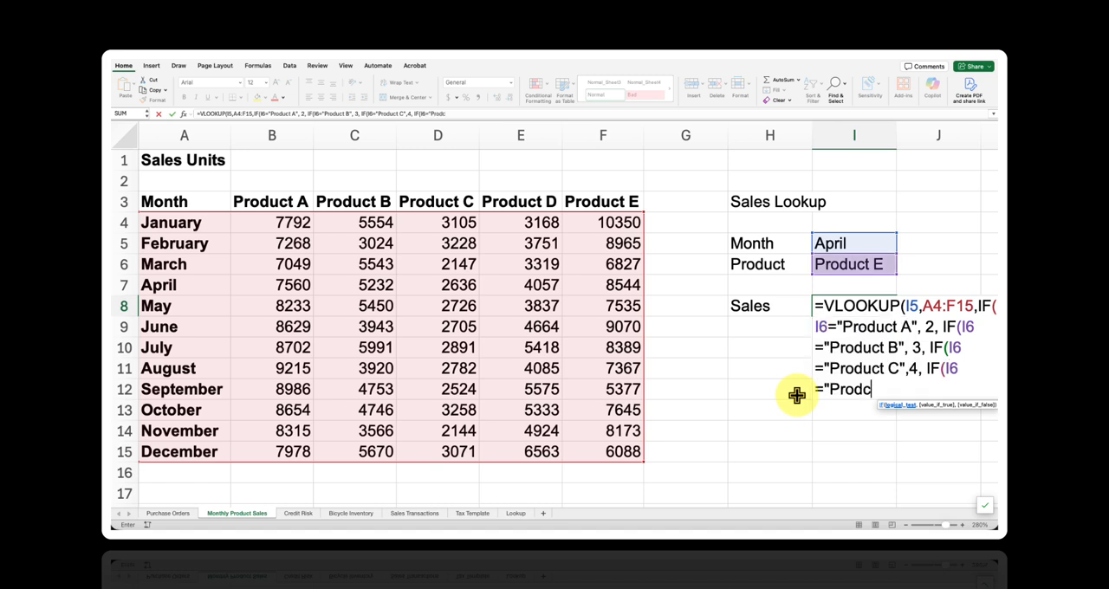
# - As its value if false, nest a fourth IF that returns 5 when I6 equals "Product D"
pyautogui.press('BackSpace')
pyautogui.write('uct D",')
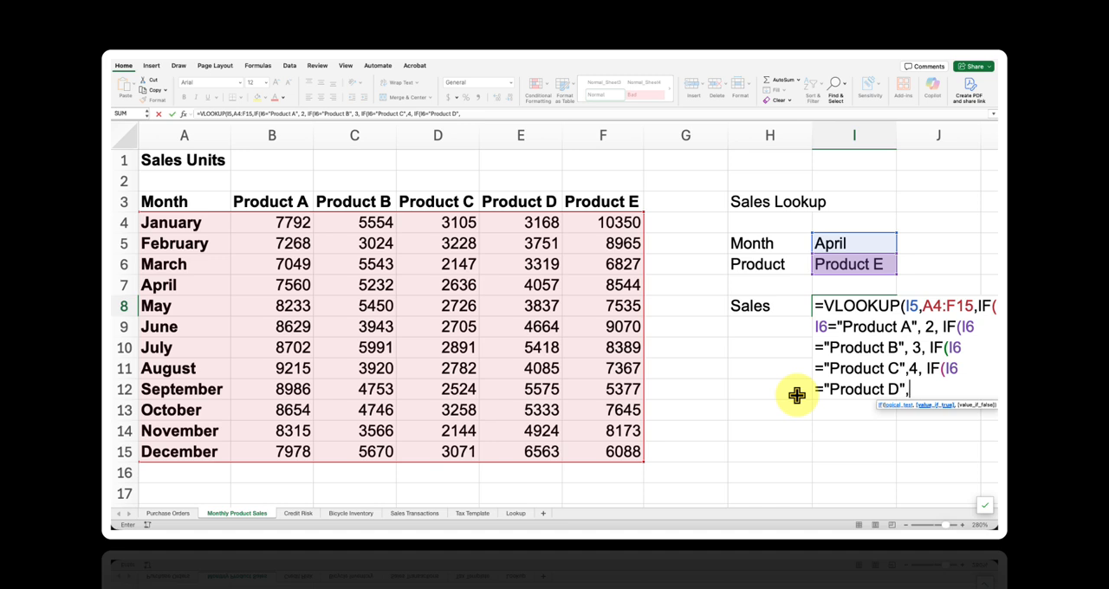
pyautogui.write(' 5, IF')
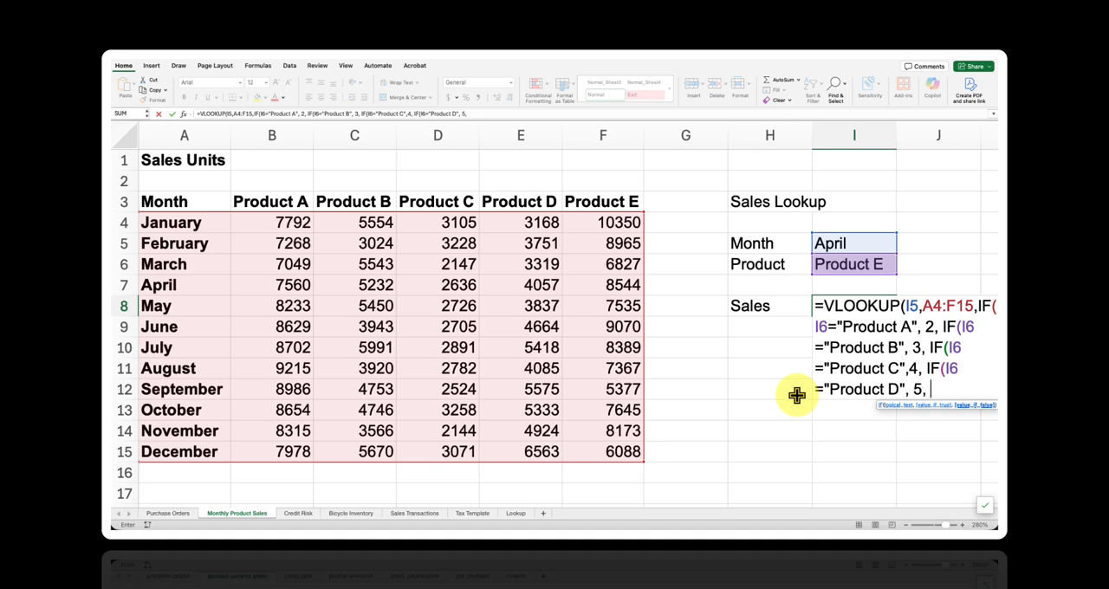
pyautogui.write('(')
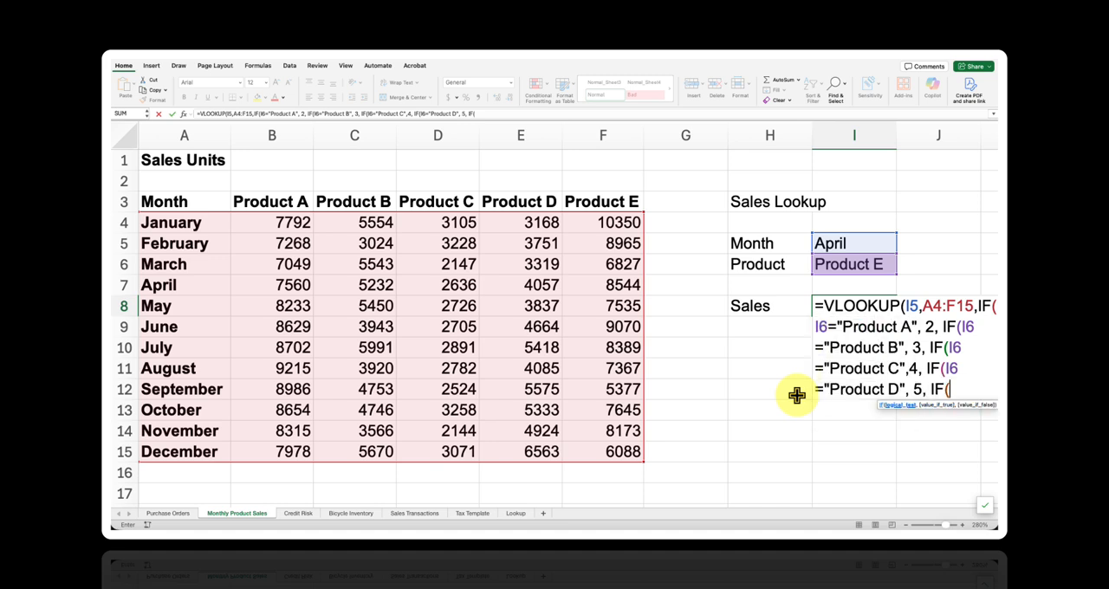
pyautogui.write('I6')
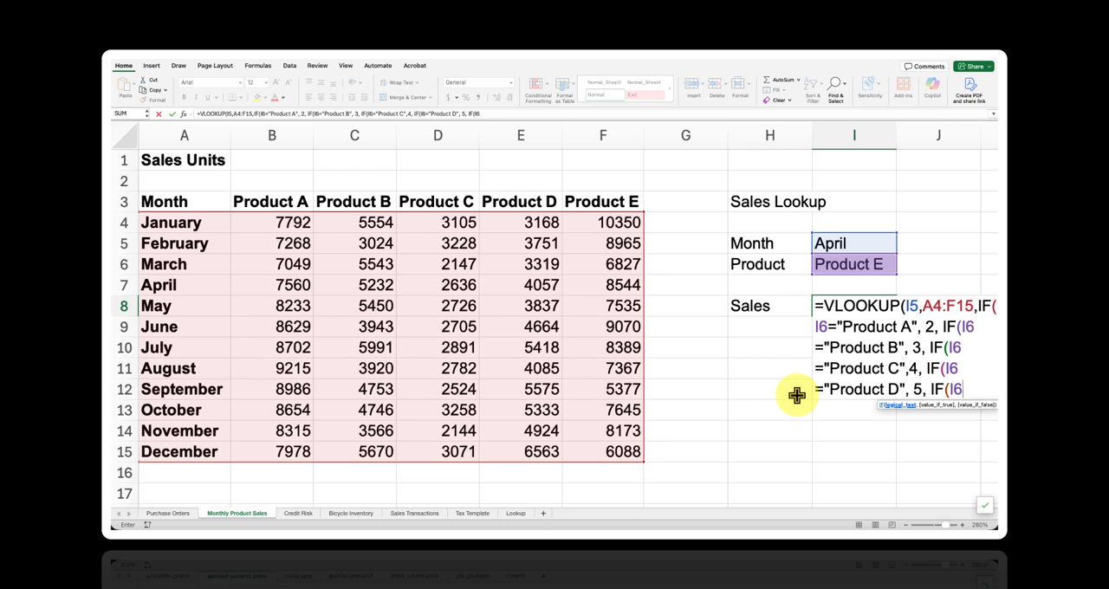
pyautogui.write('="Product E')
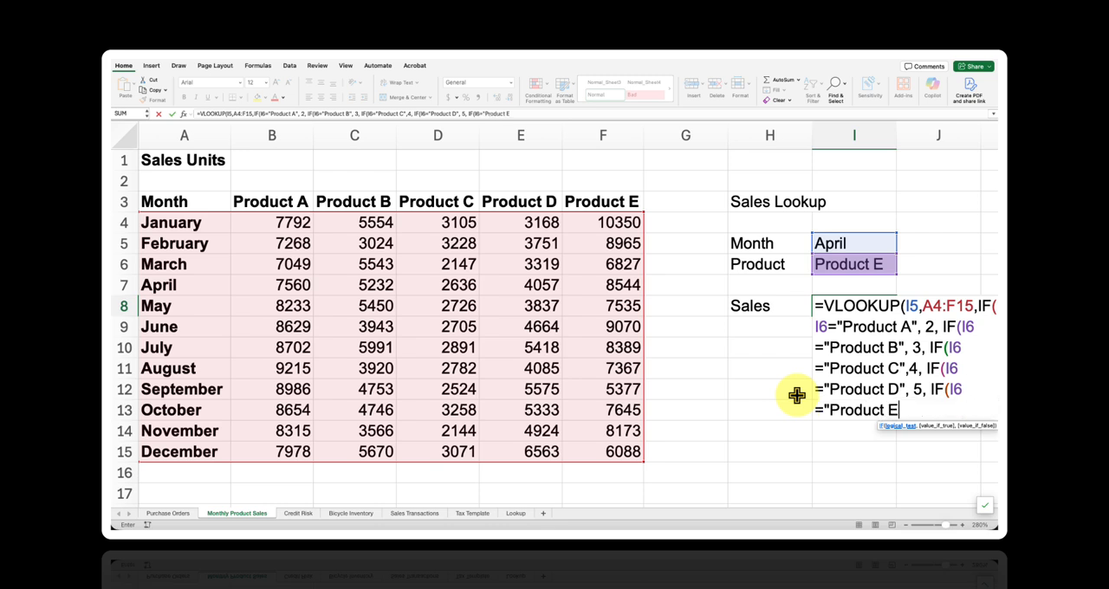
pyautogui.write('", 6')
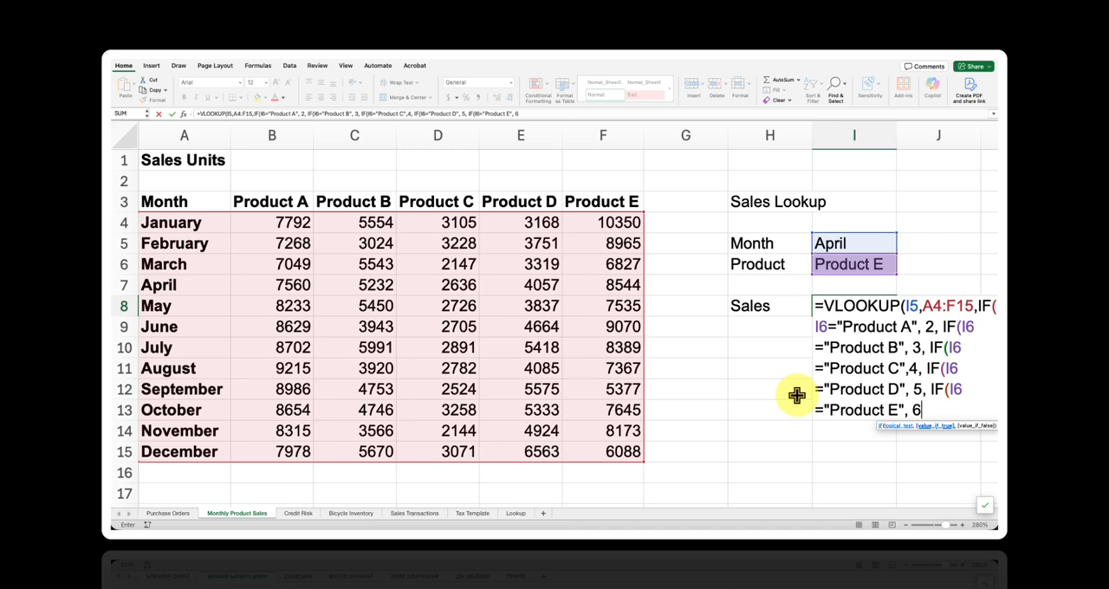
pyautogui.write(')))')
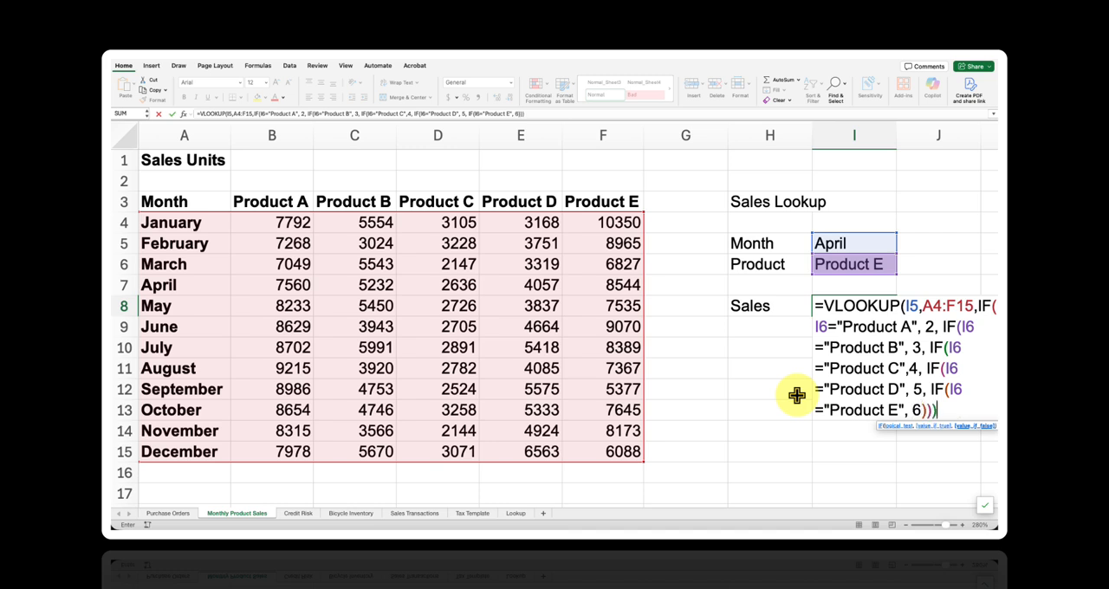
pyautogui.write('))')
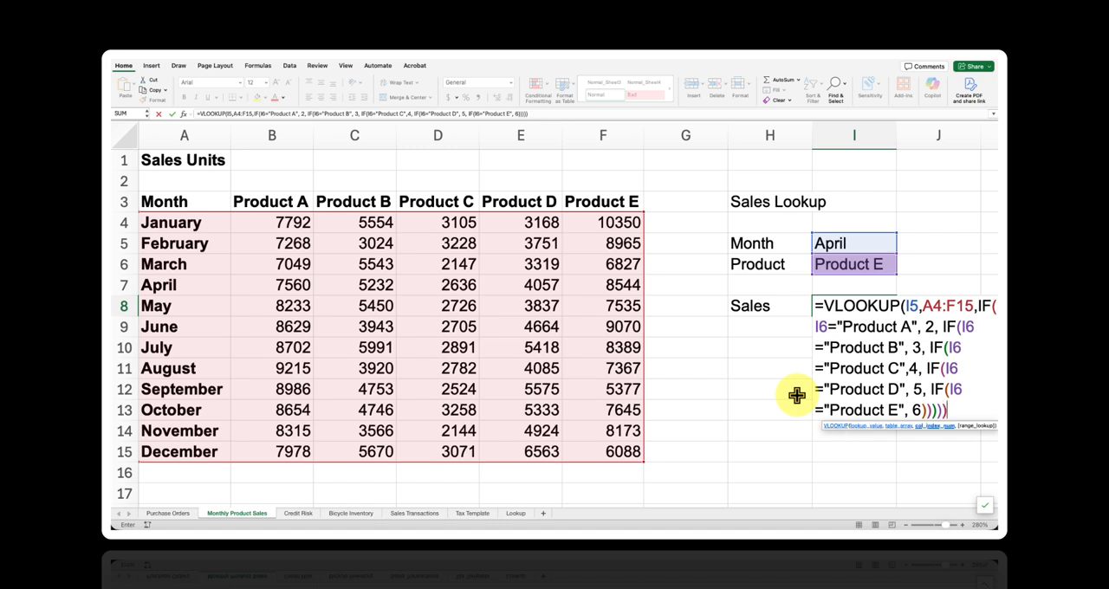
pyautogui.write(',FAL')
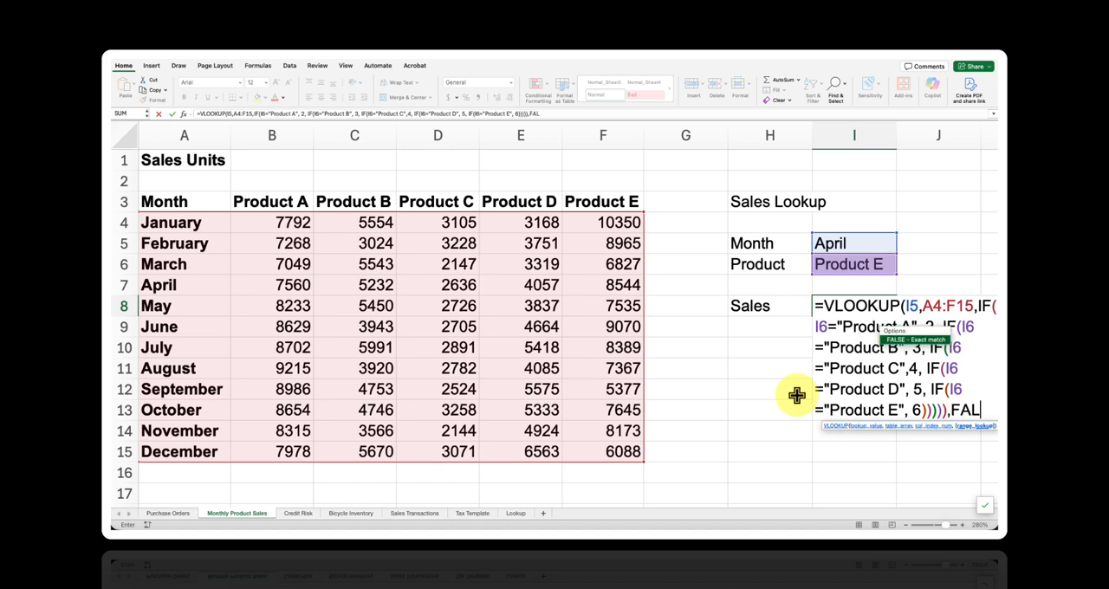
pyautogui.write('SW')
# - Complete the VLOOKUP with FALSE for an exact match, and check its result against the April figure for Product E in the table
pyautogui.press('BackSpace')
pyautogui.write('E')
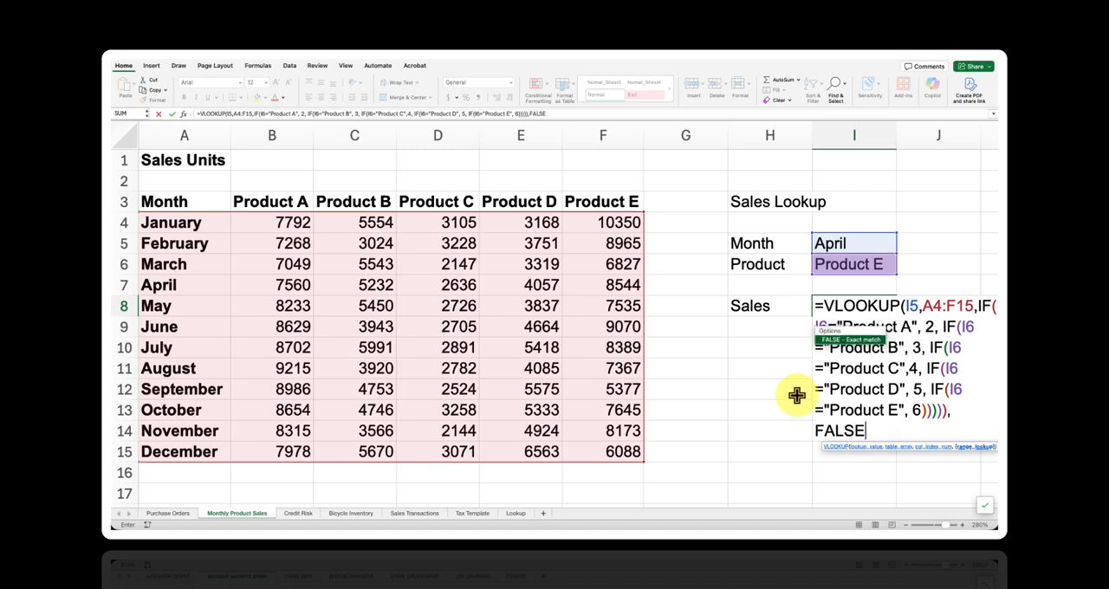
pyautogui.write(')')
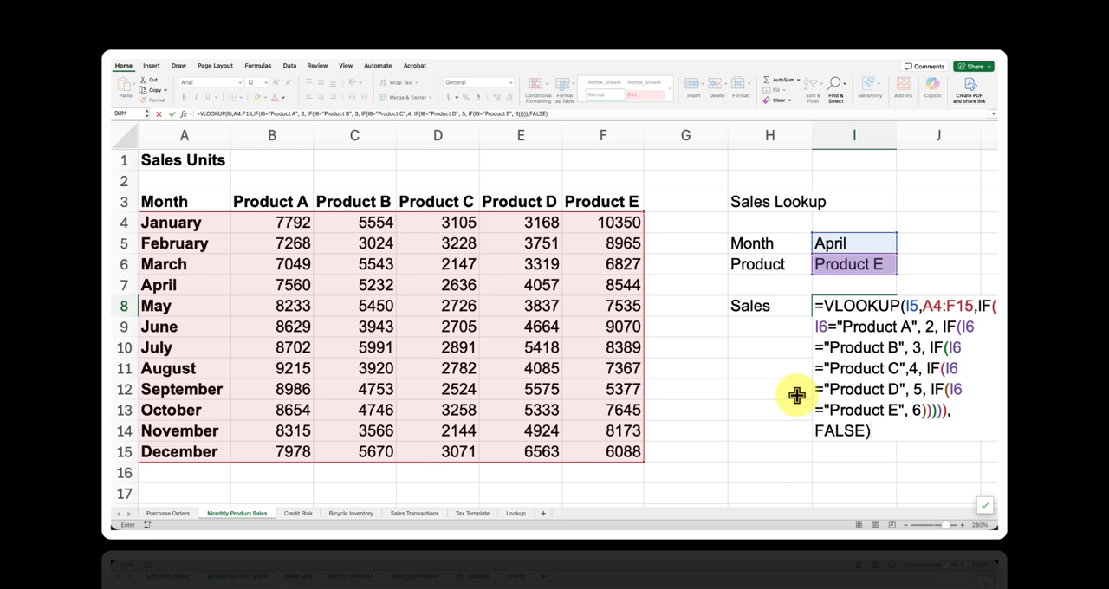
pyautogui.press('Return')
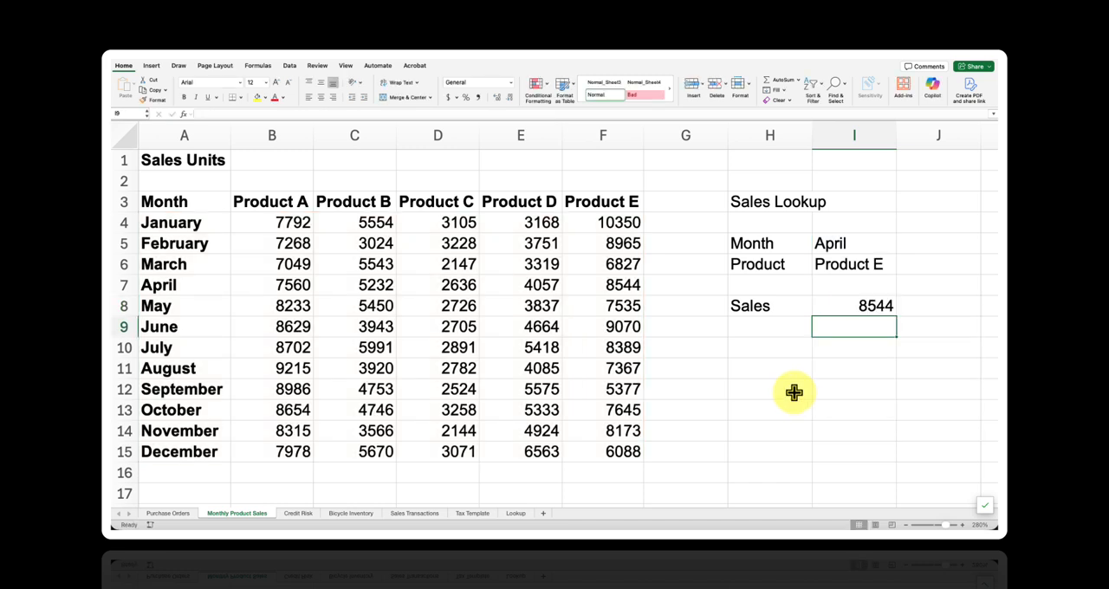
pyautogui.click(127, 286)
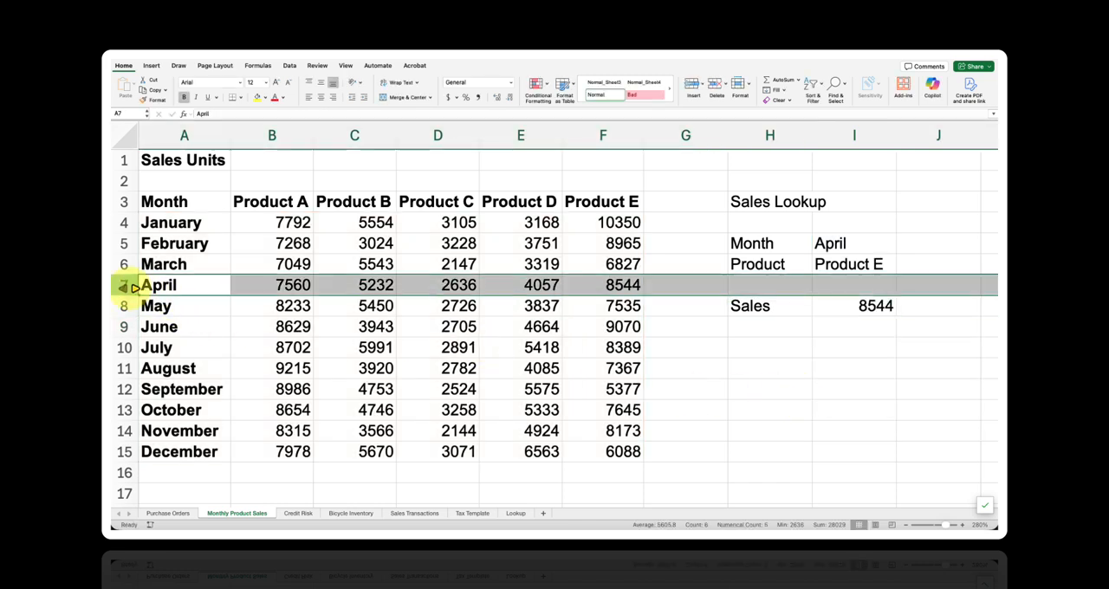
pyautogui.click(590, 294)
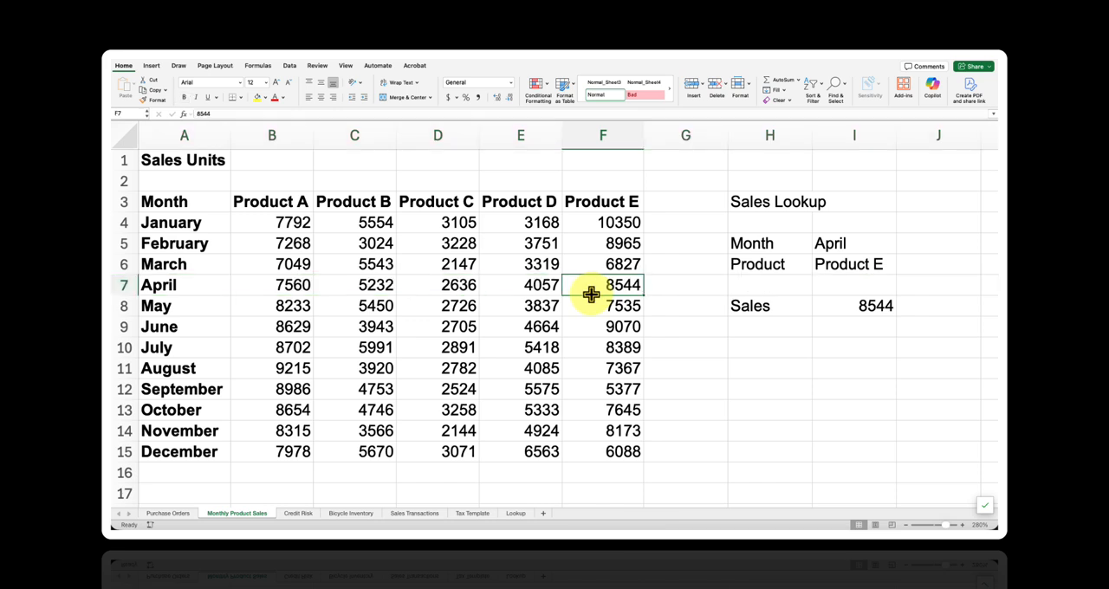
# - Clear the Sales cell I8 and start a new VLOOKUP formula there with I5 as the lookup value
pyautogui.click(819, 310)
pyautogui.press('Delete')
pyautogui.write('=')
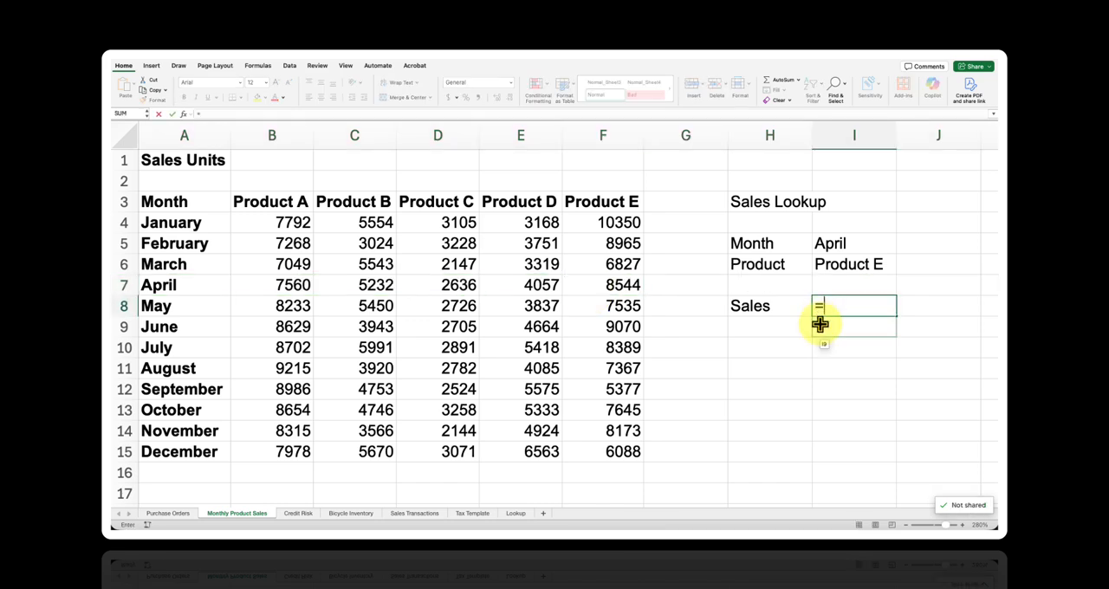
pyautogui.write('C')
pyautogui.press('BackSpace')
pyautogui.write('VLOOKUP')
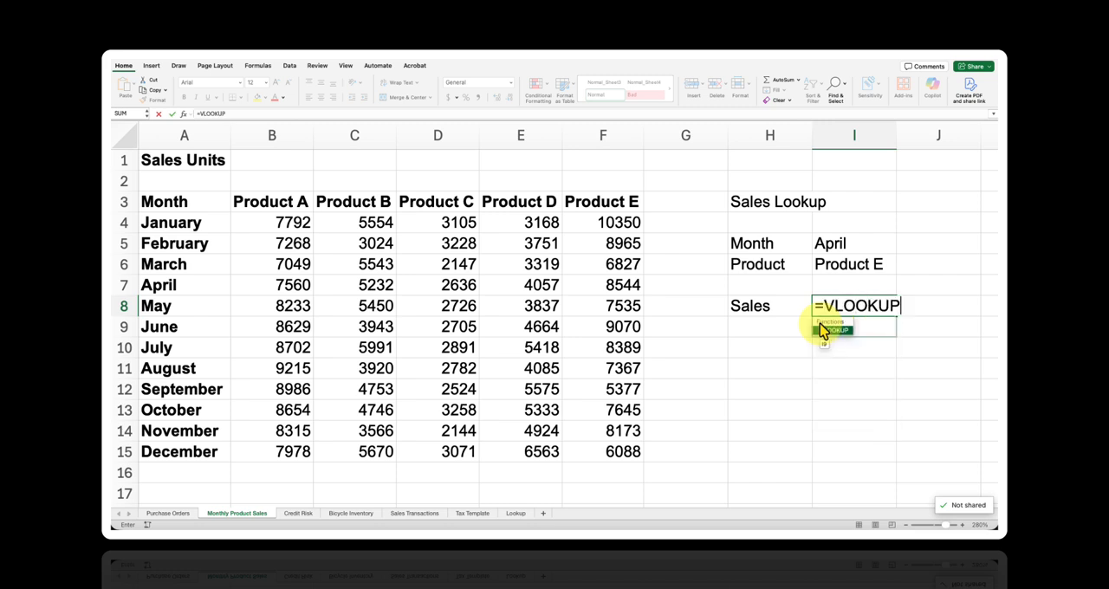
pyautogui.write('(')
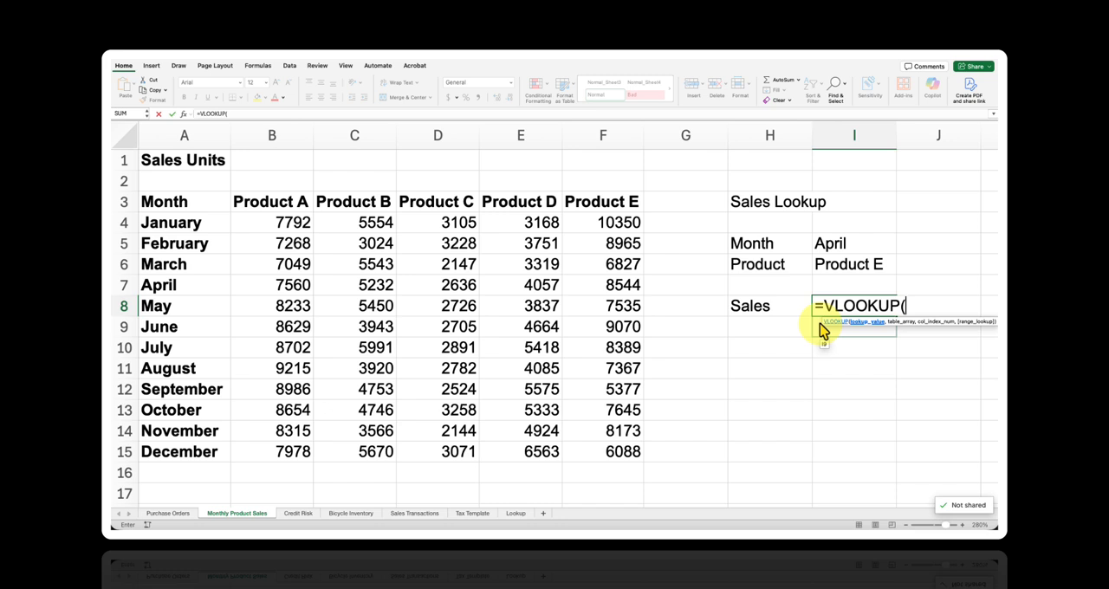
pyautogui.write('I5')
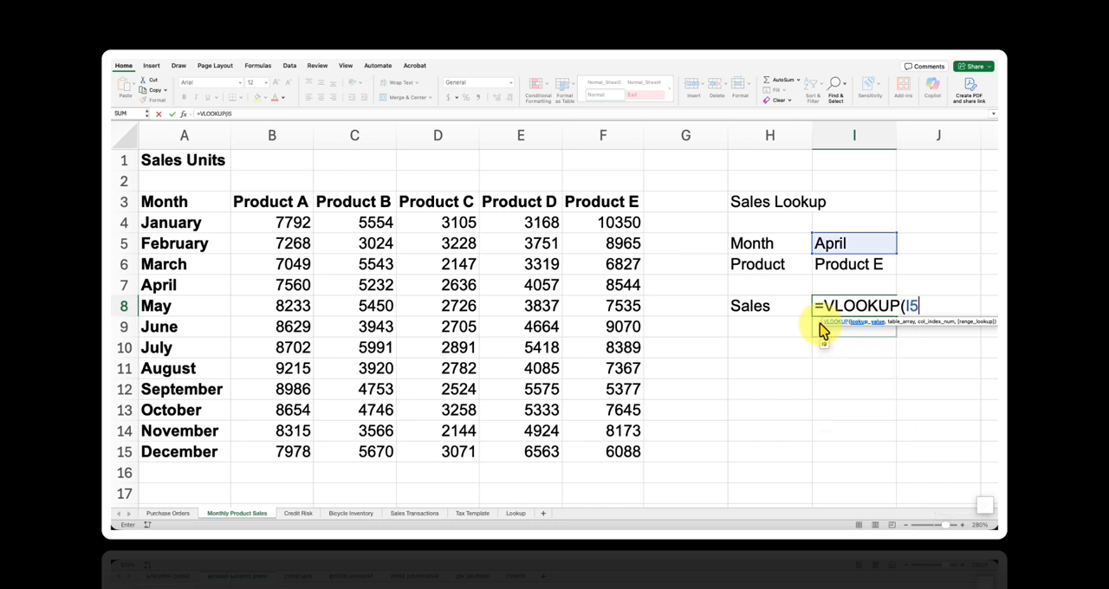
pyautogui.write(',')
# - Set the new VLOOKUP's table array to A4:F15, covering the months and all product sales
pyautogui.click(631, 224)
pyautogui.press('super+shift+Down')
pyautogui.press('super+shift+Left')
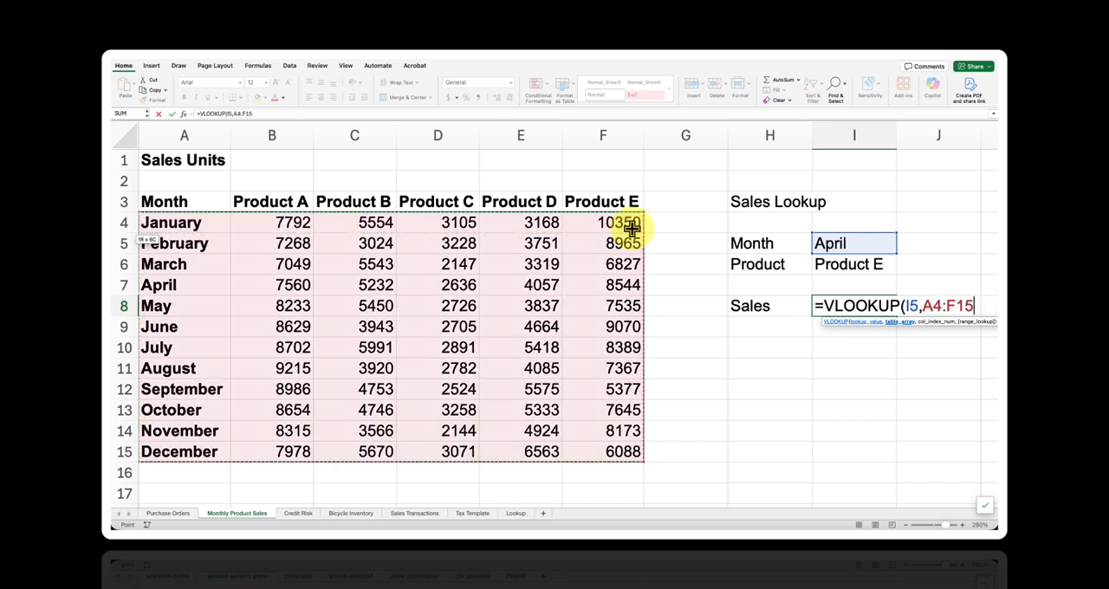
pyautogui.write(',')
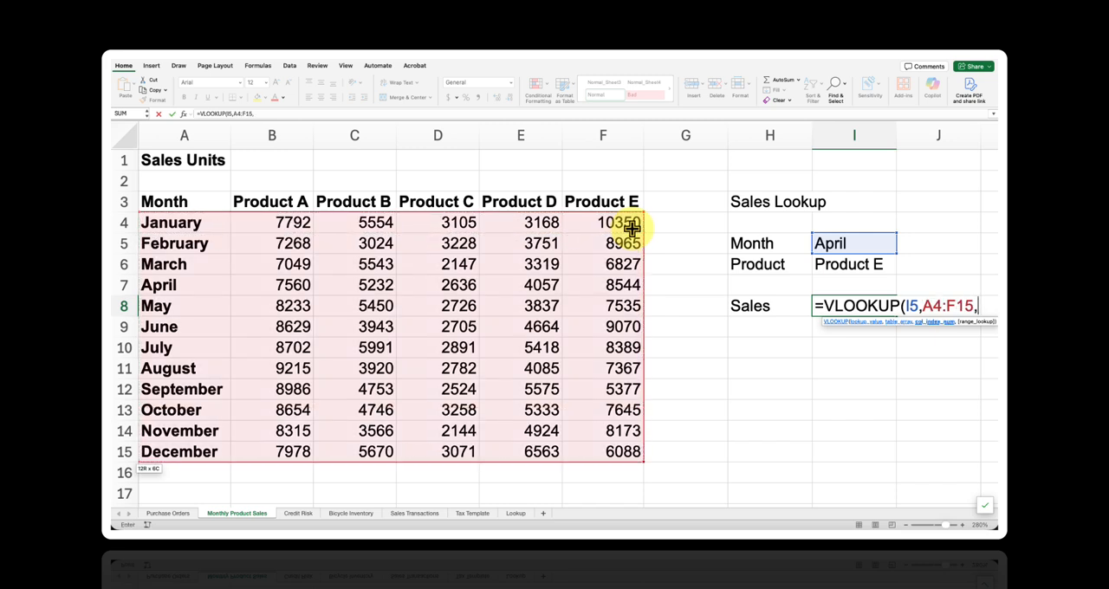
pyautogui.write('MA')
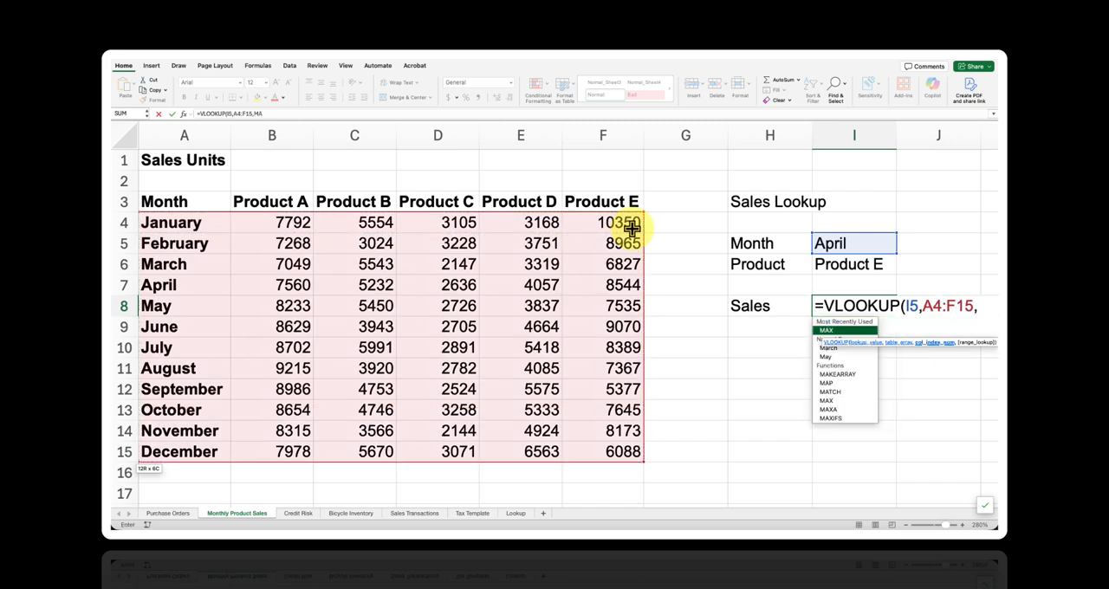
pyautogui.write('TCH(')
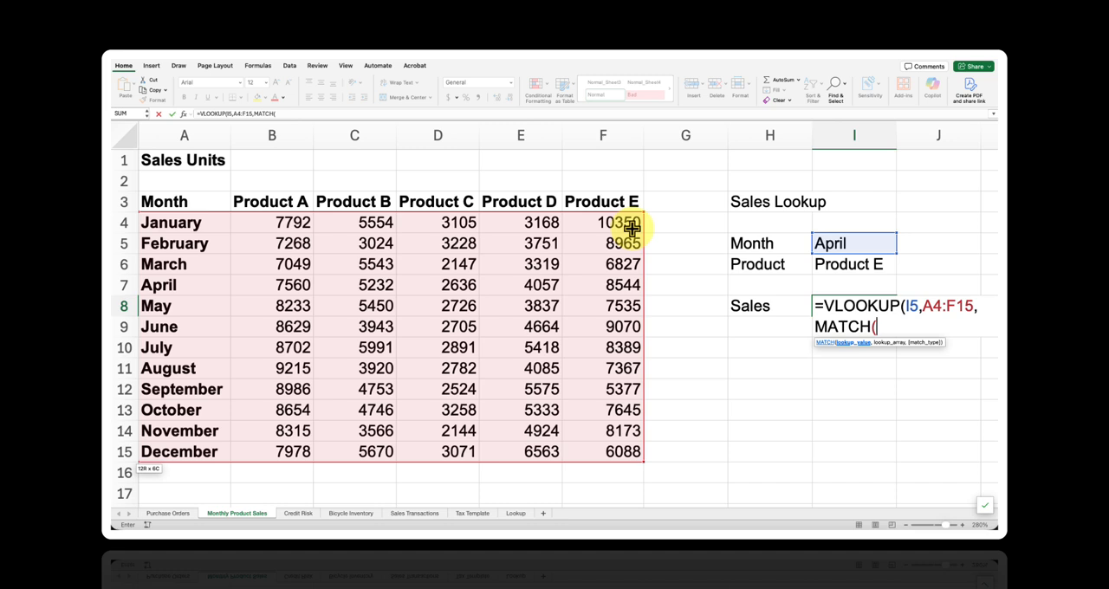
# - Nest a MATCH function as the VLOOKUP's column index, with the product cell I6 as its lookup value
pyautogui.click(885, 264)
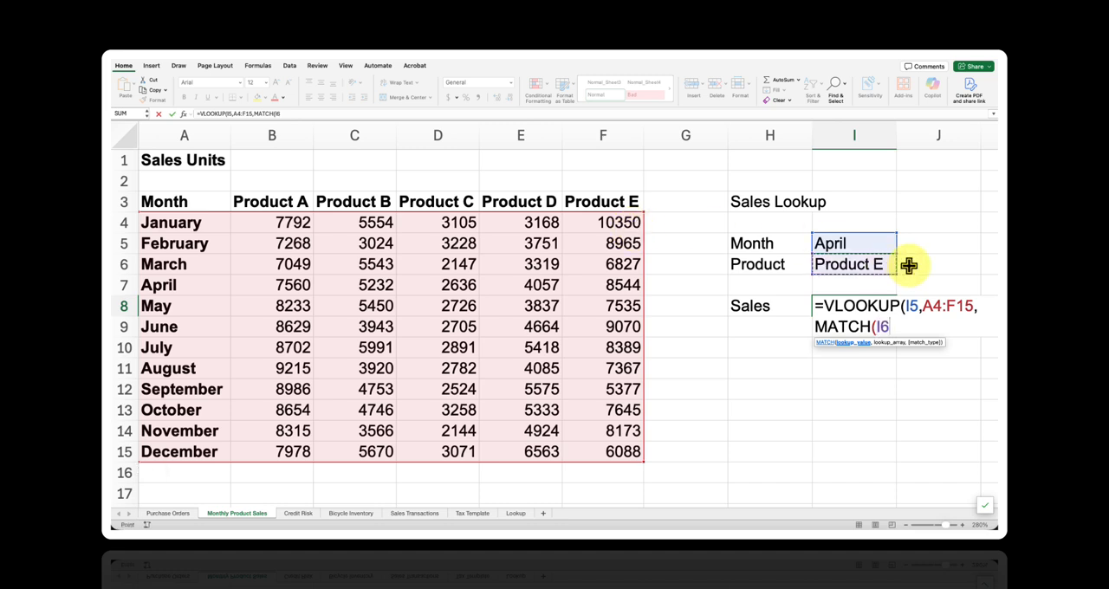
pyautogui.write(',')
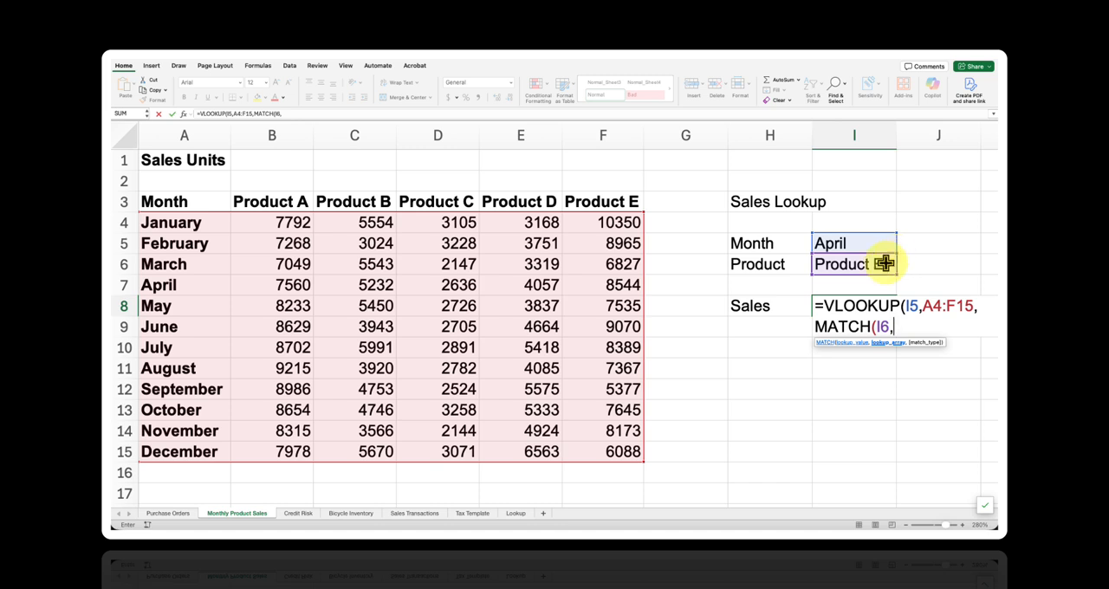
# - Set the MATCH lookup array to the product headers B3:F3 with match type 0, and close the function
pyautogui.click(623, 208)
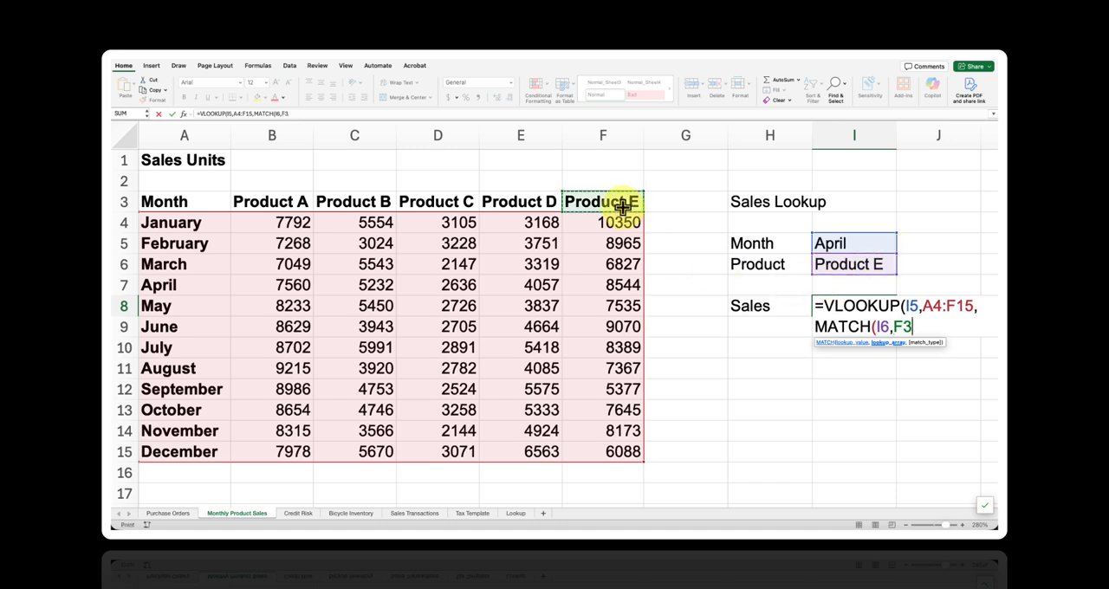
pyautogui.hotkey('ctrl', 'shift', 'Left')
pyautogui.hotkey('shift', 'Right')
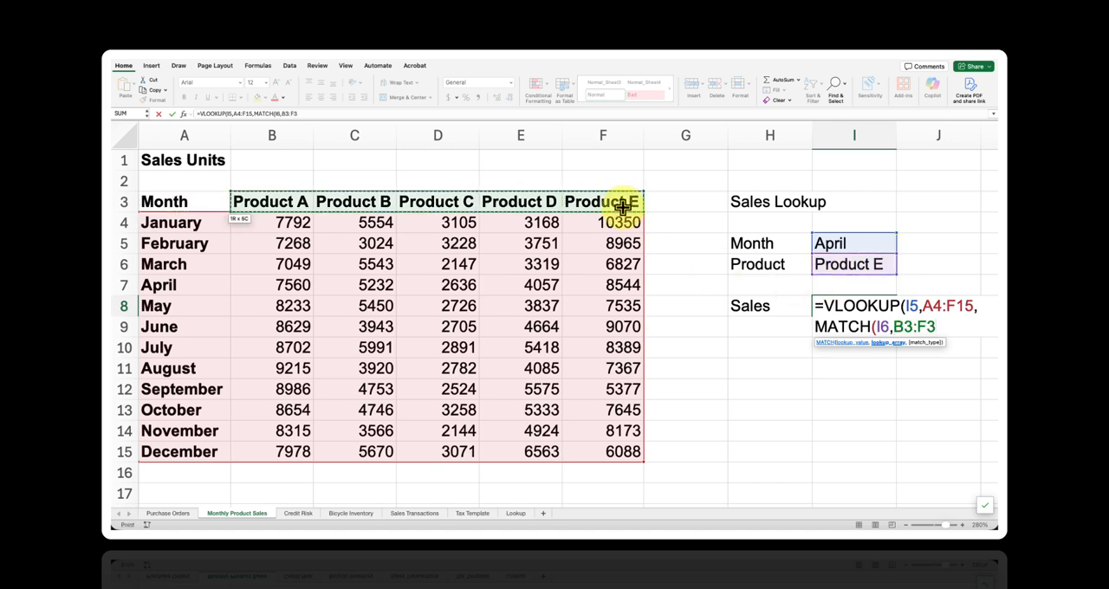
pyautogui.write(',')
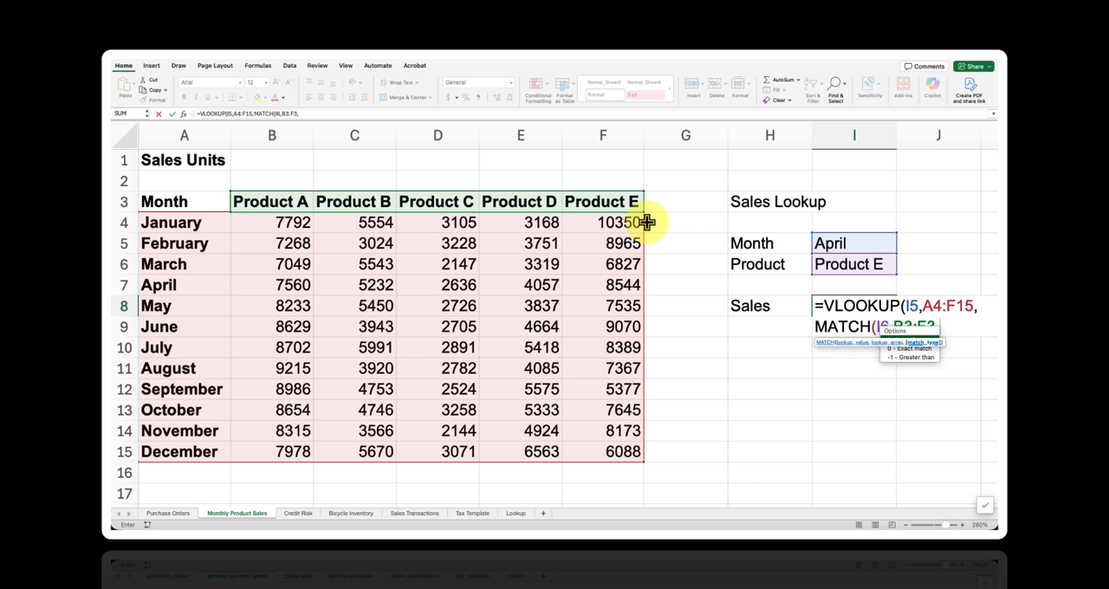
pyautogui.write('0)')
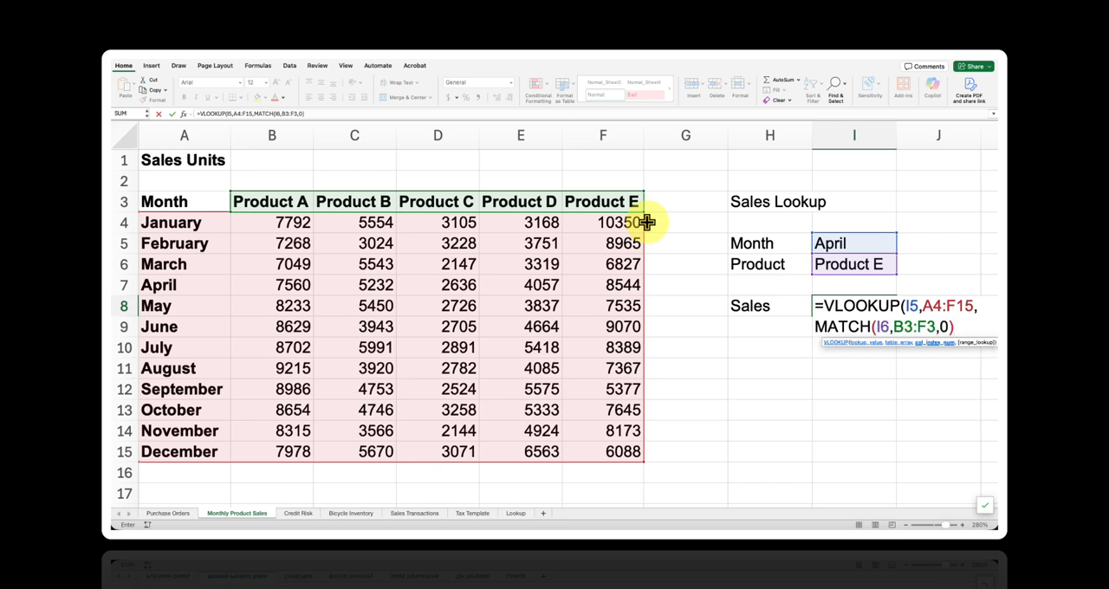
pyautogui.write('+1,')
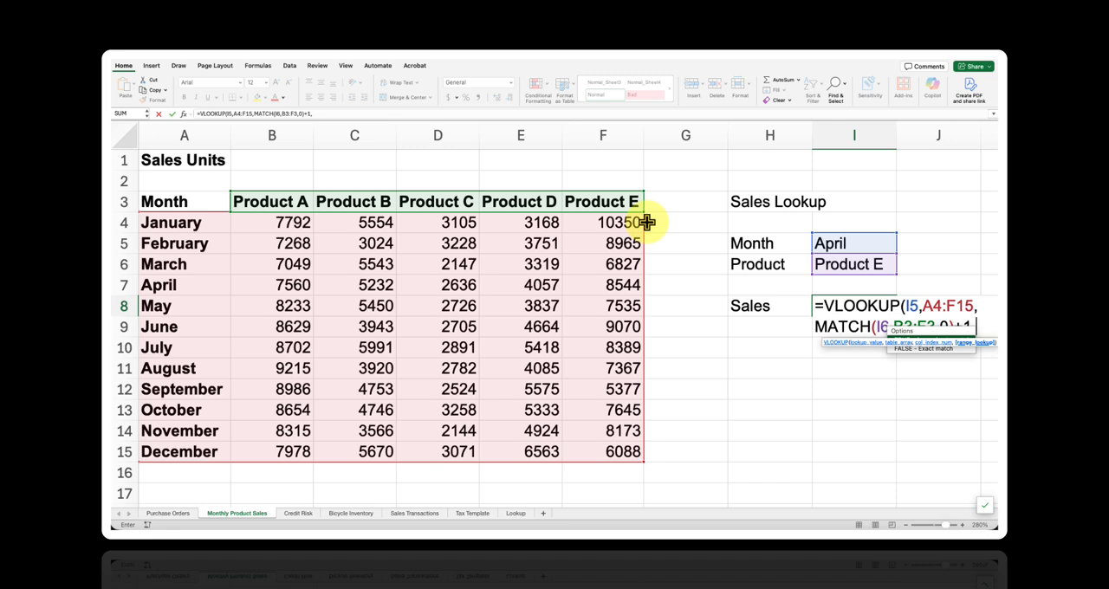
pyautogui.write('F')
pyautogui.write('ALS')
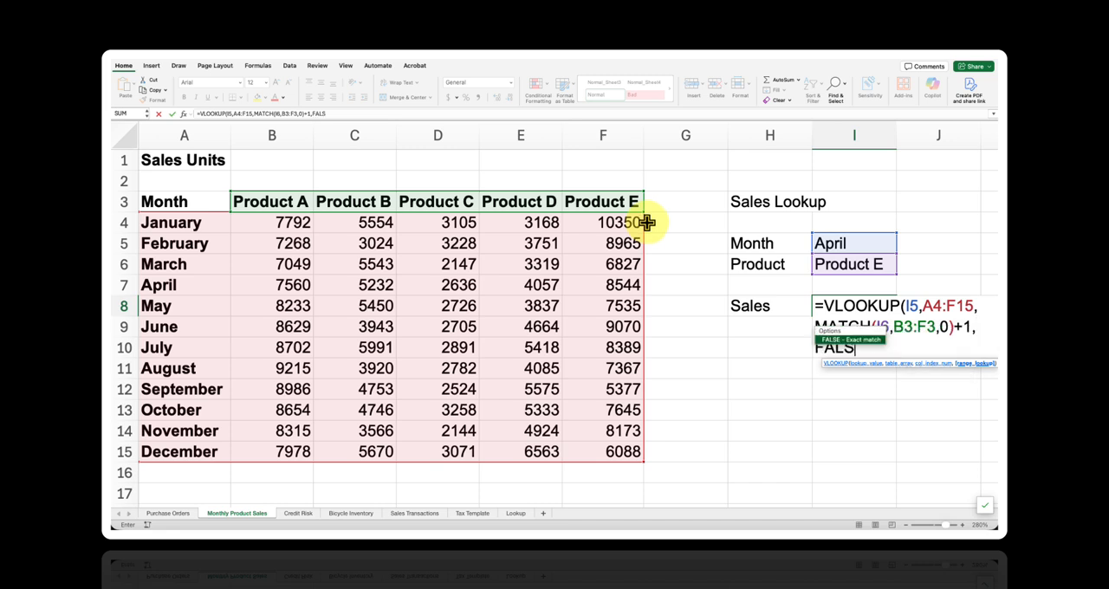
pyautogui.write('E)')
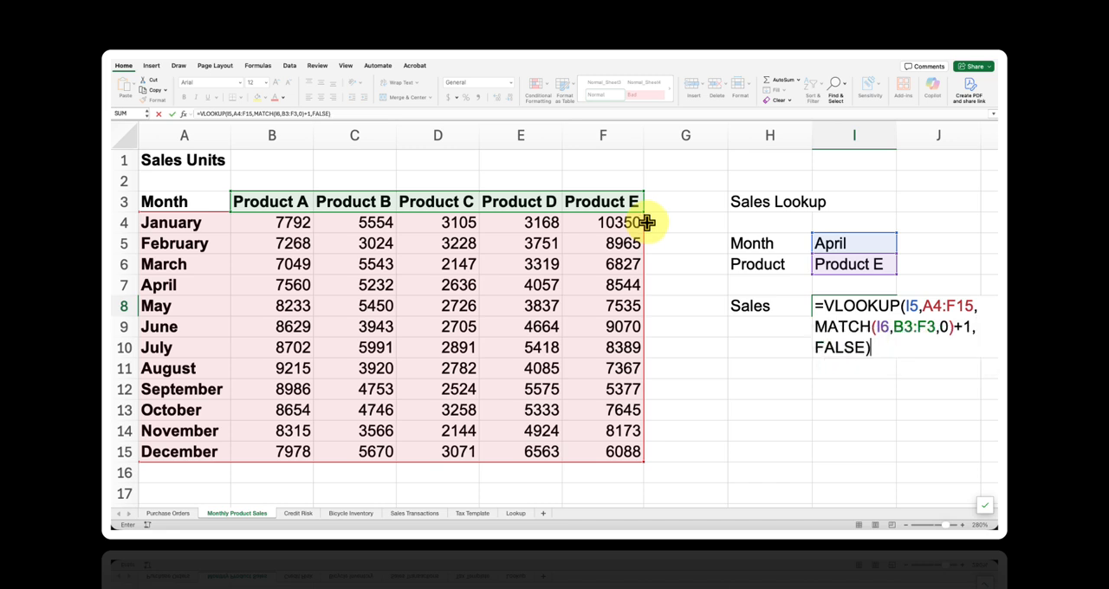
# - Add 1 to the MATCH column index, complete the VLOOKUP with FALSE, and check its result against April's Product E figure in the table
pyautogui.press('Return')
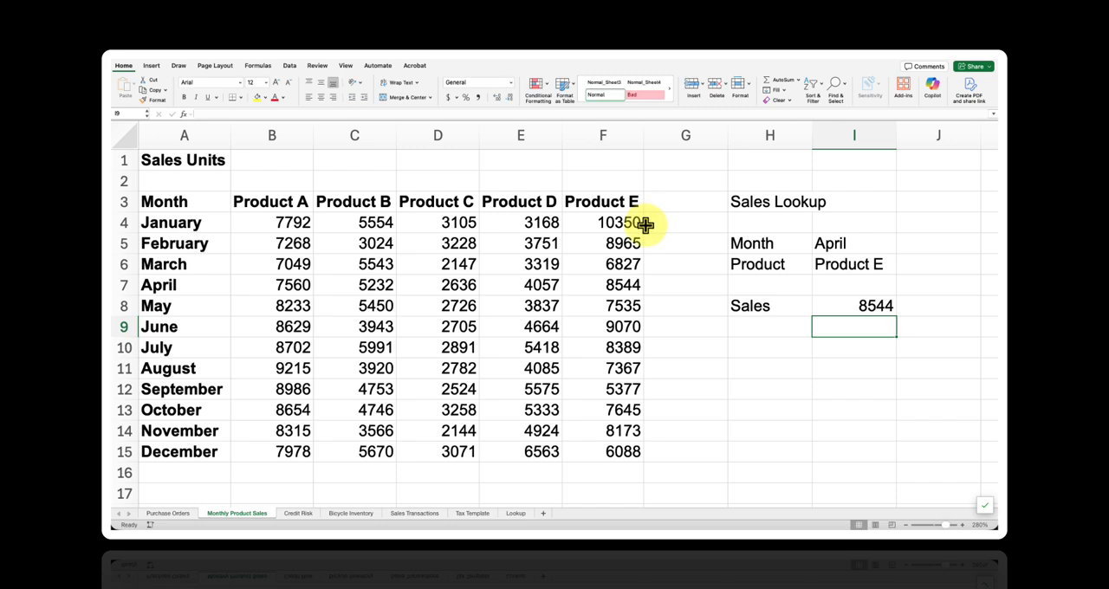
pyautogui.click(641, 291)
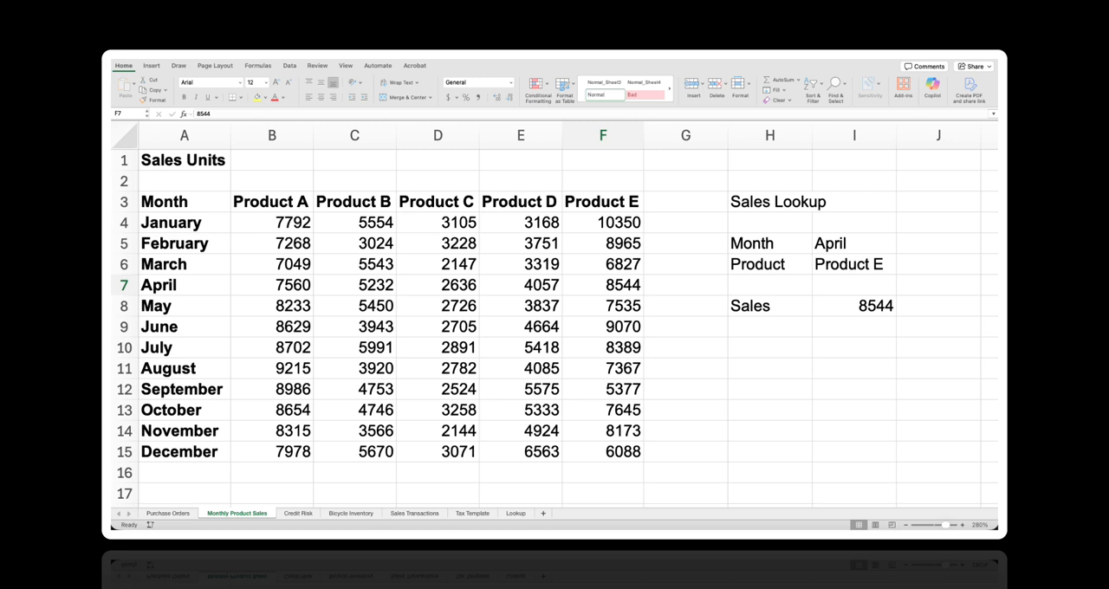
pyautogui.click(853, 306)
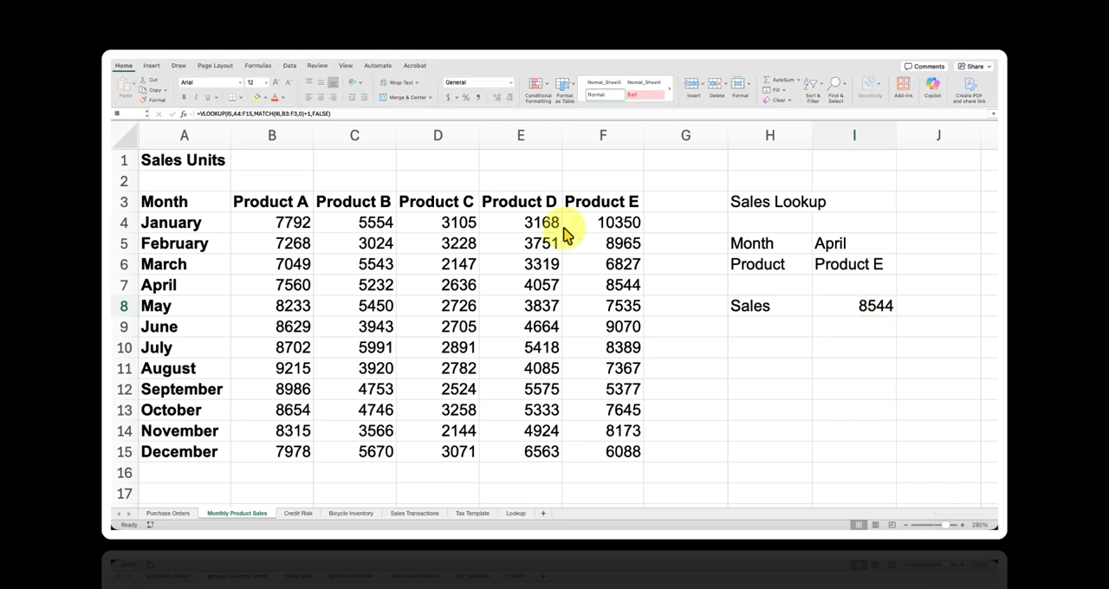
# - Clear the Sales cell I8 and start an INDEX formula there with A4:F15 as the array
pyautogui.click(864, 315)
pyautogui.press('Delete')
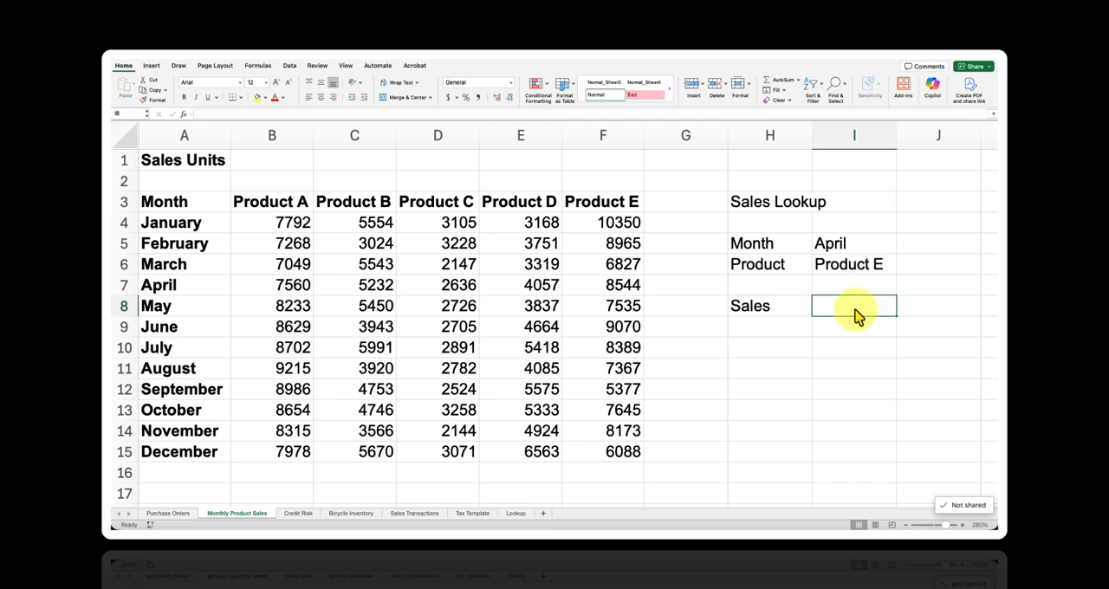
pyautogui.doubleClick(852, 307)
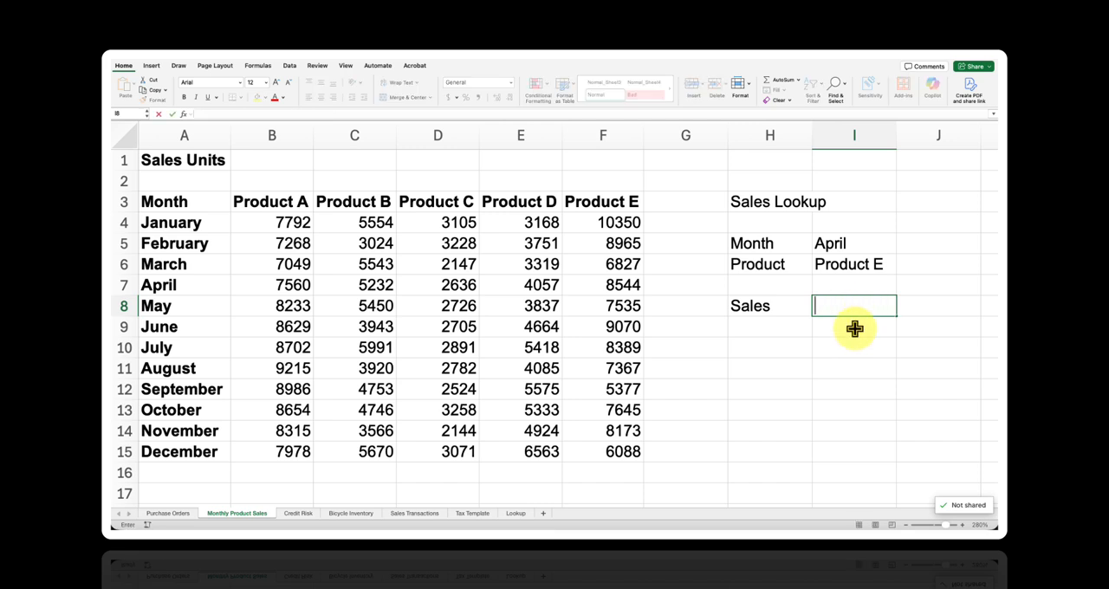
pyautogui.write('=IND')
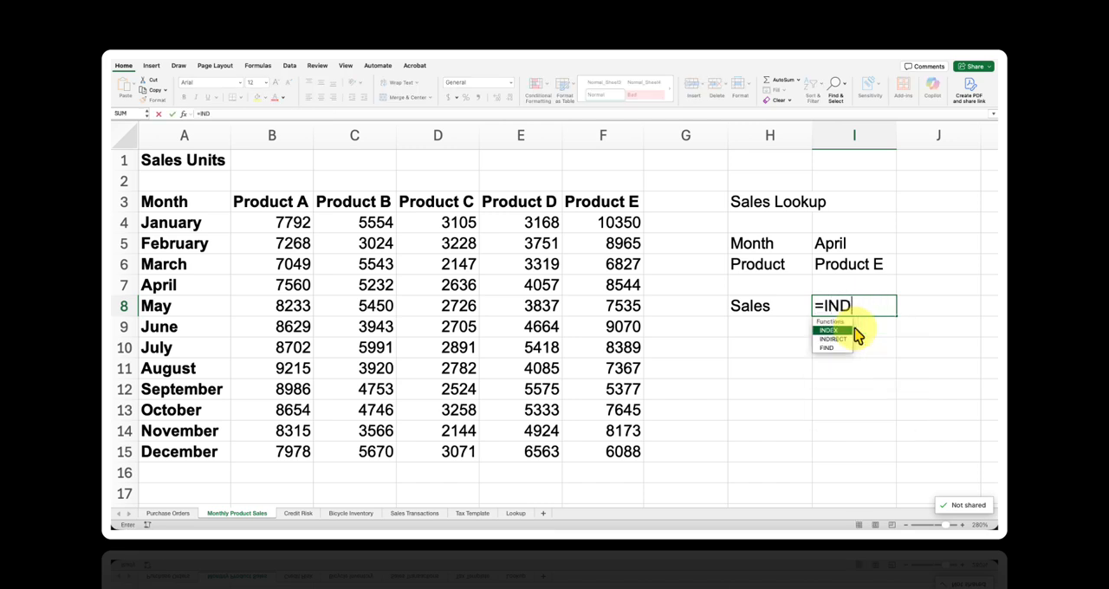
pyautogui.write('EX(')
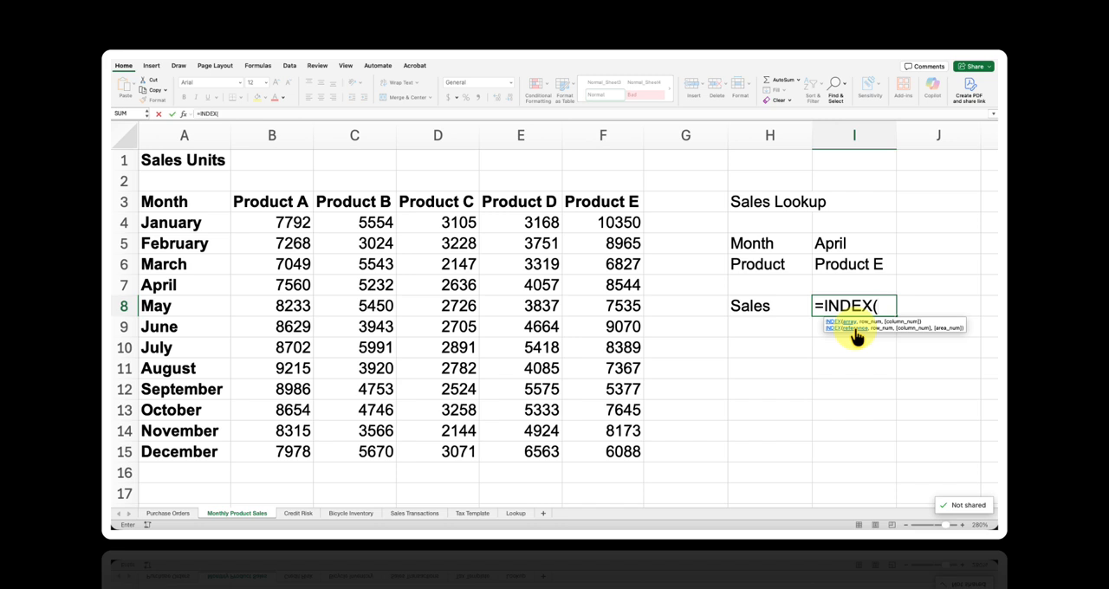
pyautogui.click(601, 226)
pyautogui.hotkey('ctrl', 'shift', 'Down')
pyautogui.hotkey('ctrl', 'shift', 'Left')
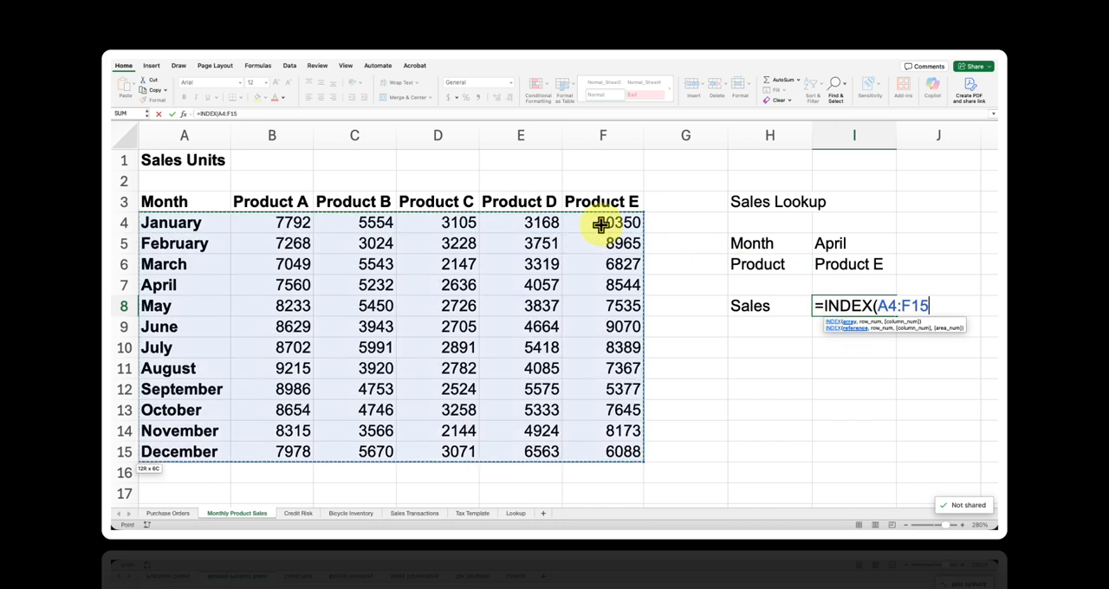
# - Nest a MATCH as the INDEX row number, finding I5 in the months A4:A15 with match type 0
pyautogui.write(',MA')
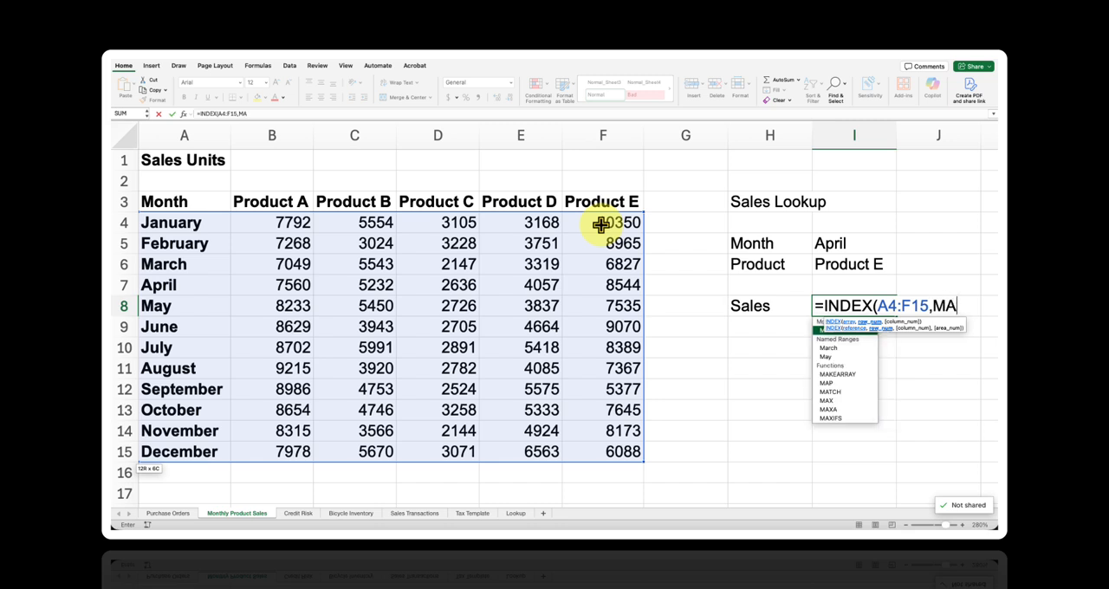
pyautogui.write('TCH(')
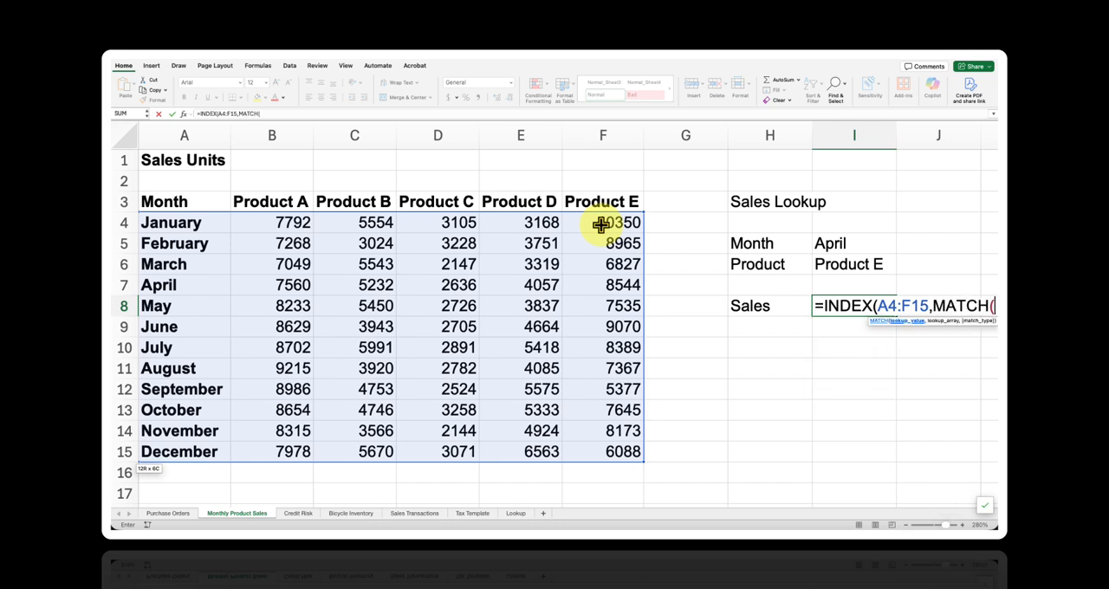
pyautogui.write('I5')
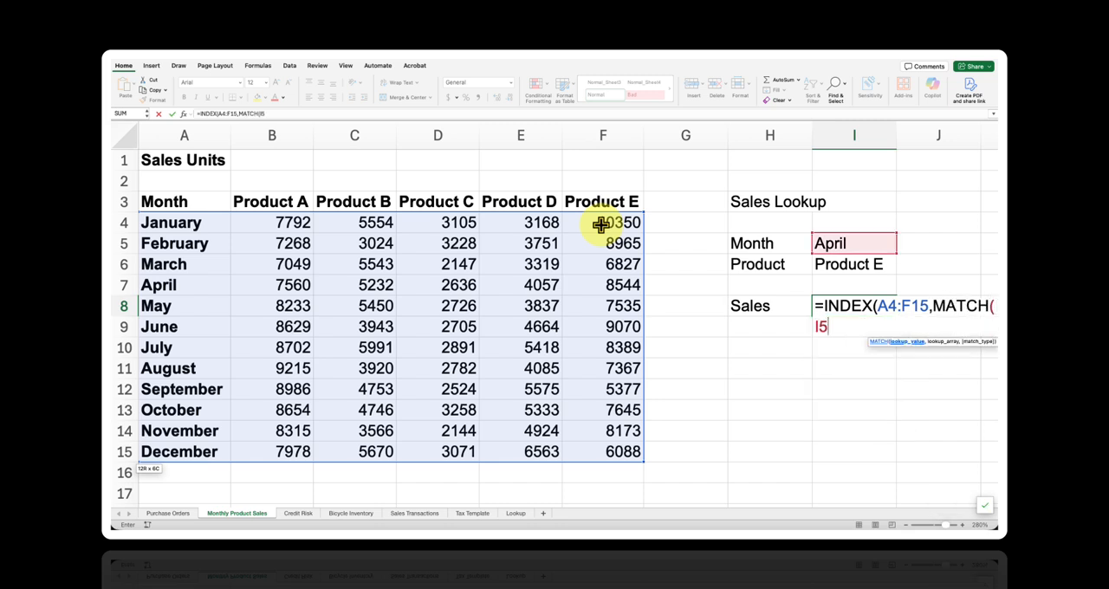
pyautogui.write(',')
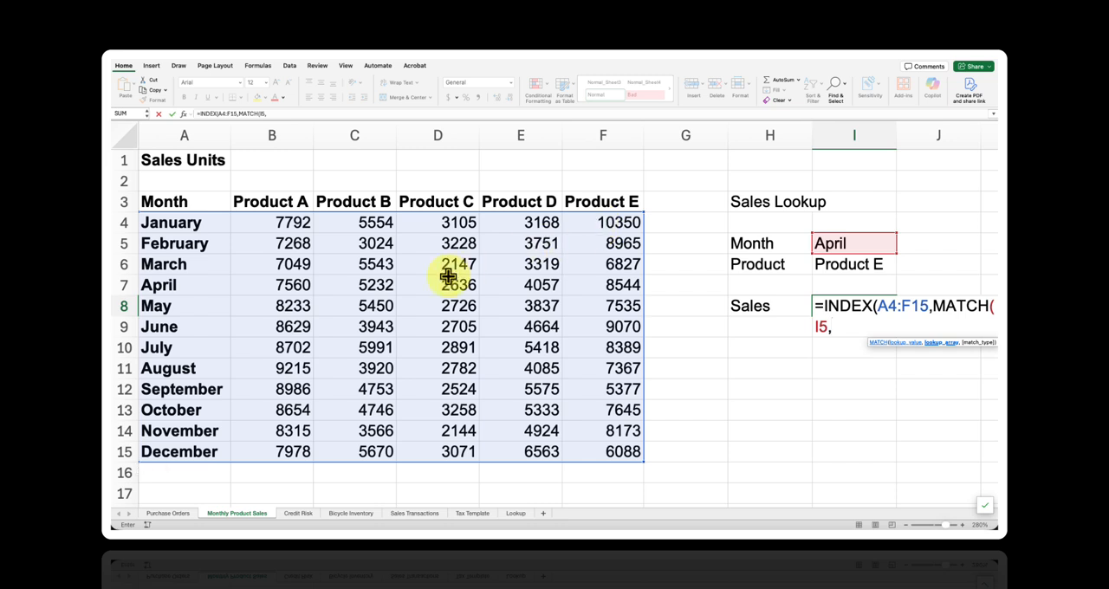
pyautogui.click(216, 227)
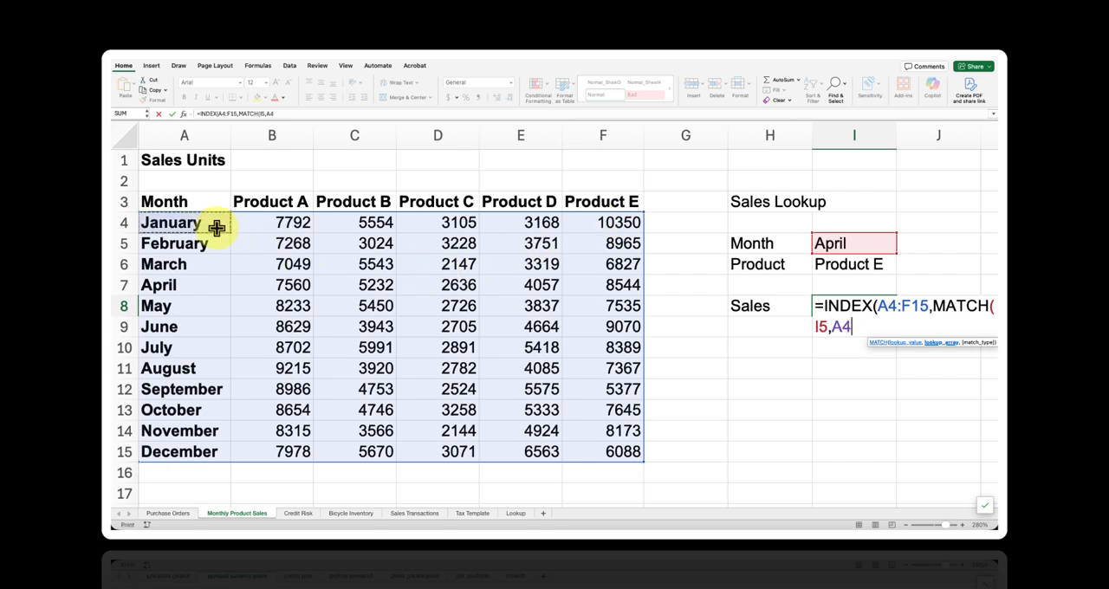
pyautogui.press('super+shift+Down')
pyautogui.write(',')
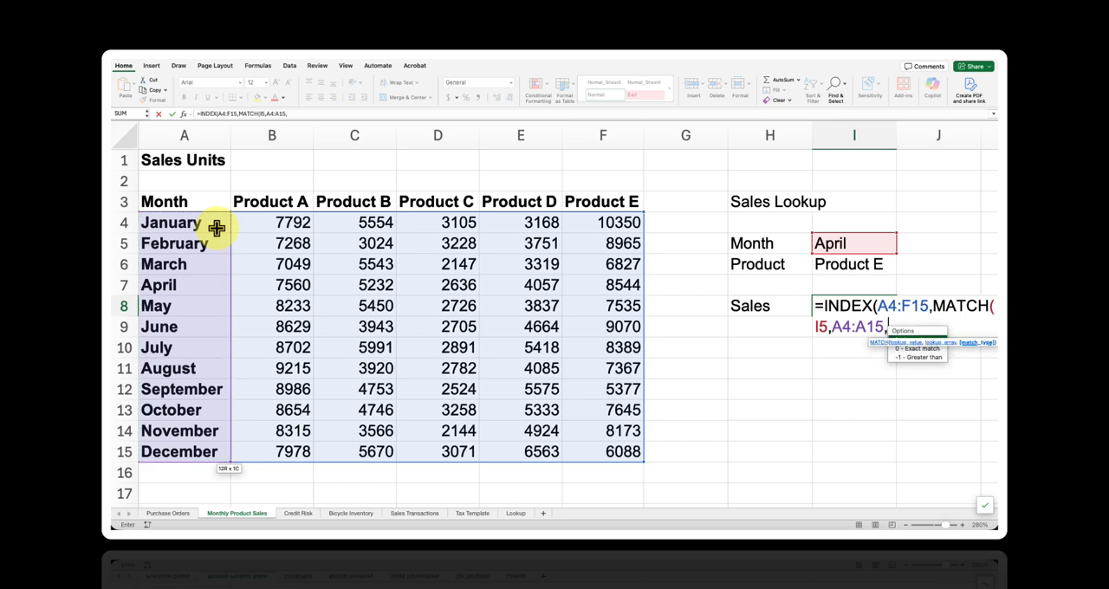
pyautogui.write('0),')
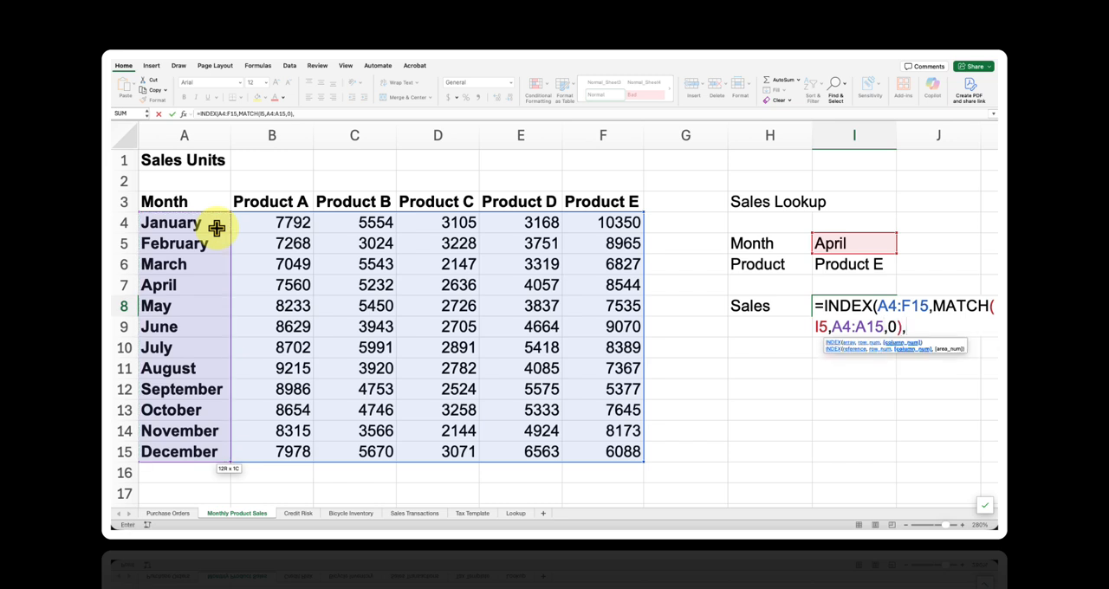
pyautogui.write('MATCH(')
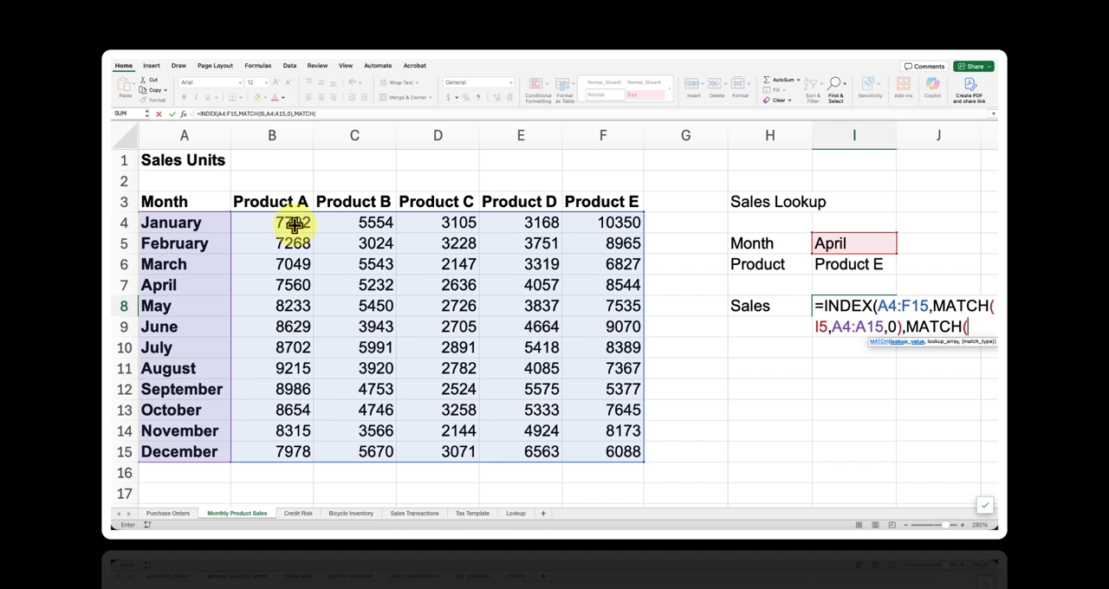
pyautogui.write('I6,')
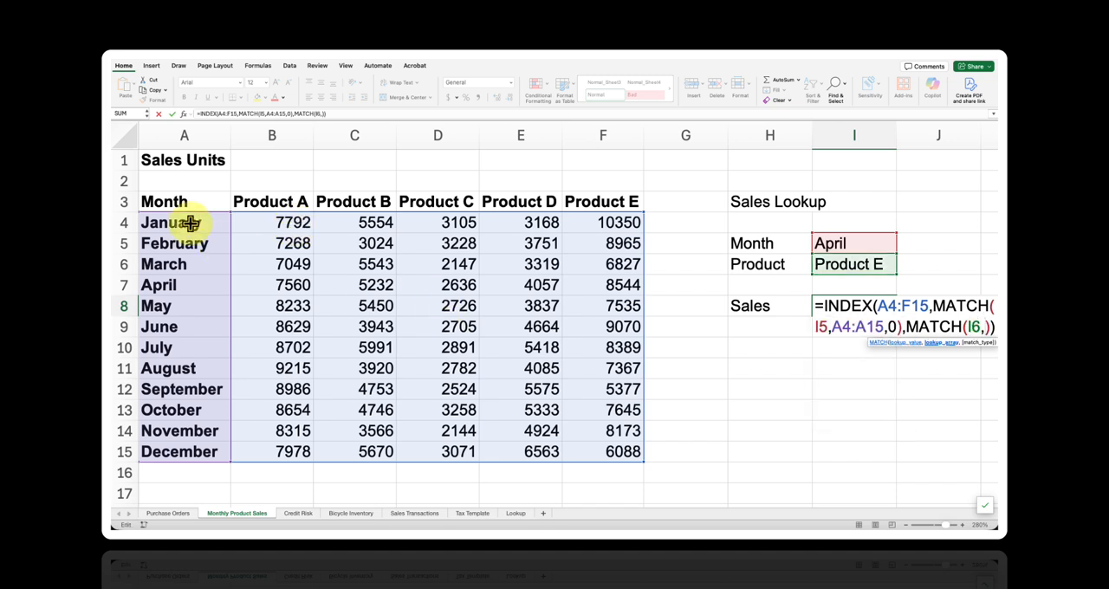
# - Nest a second MATCH as the column number, finding I6 in the headers A3:F3 with match type 0, and enter the INDEX formula
pyautogui.click(594, 205)
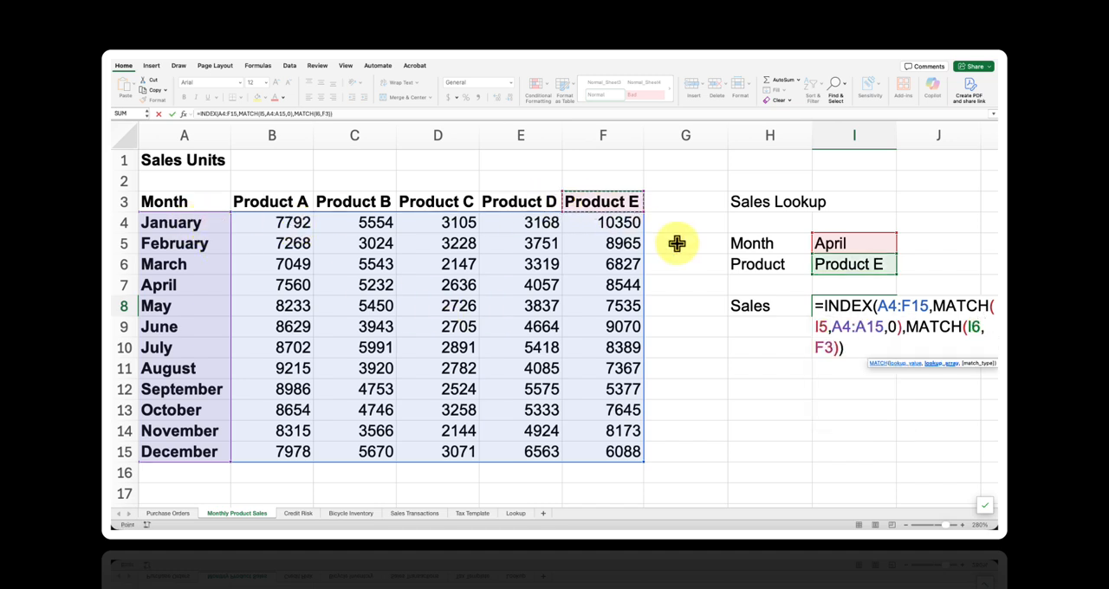
pyautogui.hotkey('ctrl', 'shift', 'Left')
pyautogui.write(',')
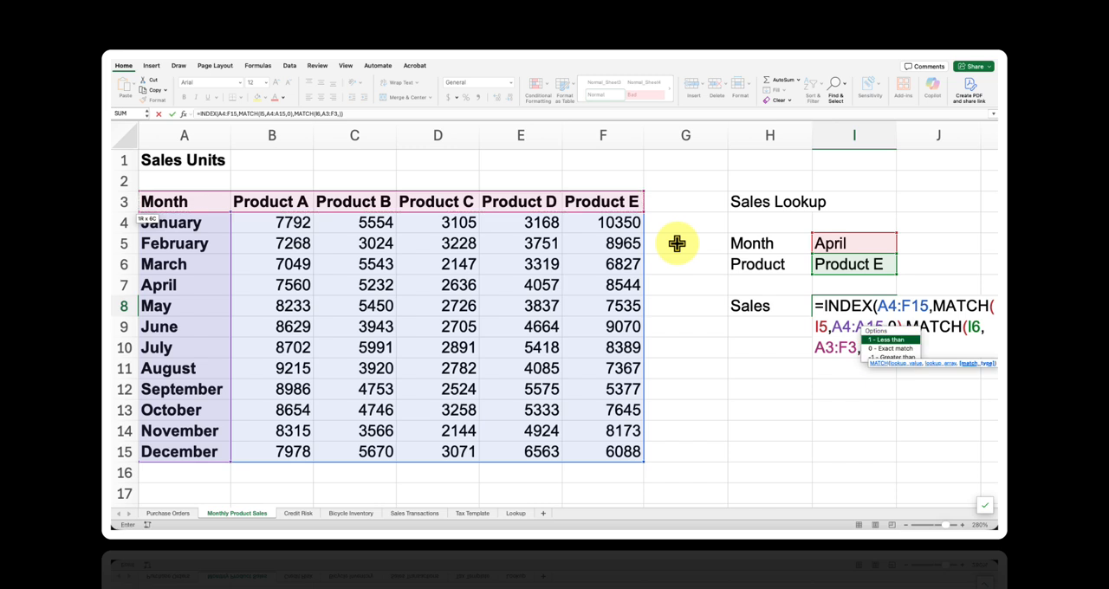
pyautogui.write('0')
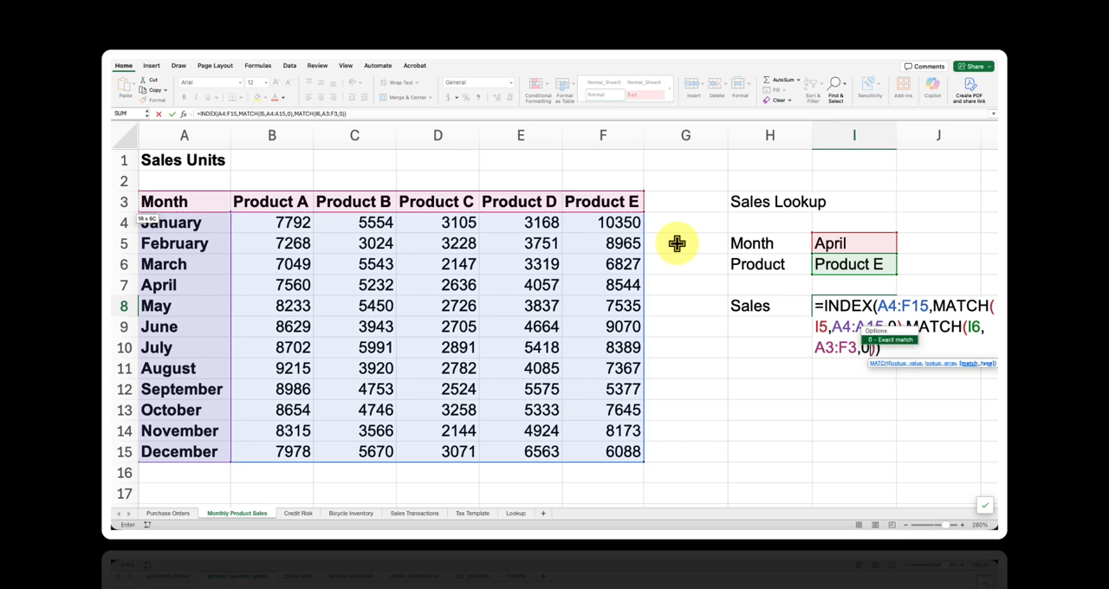
pyautogui.press('Return')
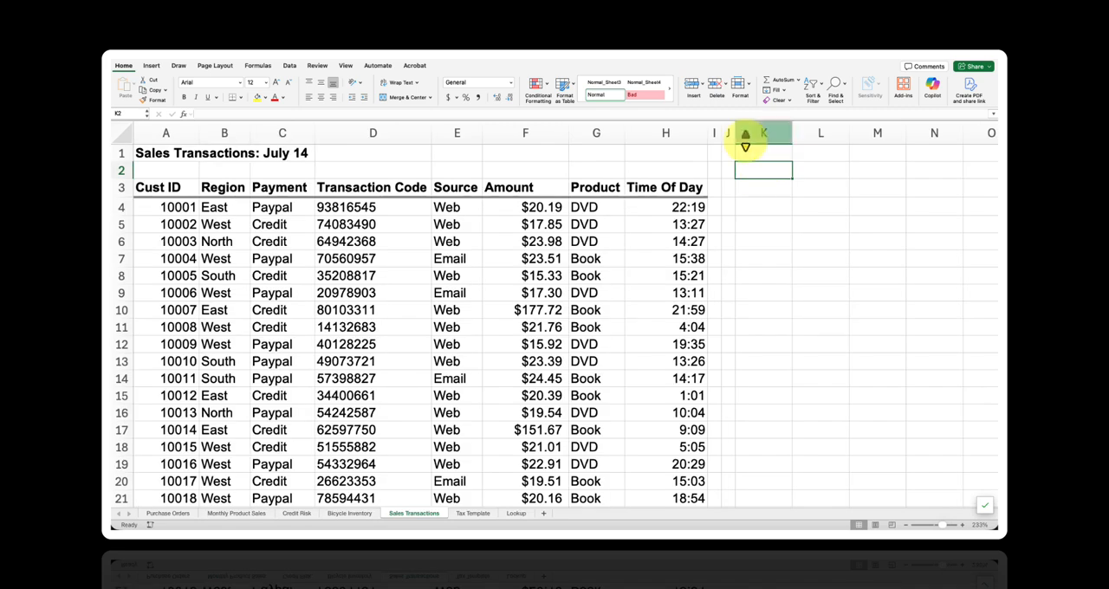
# - Label cell J2 "Transaction code" and widen column J to fit the label
pyautogui.click(760, 172)
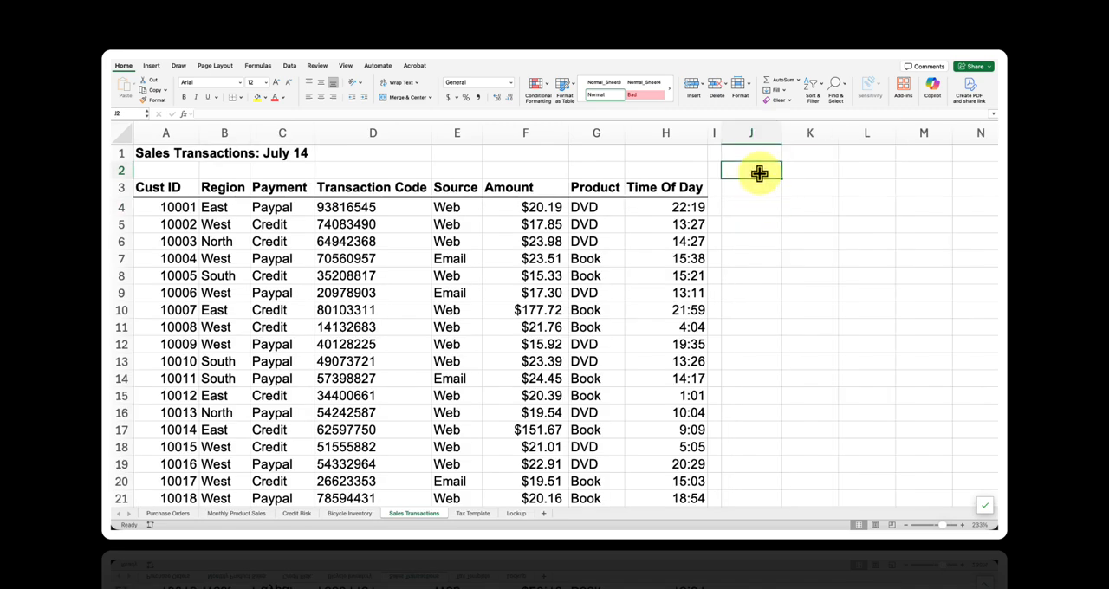
pyautogui.write('T')
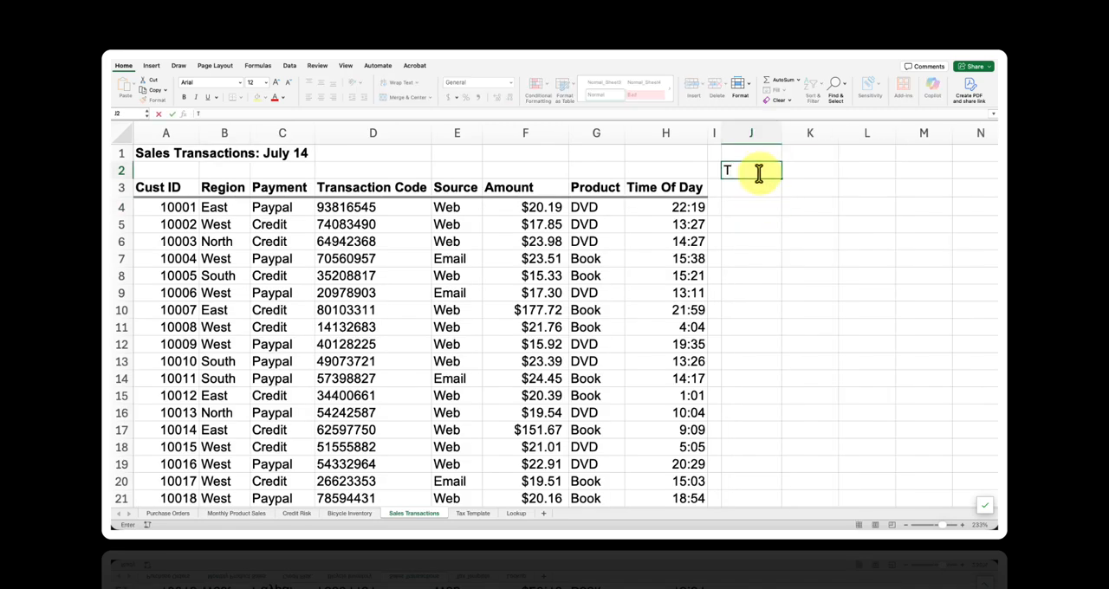
pyautogui.write('ransaction co')
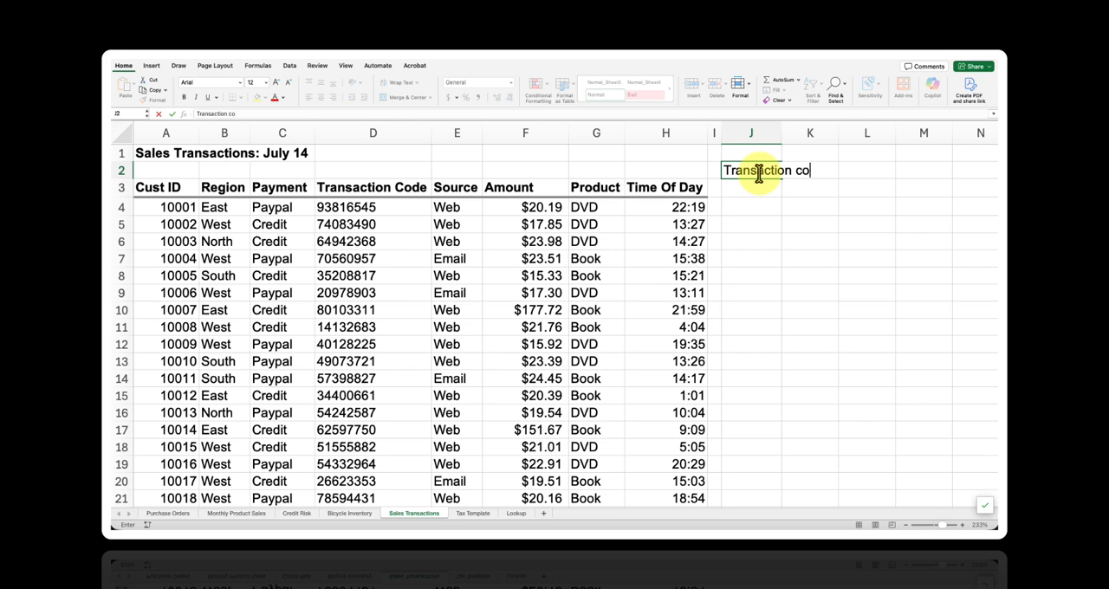
pyautogui.write('de')
pyautogui.press('Tab')
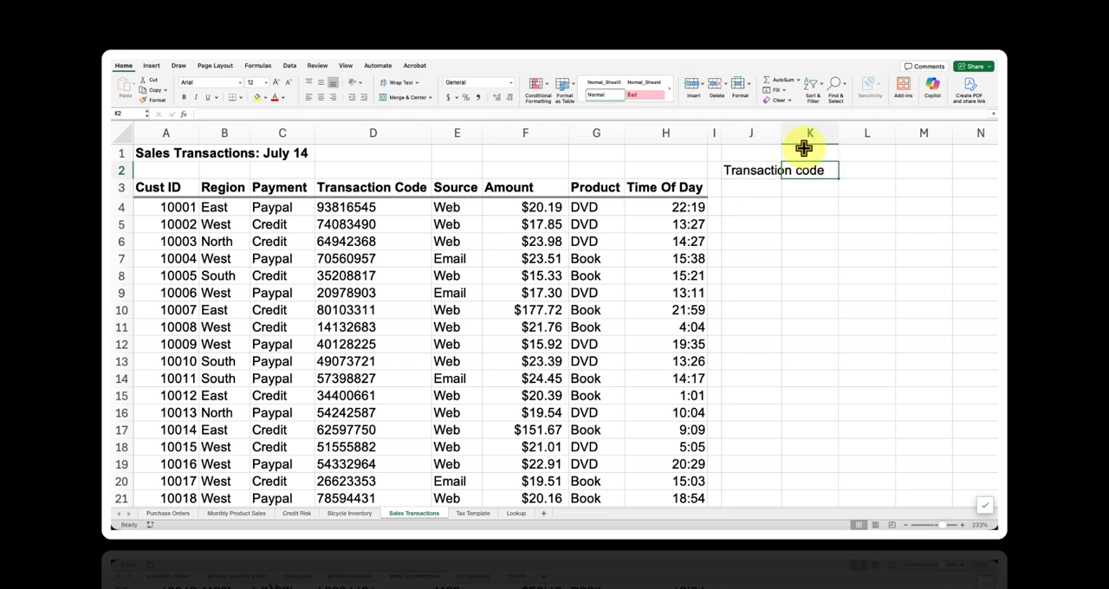
pyautogui.moveTo(781, 132); pyautogui.dragTo(832, 138)
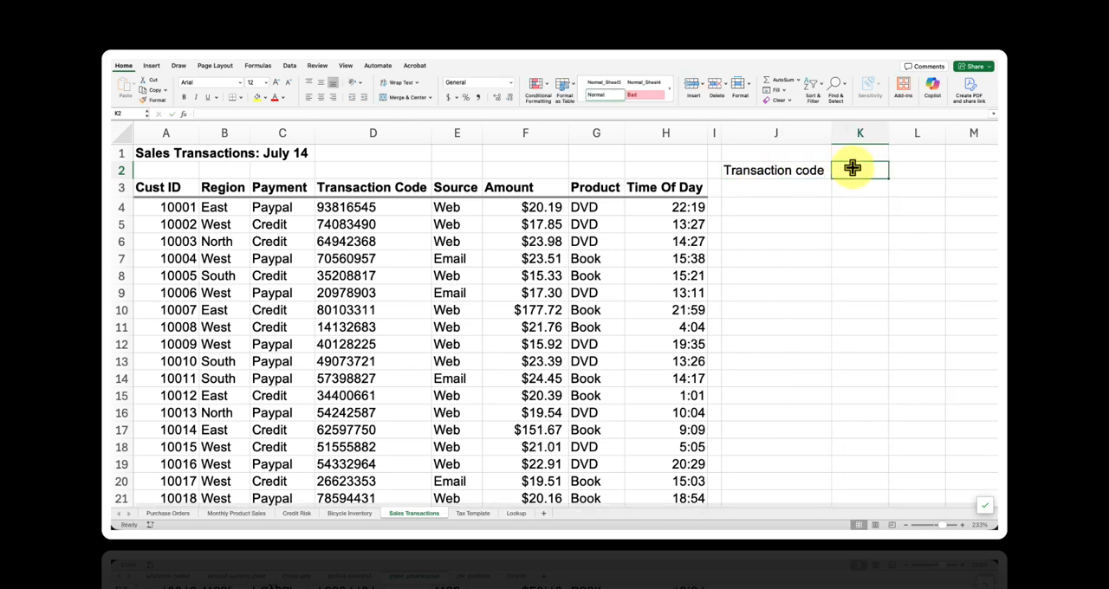
# - Copy the transaction code from D7 into K2 as the lookup value
pyautogui.doubleClick(382, 258)
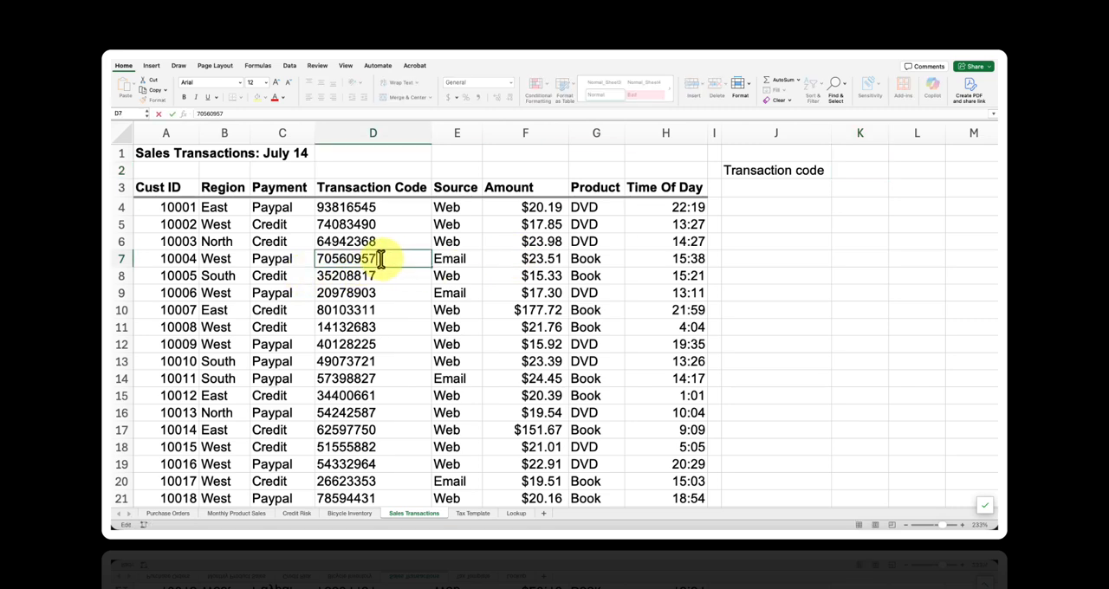
pyautogui.moveTo(381, 258); pyautogui.dragTo(310, 255)
pyautogui.press('super+c')
pyautogui.doubleClick(864, 169)
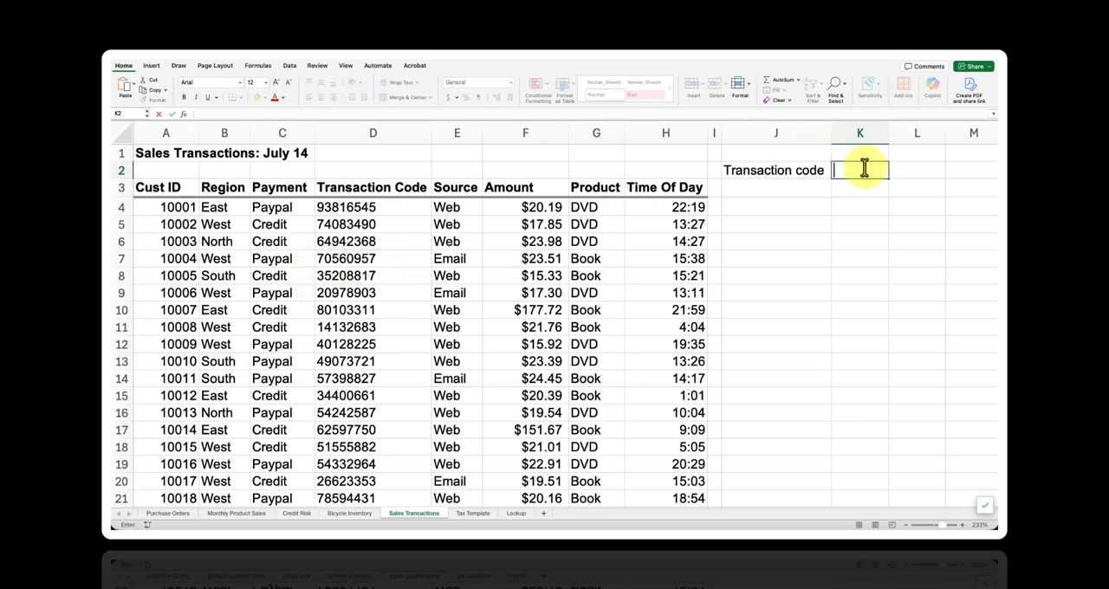
pyautogui.press('super+v')
pyautogui.click(865, 208)
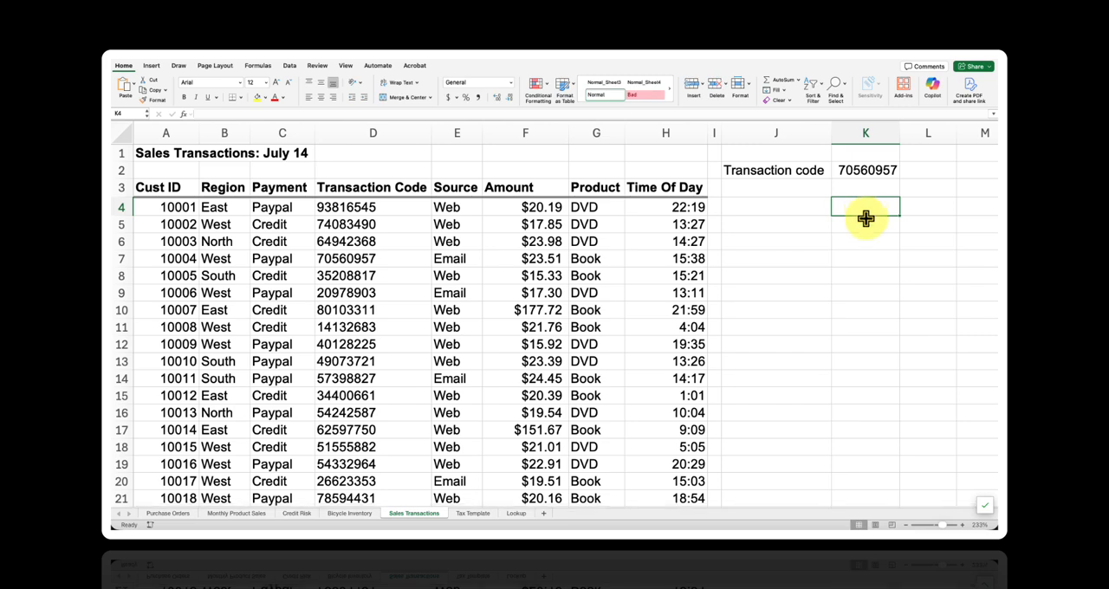
# - Label cell J4 "Customer ID", leaving K4 beside it for the lookup formula
pyautogui.write('=')
pyautogui.press('Escape')
pyautogui.press('Left')
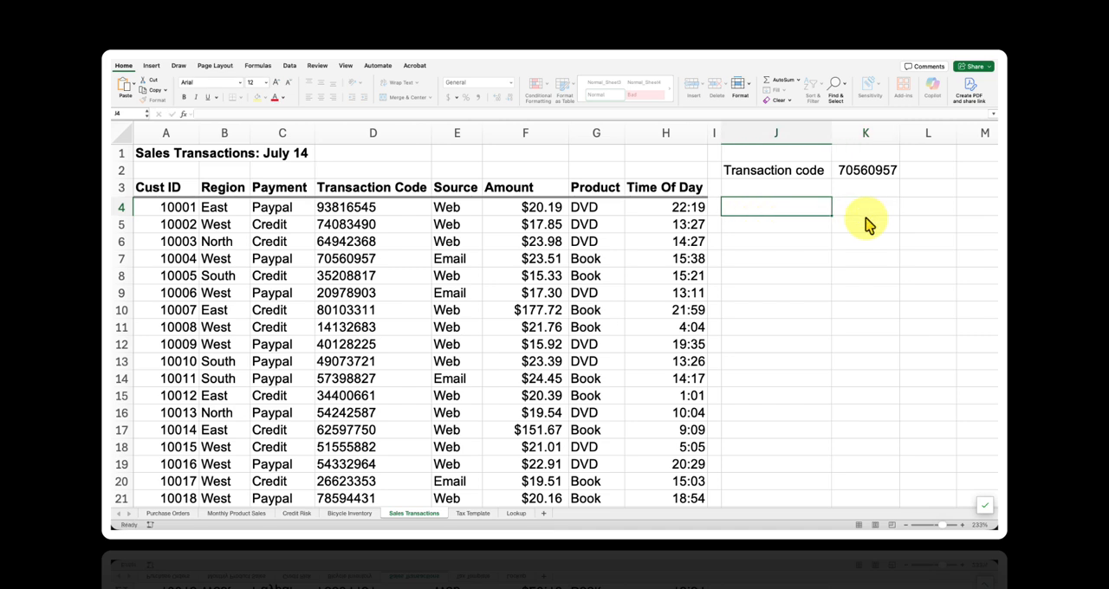
pyautogui.write('Customer ID')
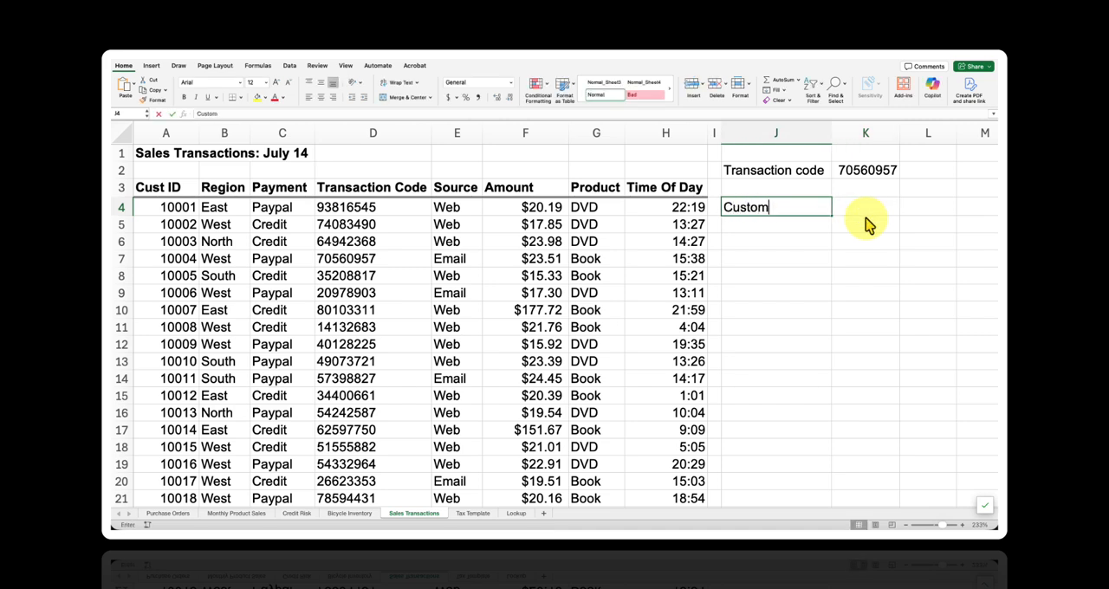
pyautogui.press('Tab')
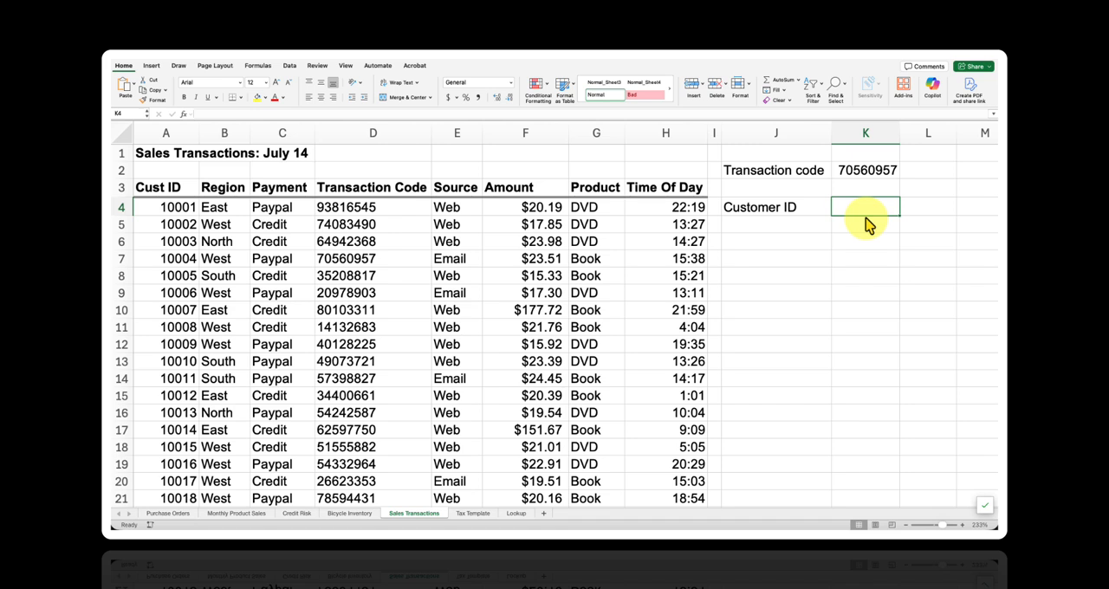
# - Start an INDEX formula in K4 with the customer IDs A4:A475 as the array
pyautogui.write('=INDEX(')
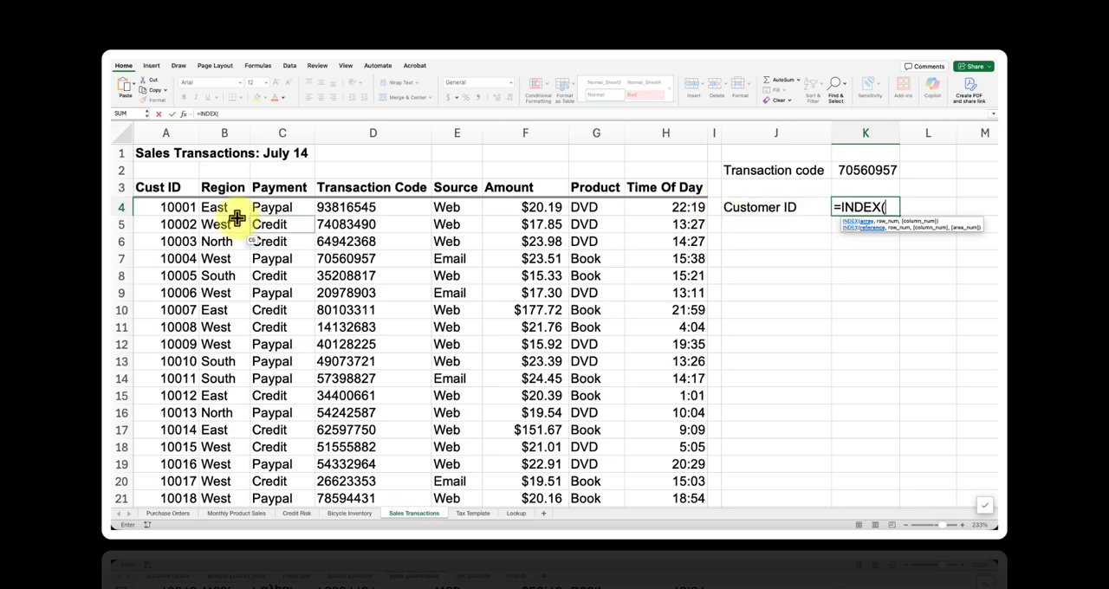
pyautogui.click(189, 208)
pyautogui.hotkey('ctrl', 'shift', 'Down')
pyautogui.write(',')
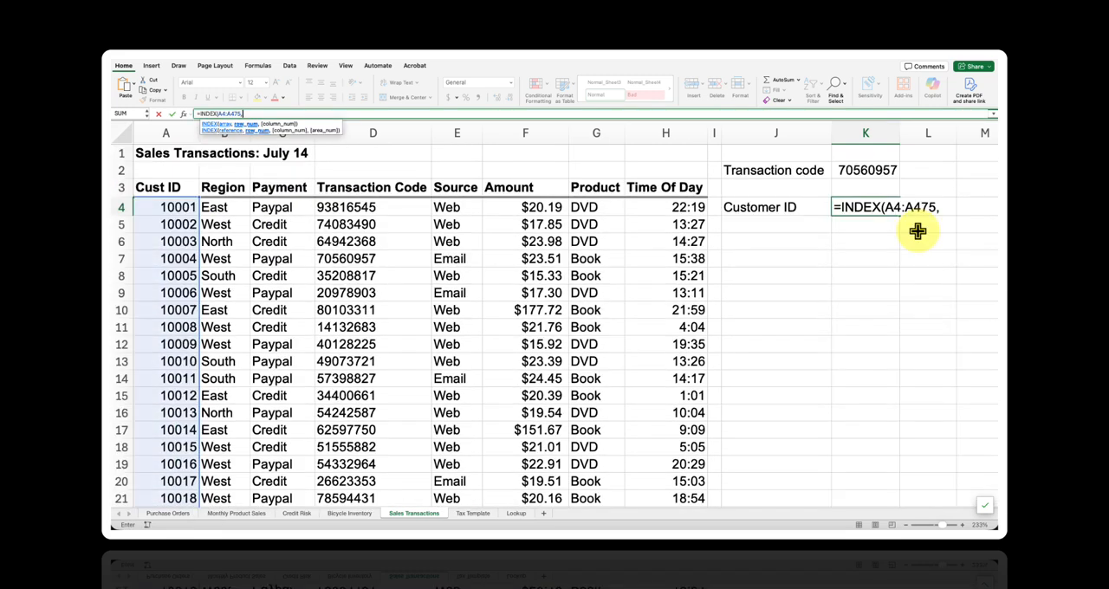
pyautogui.write('MATCH(')
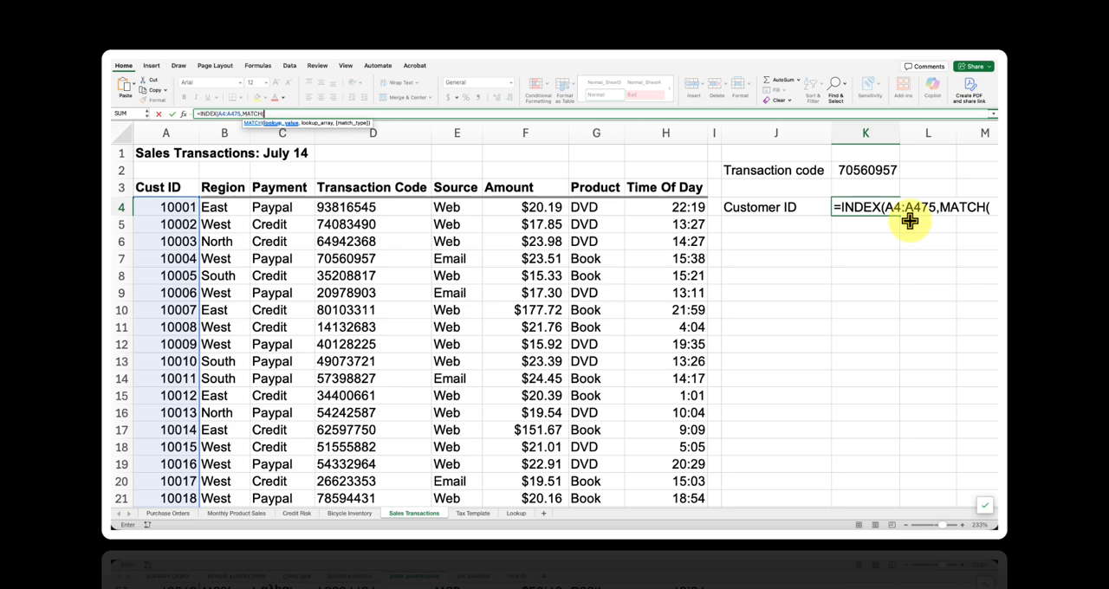
# - Nest a MATCH as the INDEX row number, finding K2 in the transaction codes D4:D475 with match type 0
pyautogui.click(870, 171)
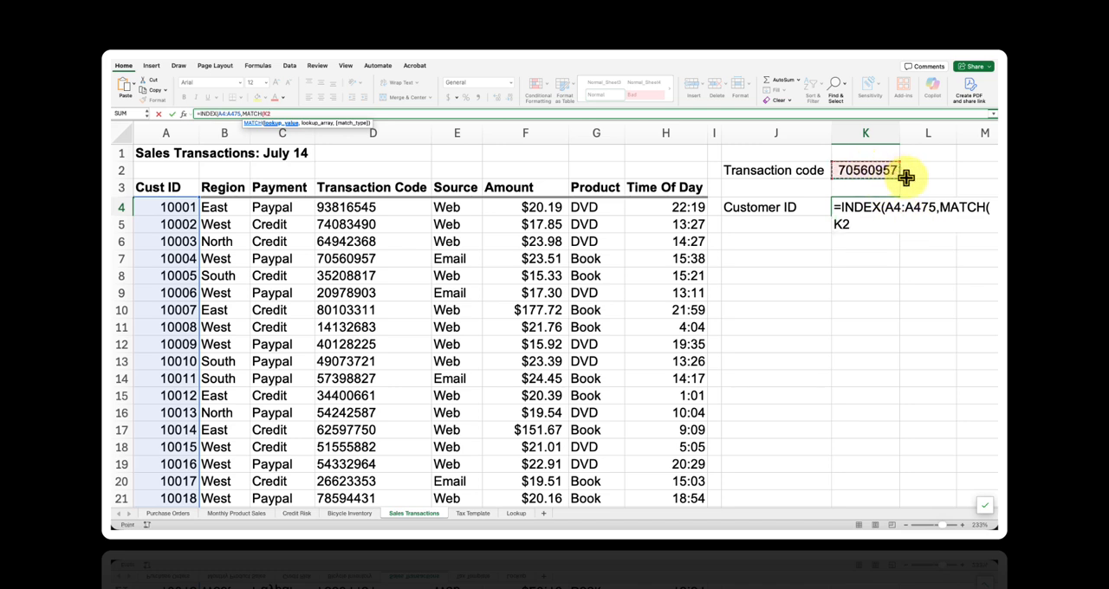
pyautogui.write(',')
pyautogui.click(397, 206)
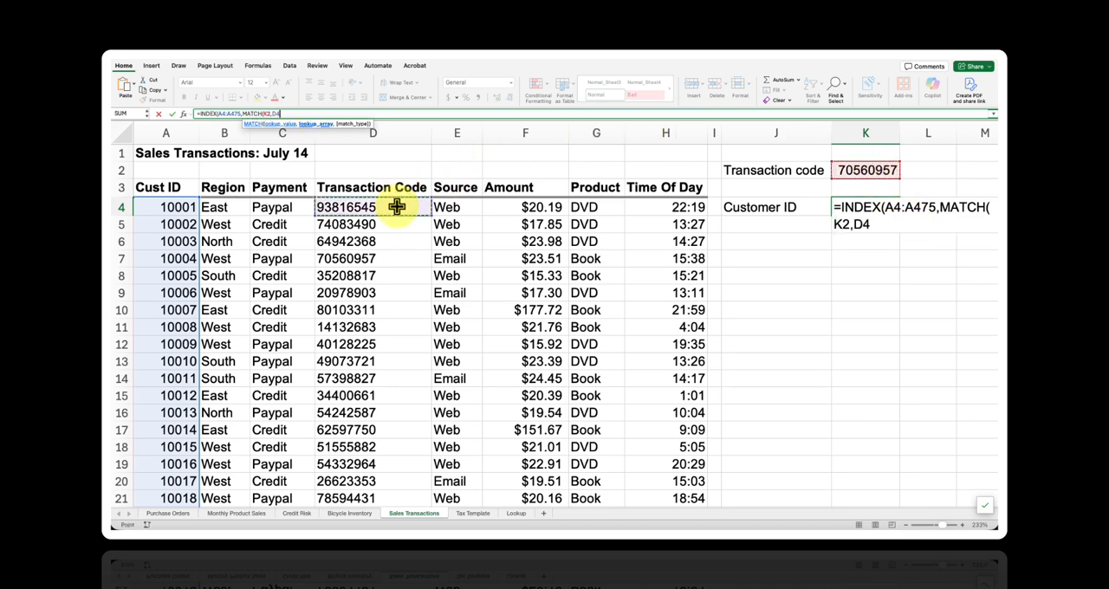
pyautogui.hotkey('ctrl', 'shift', 'Down')
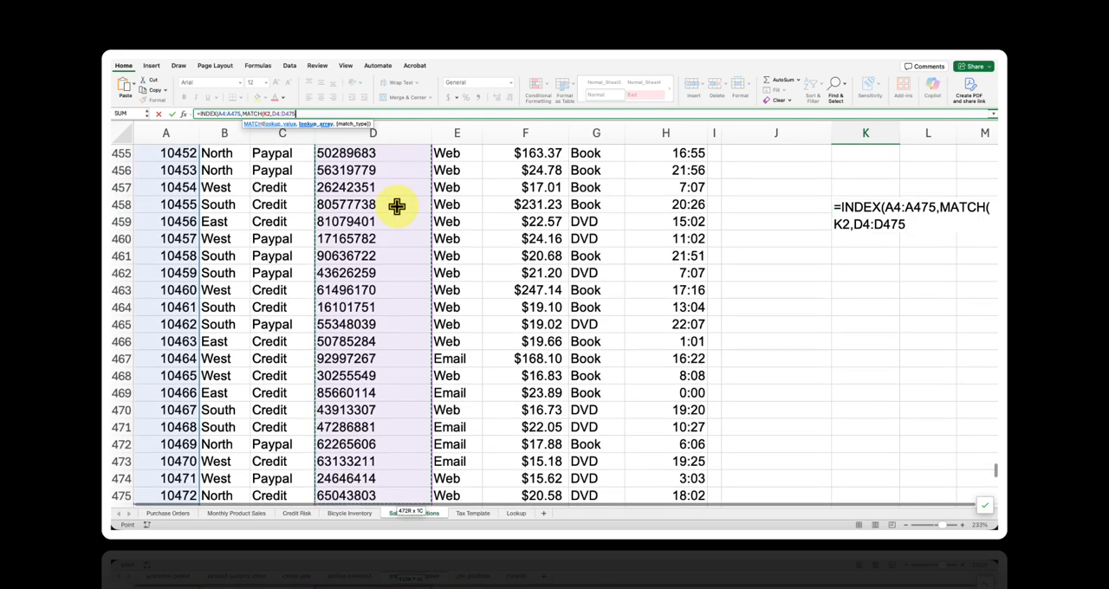
pyautogui.write(',0')
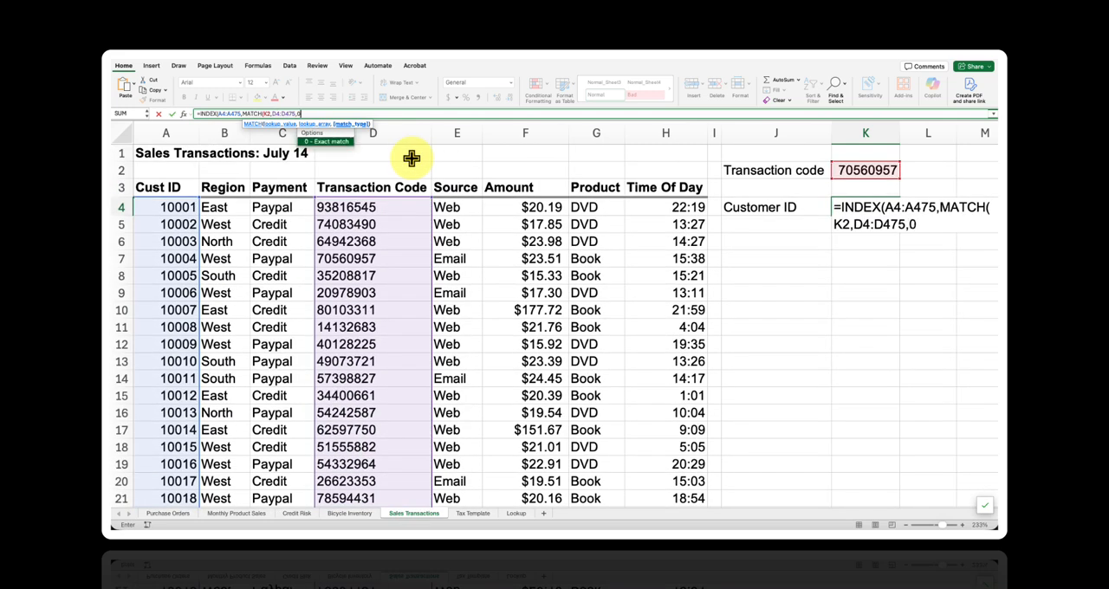
pyautogui.write('),')
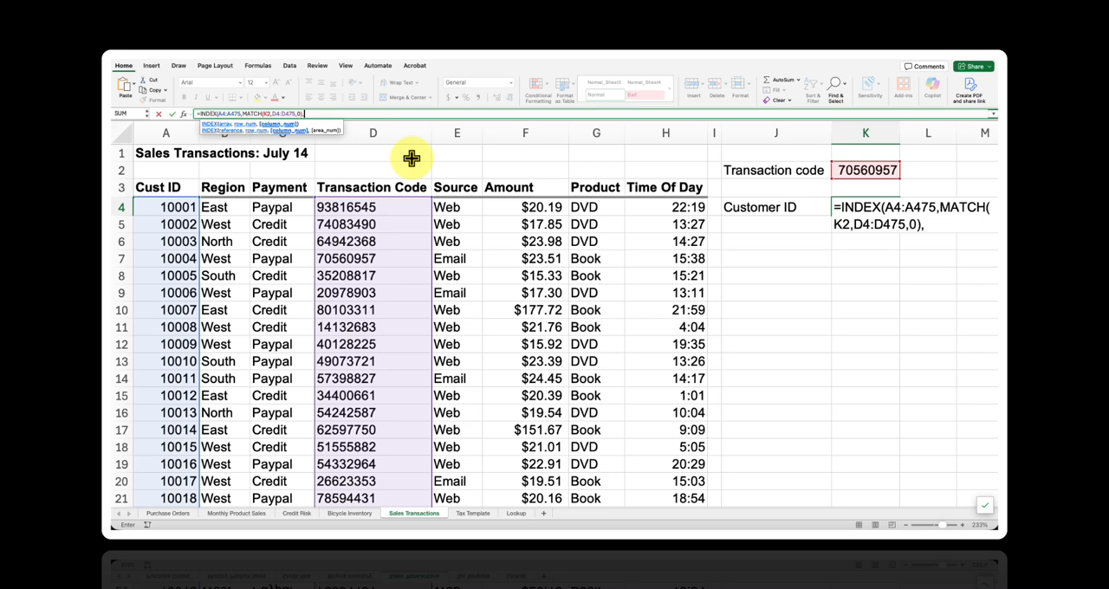
# - Close the MATCH, set the INDEX column number to 1, and enter the formula in K4
pyautogui.write('1)')
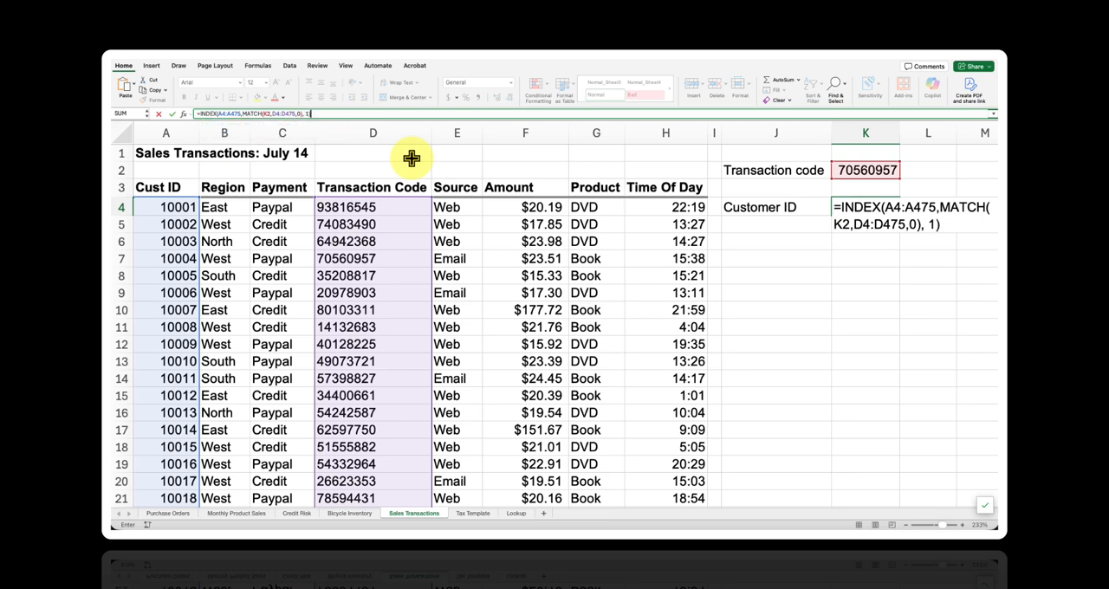
pyautogui.press('Return')
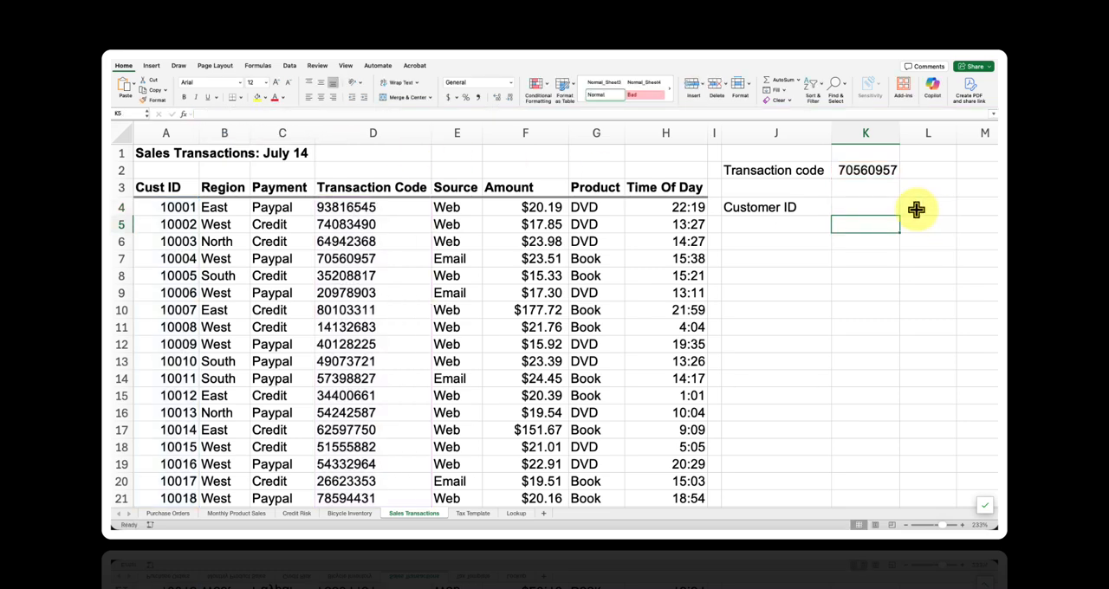
# - Review the INDEX and MATCH formula in K4 and check its result against the matching transaction in row 7
pyautogui.click(892, 208)
pyautogui.doubleClick(893, 208)
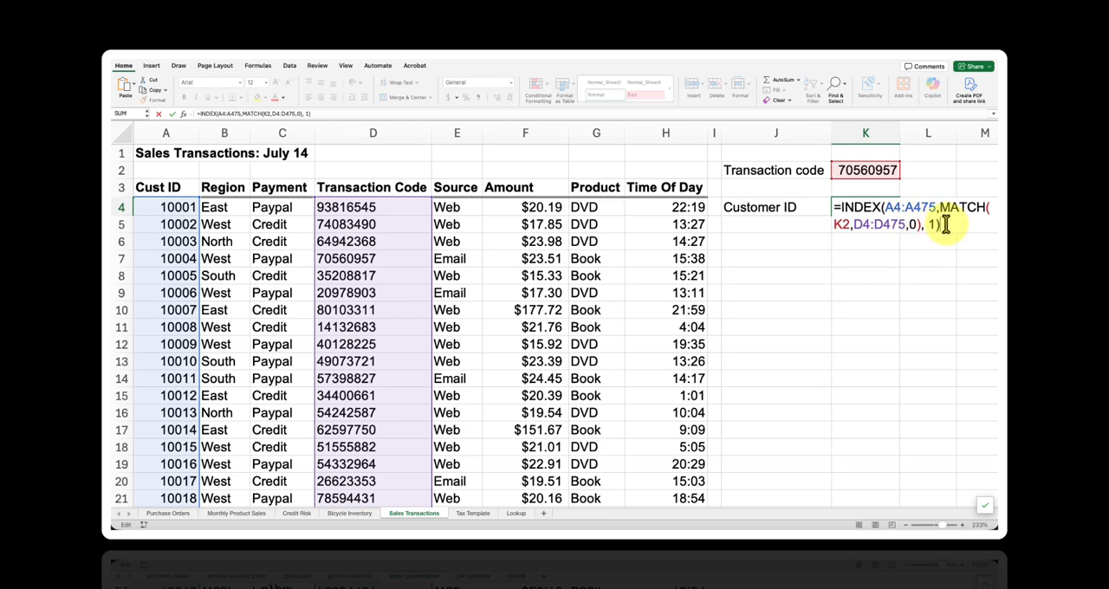
pyautogui.press('Return')
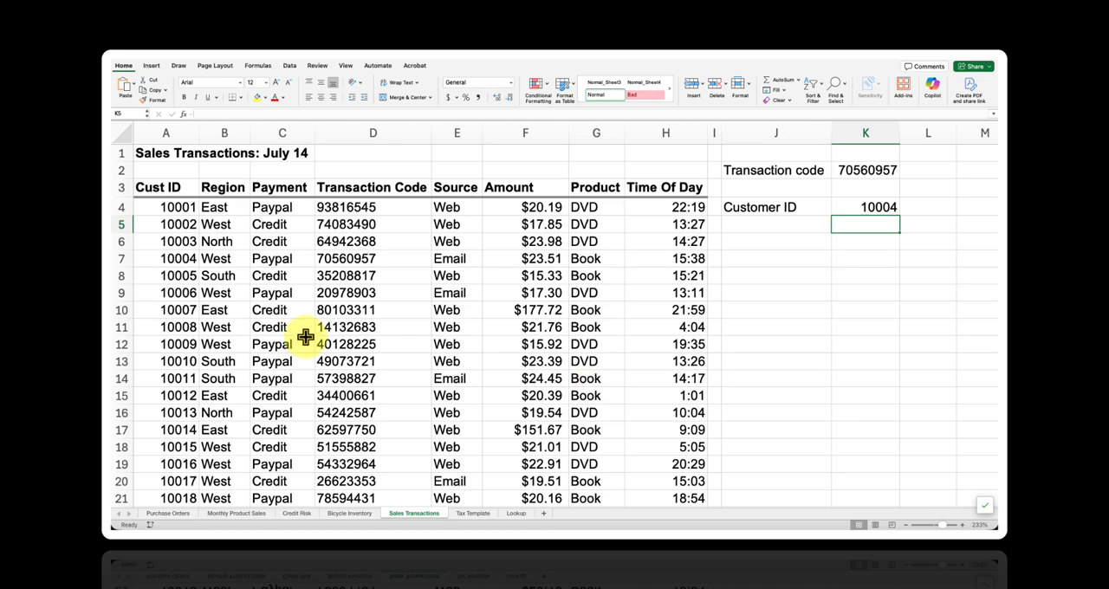
pyautogui.click(381, 258)
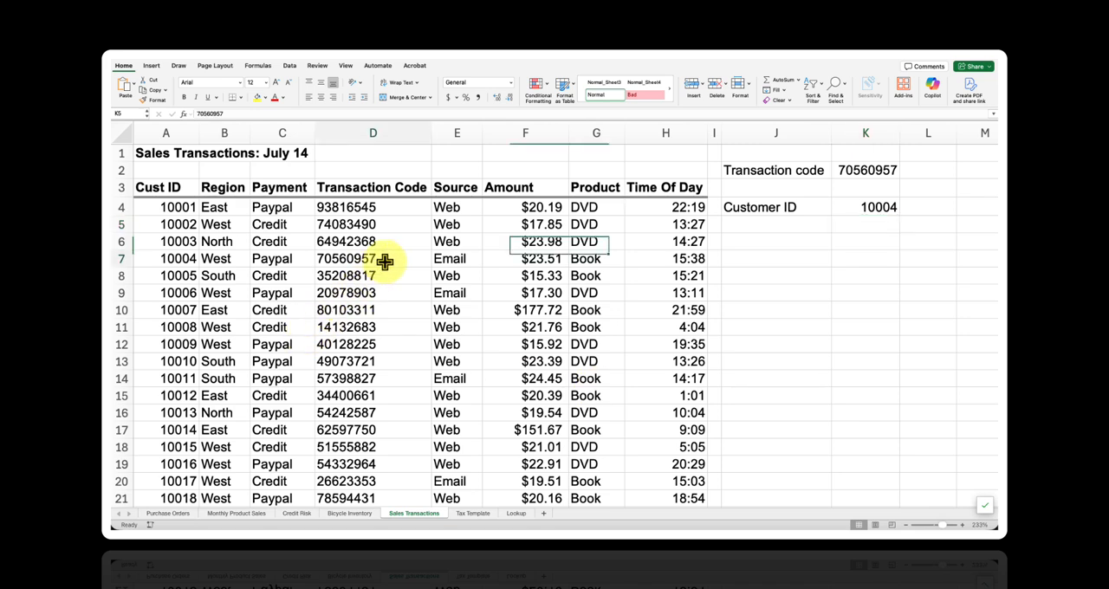
pyautogui.click(120, 259)
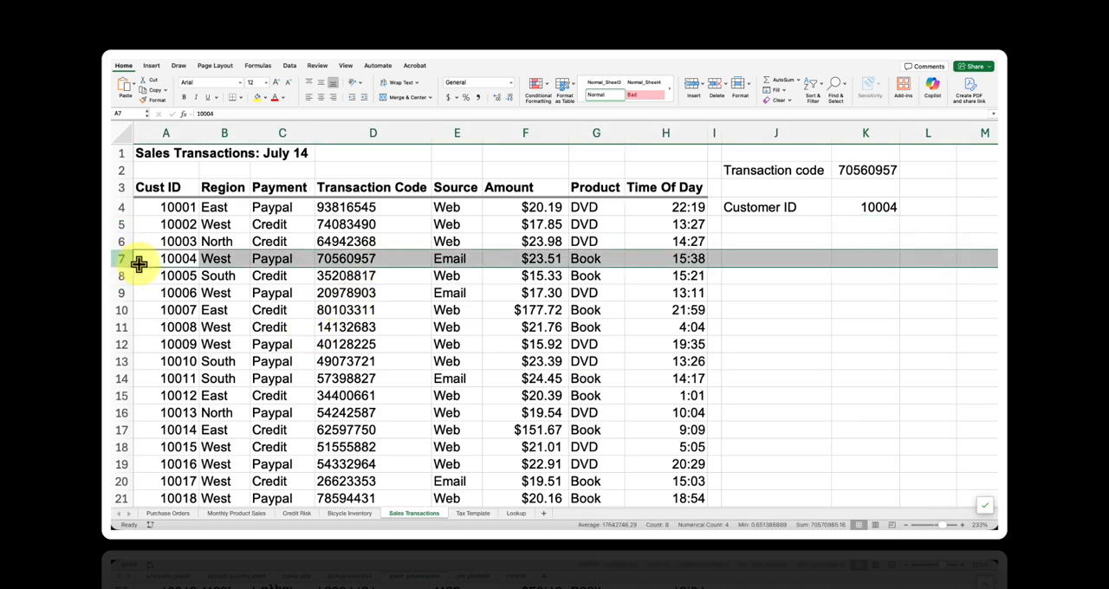